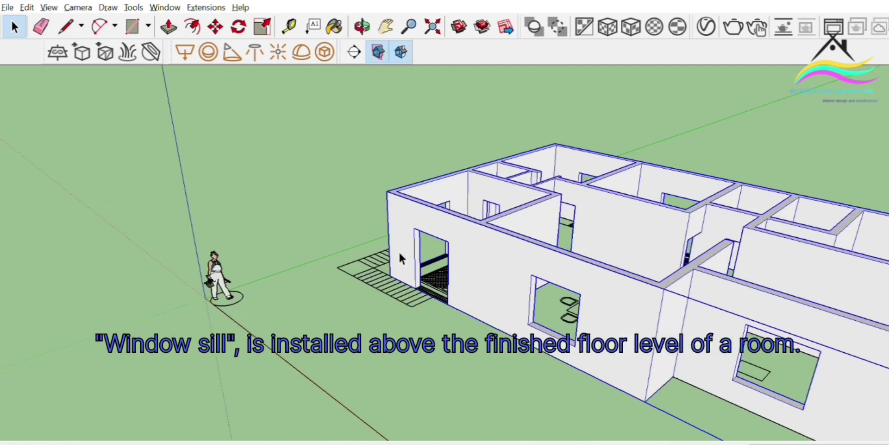
# Open the house's wall group for editing at the corner opening of the front wall.
pyautogui.moveTo(480, 278); pyautogui.dragTo(478, 259, button='middle')
pyautogui.scroll(2, 502, 358)
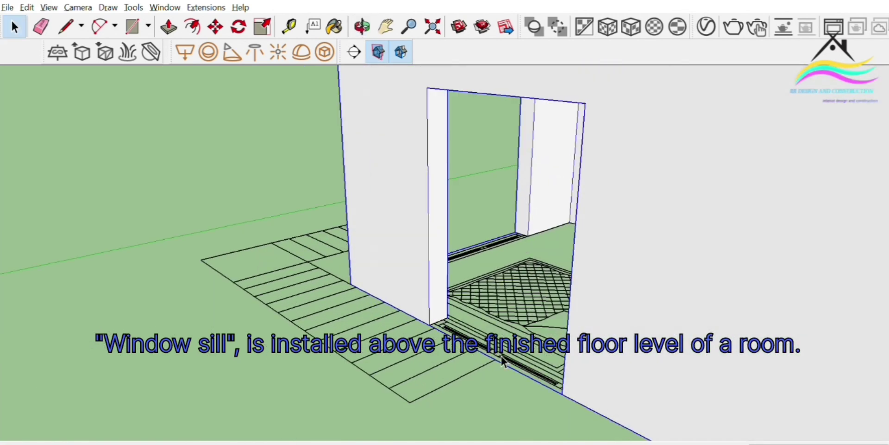
pyautogui.scroll(-2, 350, 307)
pyautogui.moveTo(350, 307); pyautogui.dragTo(481, 278, button='middle')
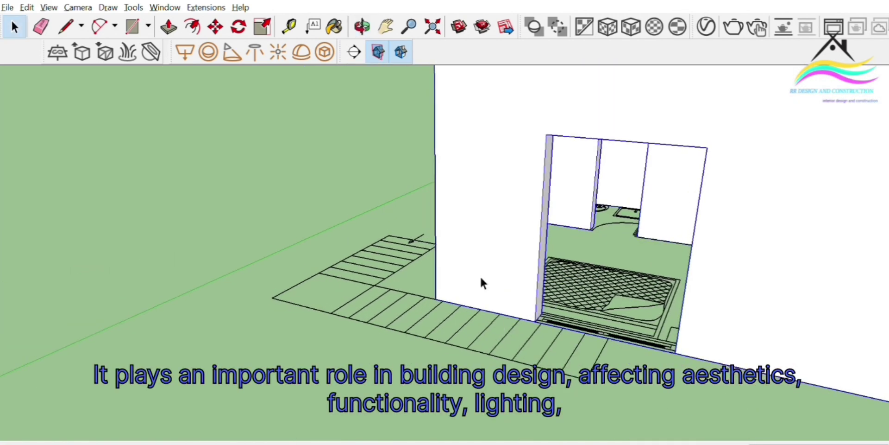
pyautogui.doubleClick(506, 265)
# Draw a rectangle across the base of the front wall's corner opening, between the opposite jamb corners.
pyautogui.scroll(-3, 153, 221)
pyautogui.scroll(-3, 341, 236)
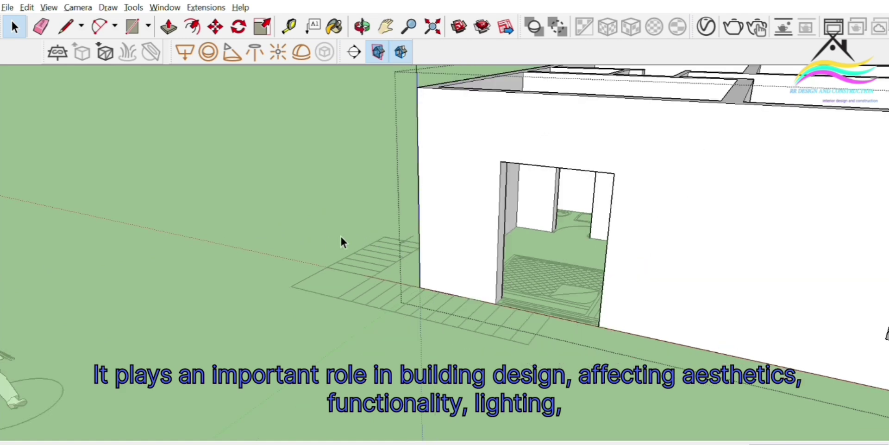
pyautogui.scroll(-5, 341, 241)
pyautogui.scroll(2, 548, 248)
pyautogui.scroll(5, 422, 270)
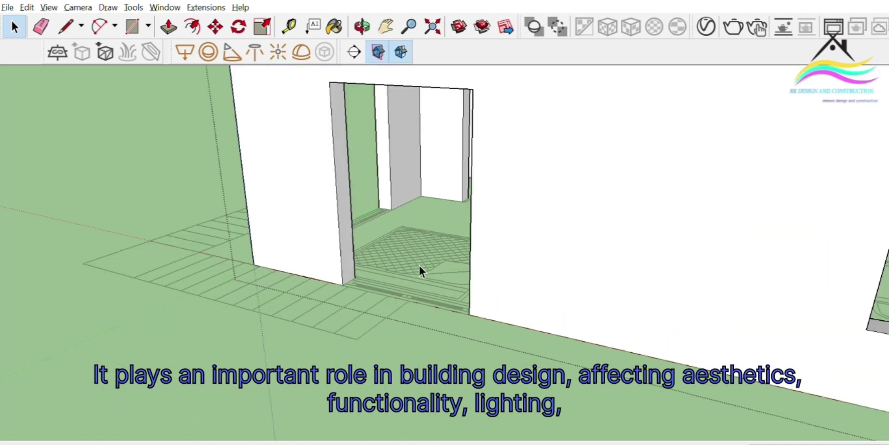
pyautogui.scroll(3, 422, 271)
pyautogui.press('r')
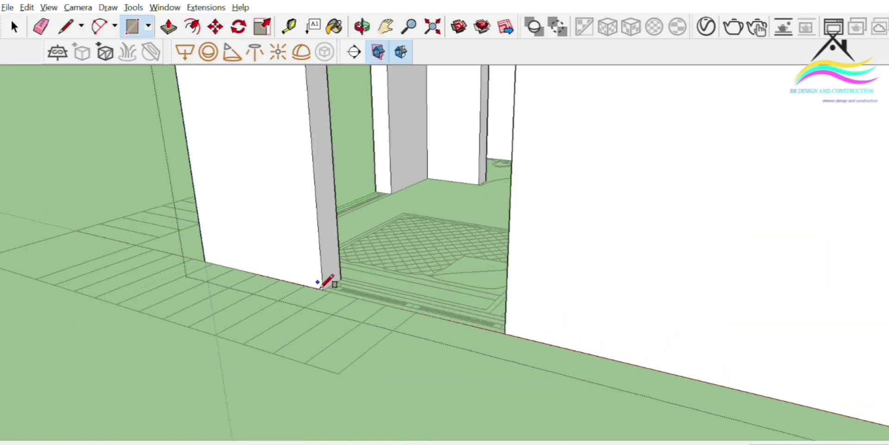
pyautogui.scroll(6, 331, 294)
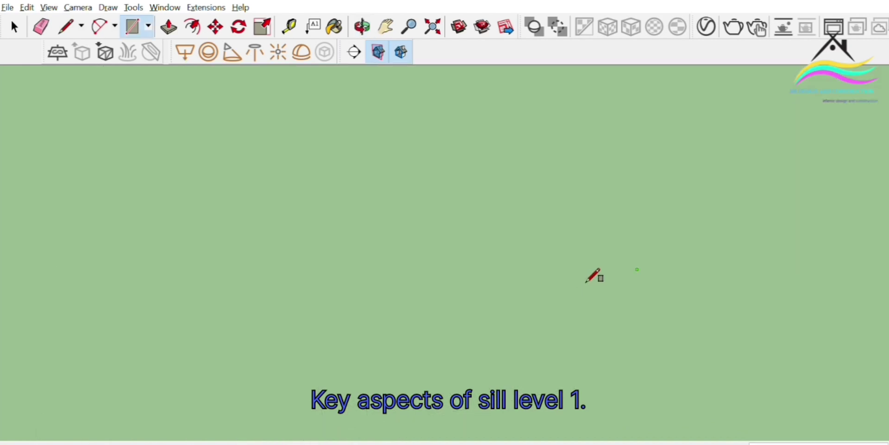
pyautogui.scroll(-6, 524, 312)
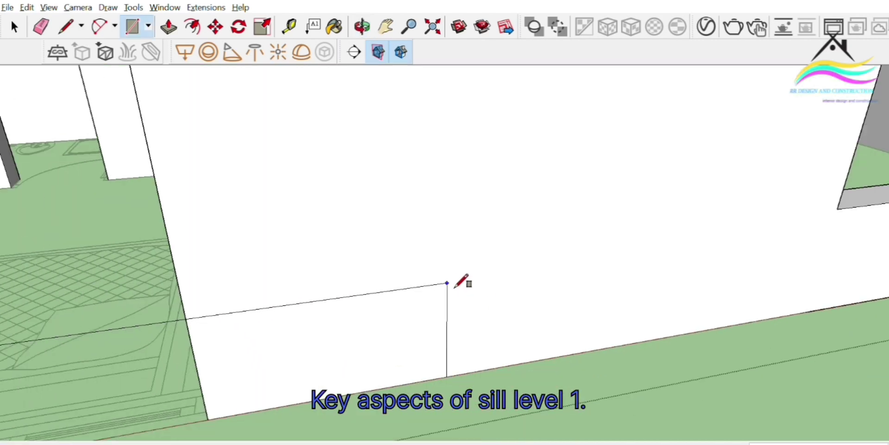
pyautogui.moveTo(232, 333); pyautogui.dragTo(433, 200, button='middle')
pyautogui.scroll(-2, 435, 198)
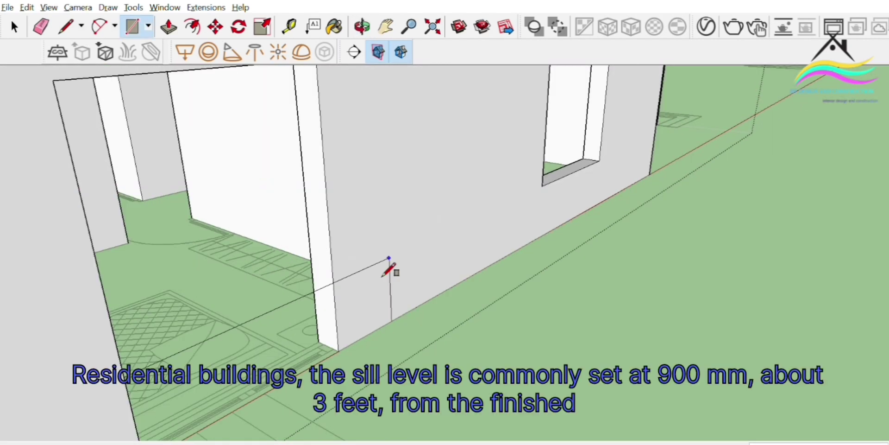
pyautogui.scroll(1, 319, 344)
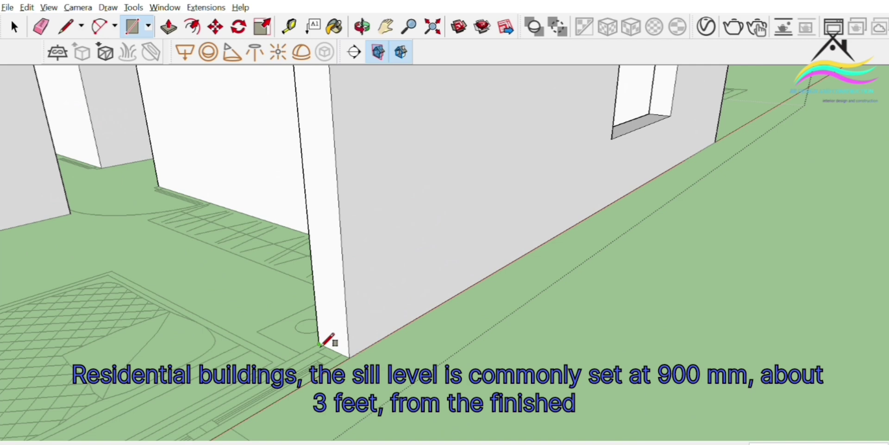
# Draw a rectangle across the base of the side wall's wide opening nearest the axis origin.
pyautogui.scroll(-6, 328, 341)
pyautogui.moveTo(328, 341); pyautogui.dragTo(758, 312, button='middle')
pyautogui.scroll(6, 463, 345)
pyautogui.moveTo(382, 325); pyautogui.dragTo(380, 306, button='middle')
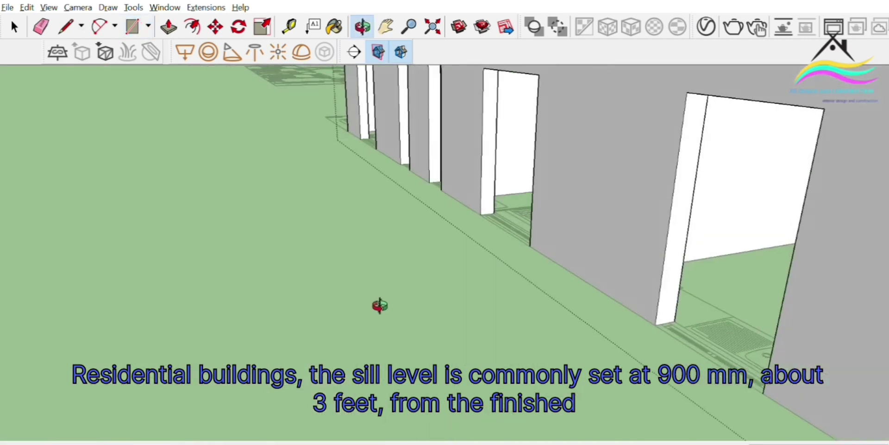
pyautogui.scroll(-7, 278, 254)
pyautogui.scroll(9, 551, 270)
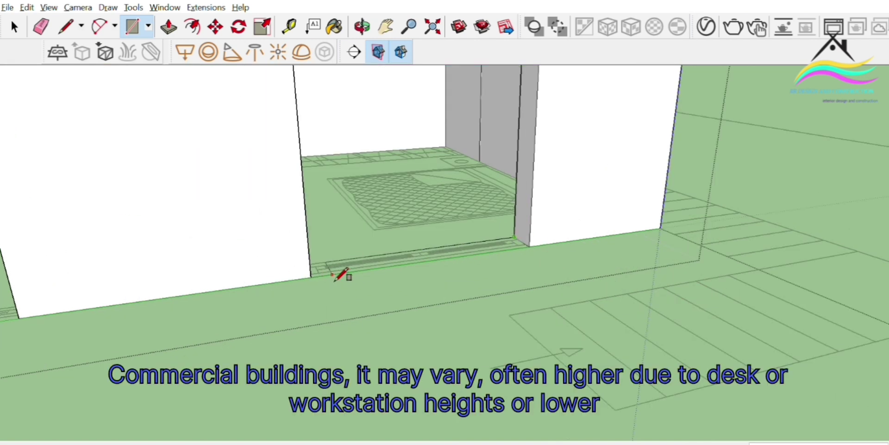
pyautogui.scroll(-8, 352, 273)
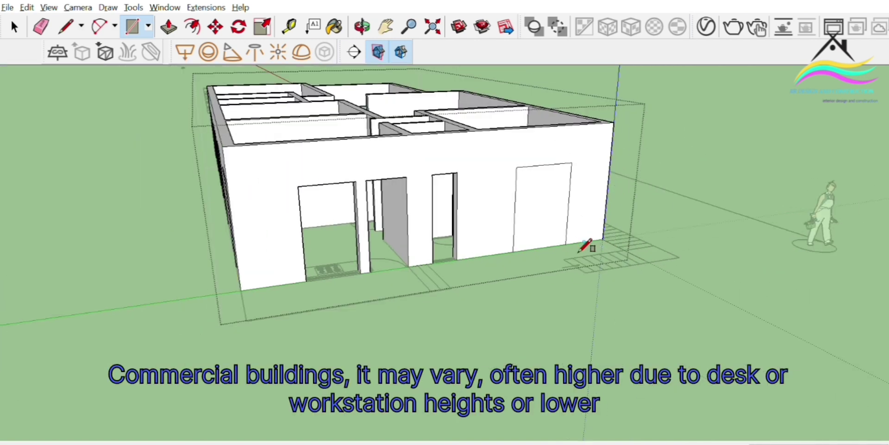
pyautogui.scroll(10, 532, 252)
pyautogui.scroll(-6, 483, 262)
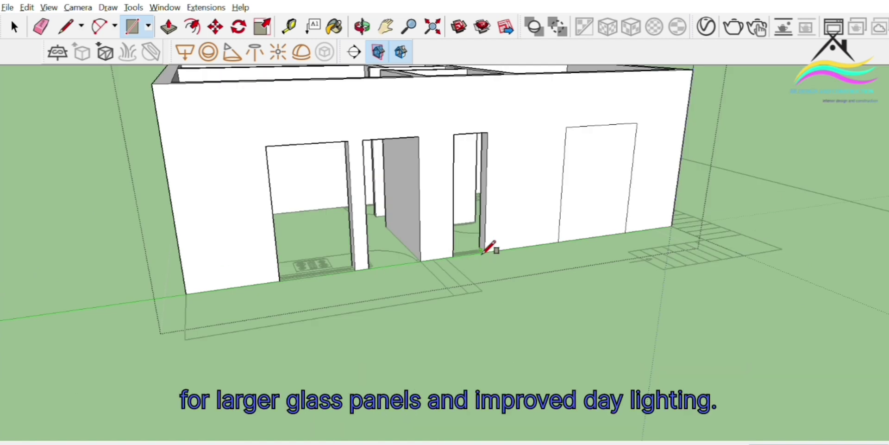
pyautogui.scroll(5, 486, 249)
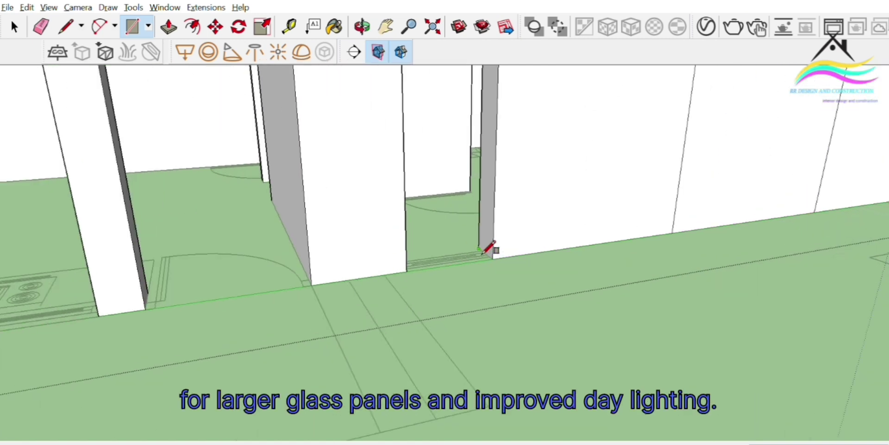
pyautogui.click(480, 249)
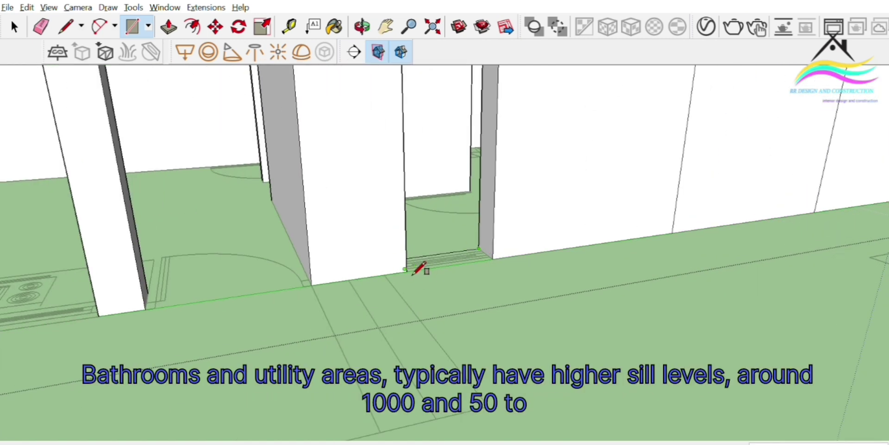
pyautogui.scroll(5, 552, 266)
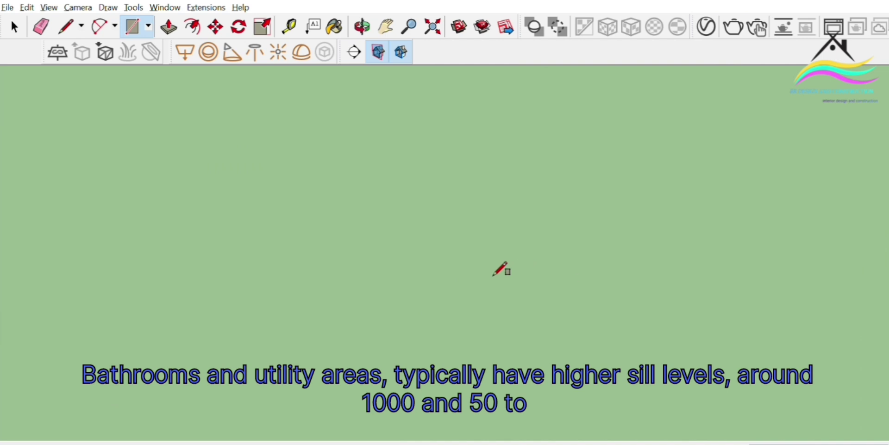
pyautogui.scroll(-5, 493, 275)
pyautogui.hotkey('ctrl', 'z')
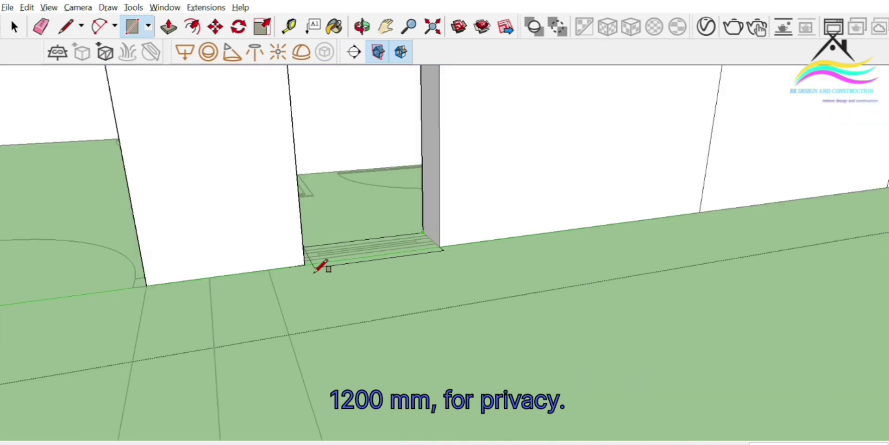
# Draw a rectangle across the base of the side wall's narrow opening, from inner to outer jamb corner.
pyautogui.scroll(-6, 308, 265)
pyautogui.scroll(8, 510, 264)
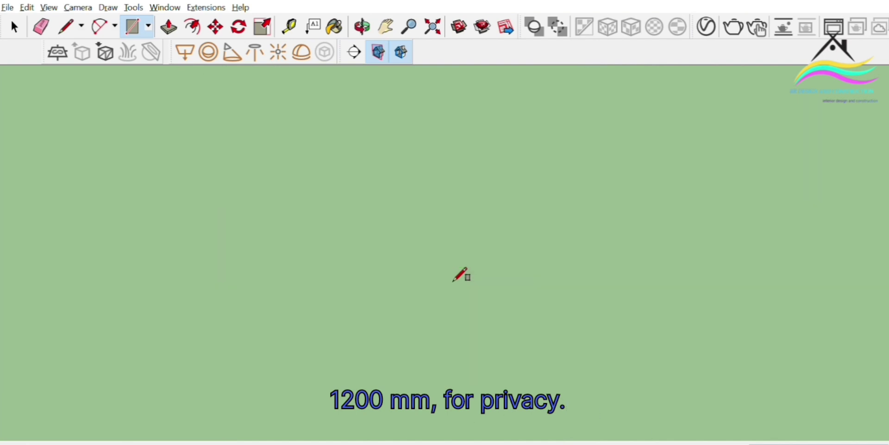
pyautogui.scroll(-4, 460, 273)
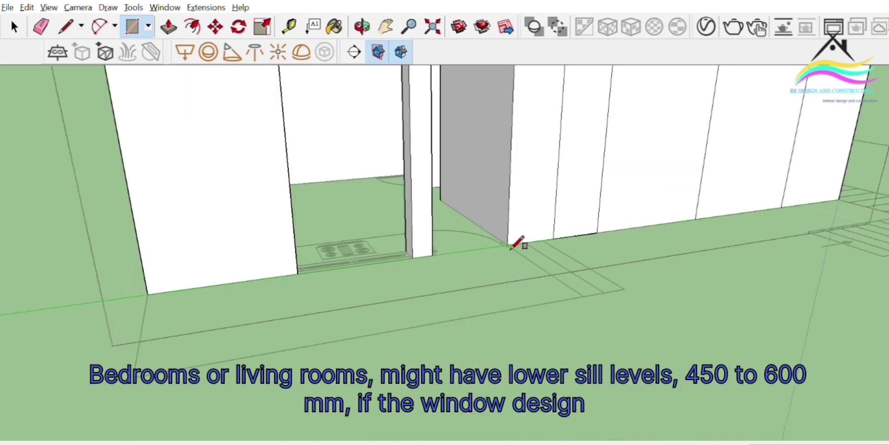
# Draw rectangles across the bases of the side wall's doorway and the adjacent opening in front of the kitchen hob.
pyautogui.moveTo(510, 246); pyautogui.dragTo(377, 273, button='middle')
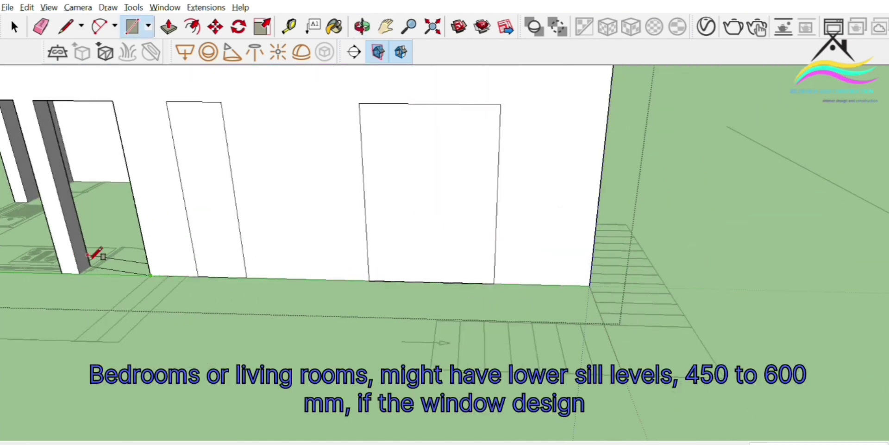
pyautogui.scroll(6, 99, 260)
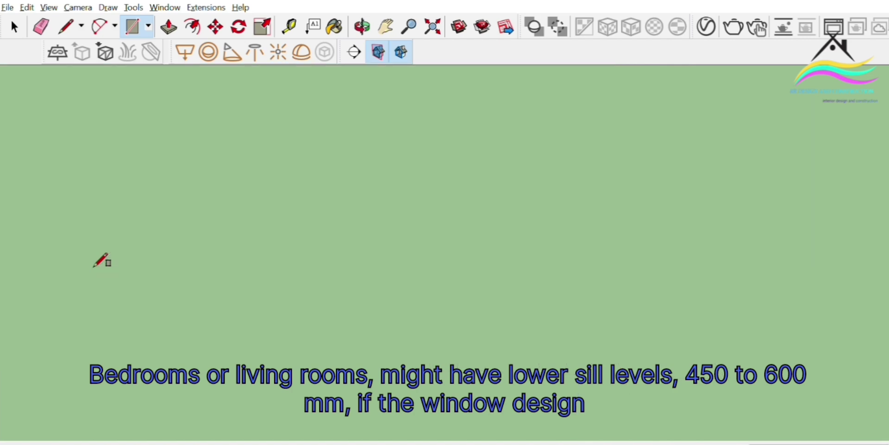
pyautogui.scroll(-5, 99, 260)
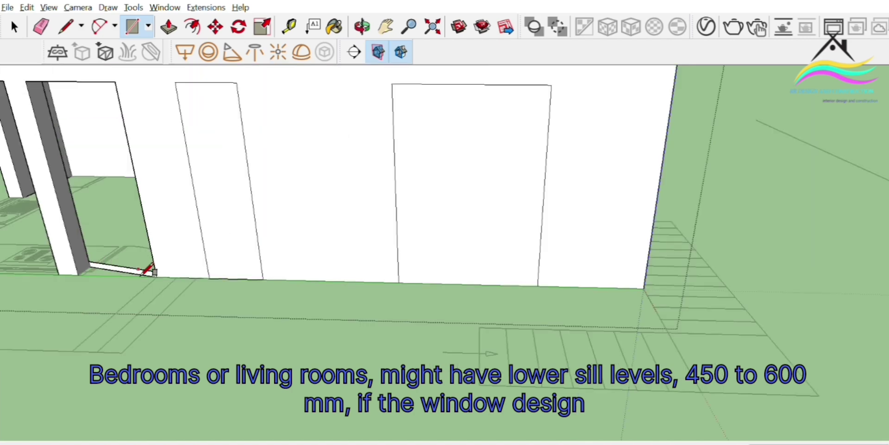
pyautogui.moveTo(147, 274); pyautogui.dragTo(437, 373, button='middle')
pyautogui.scroll(5, 365, 303)
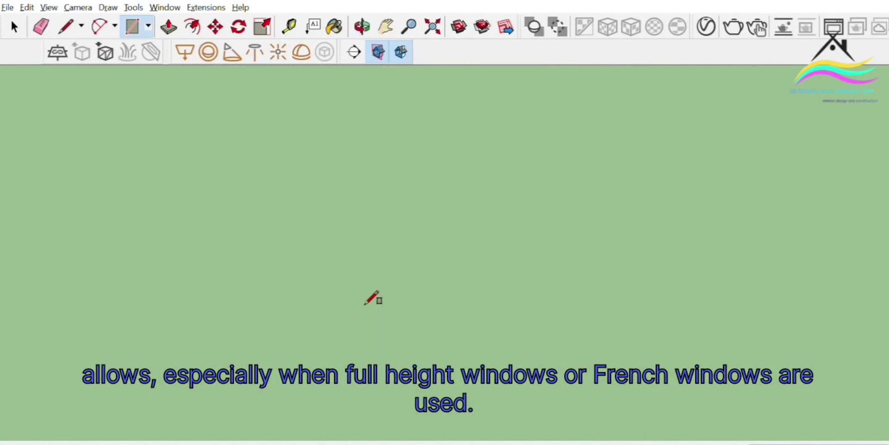
pyautogui.scroll(-3, 428, 281)
pyautogui.moveTo(429, 282)
pyautogui.mouseDown(button='middle')
pyautogui.moveTo(389, 299)
pyautogui.moveTo(435, 235)
pyautogui.moveTo(309, 230)
pyautogui.moveTo(210, 201)
pyautogui.mouseUp(button='middle')
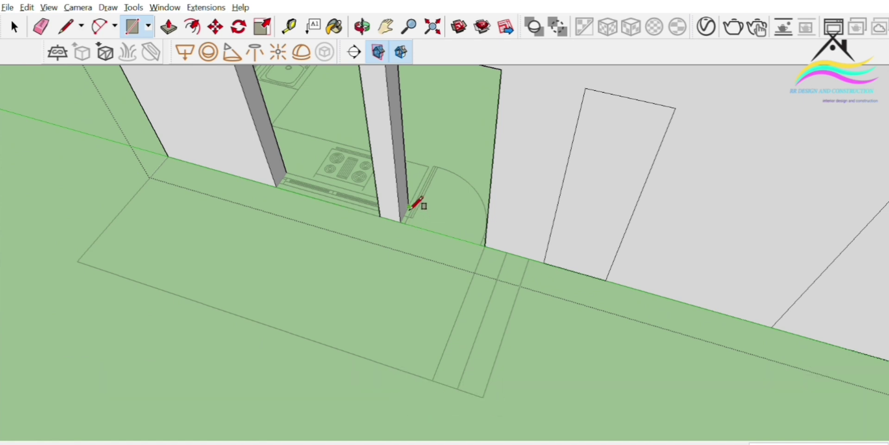
pyautogui.click(485, 245)
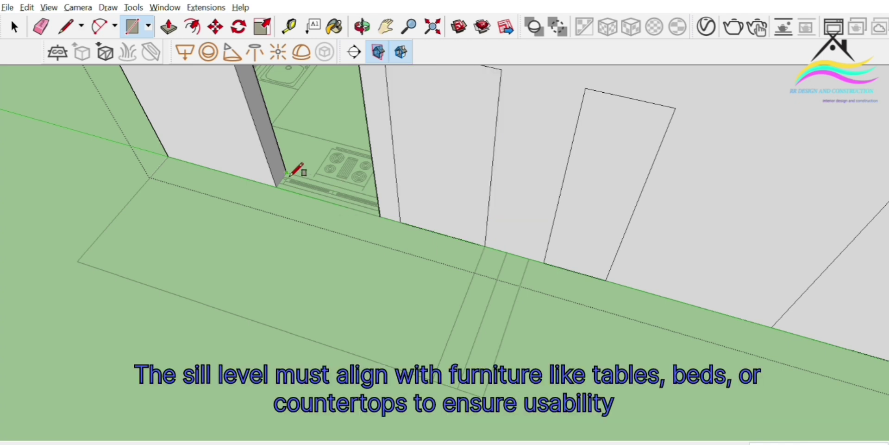
pyautogui.moveTo(381, 218); pyautogui.dragTo(242, 222, button='middle')
pyautogui.scroll(-5, 313, 198)
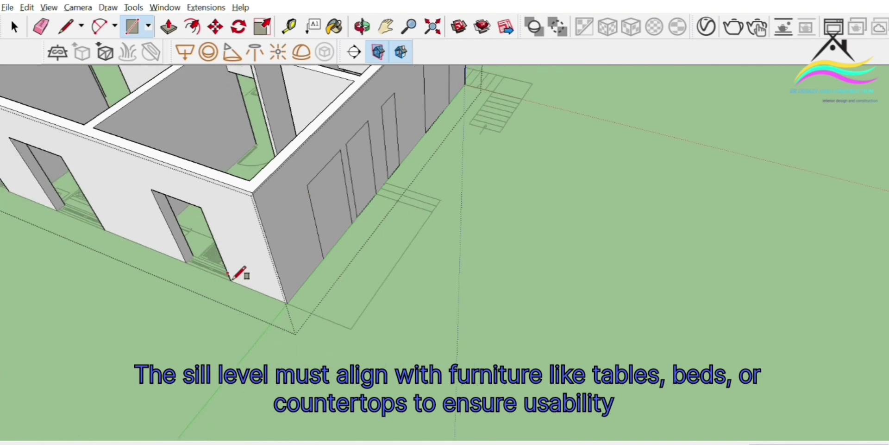
# Draw a rectangle across the base of the rear wall's opening in front of the kitchen sink.
pyautogui.moveTo(233, 279); pyautogui.dragTo(381, 232, button='middle')
pyautogui.scroll(-5, 264, 268)
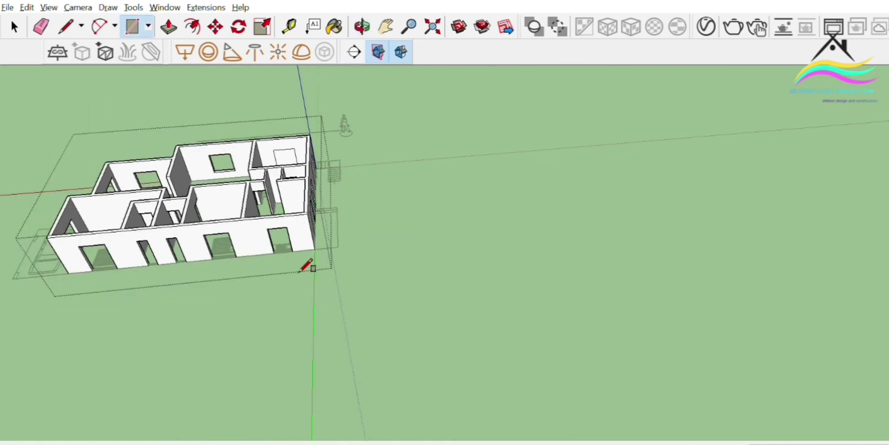
pyautogui.moveTo(302, 271); pyautogui.dragTo(246, 310, button='middle')
pyautogui.scroll(1, 264, 269)
pyautogui.scroll(10, 263, 270)
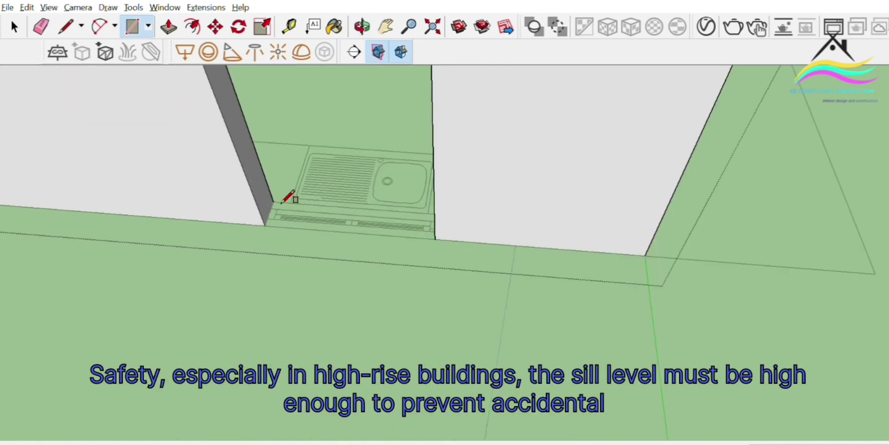
pyautogui.click(440, 243)
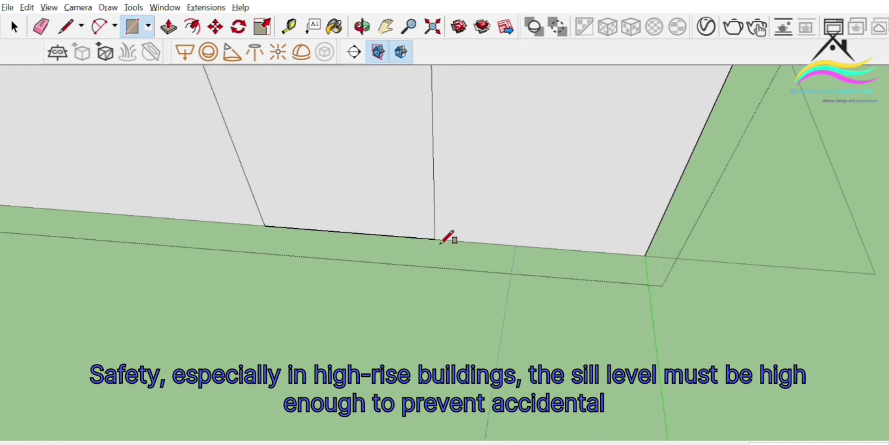
# Draw rectangles across the bases of the rear wall's next wide opening and the two narrow openings beside it.
pyautogui.scroll(-3, 596, 224)
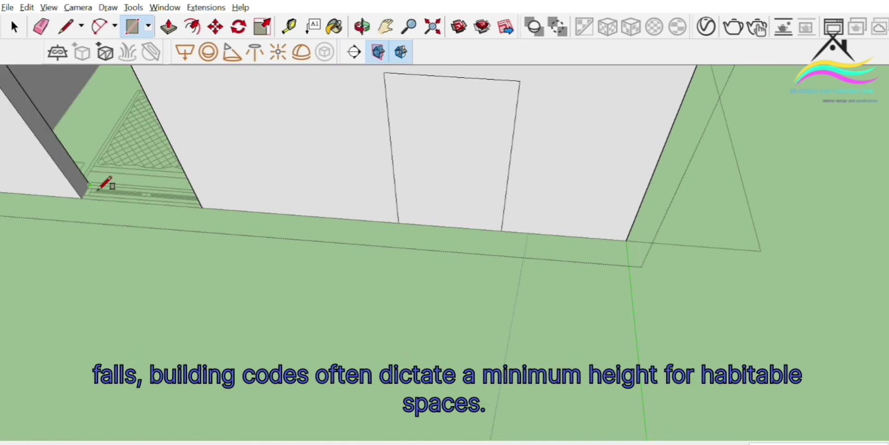
pyautogui.scroll(-5, 391, 204)
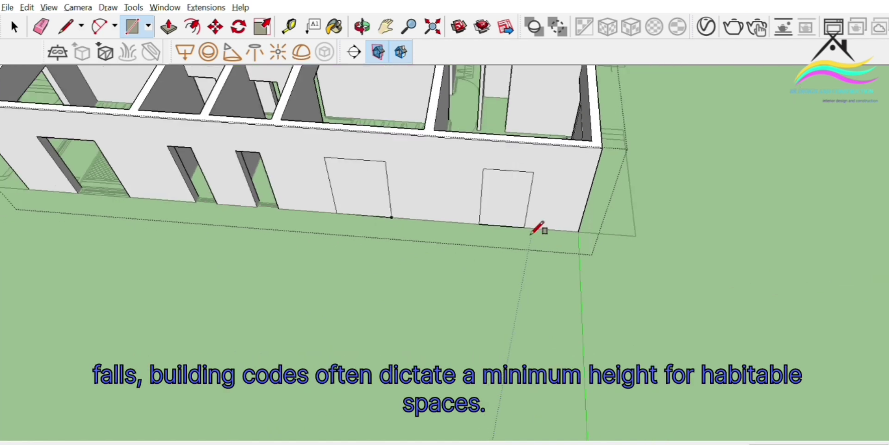
pyautogui.scroll(4, 260, 200)
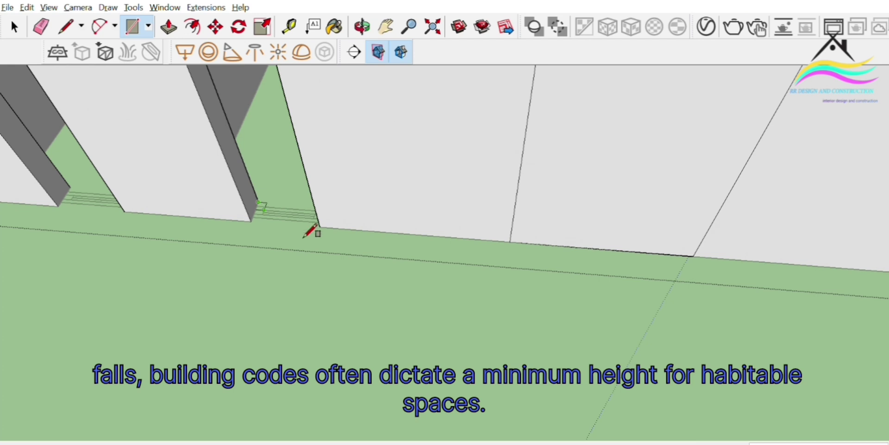
pyautogui.scroll(-4, 325, 227)
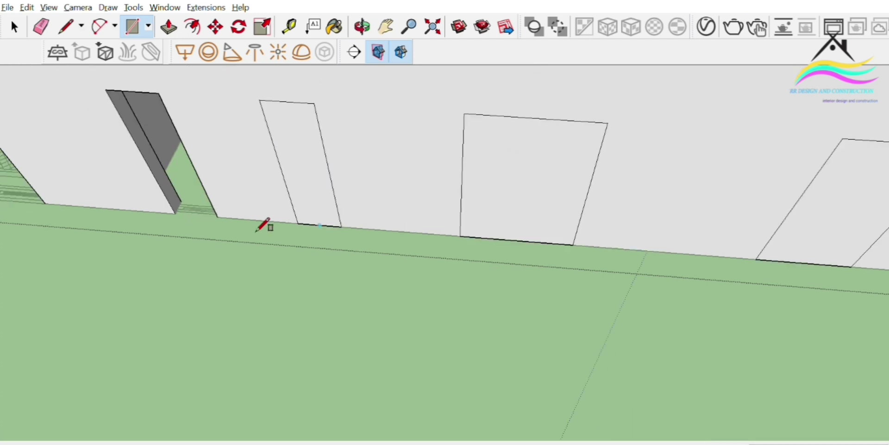
pyautogui.scroll(3, 181, 206)
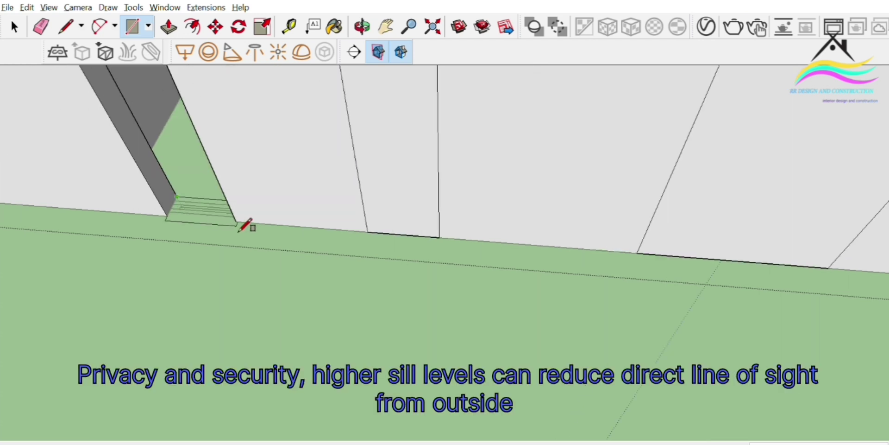
# Draw a rectangle across the base of the rear wall's wide opening in front of the bed.
pyautogui.scroll(-5, 576, 232)
pyautogui.scroll(6, 228, 213)
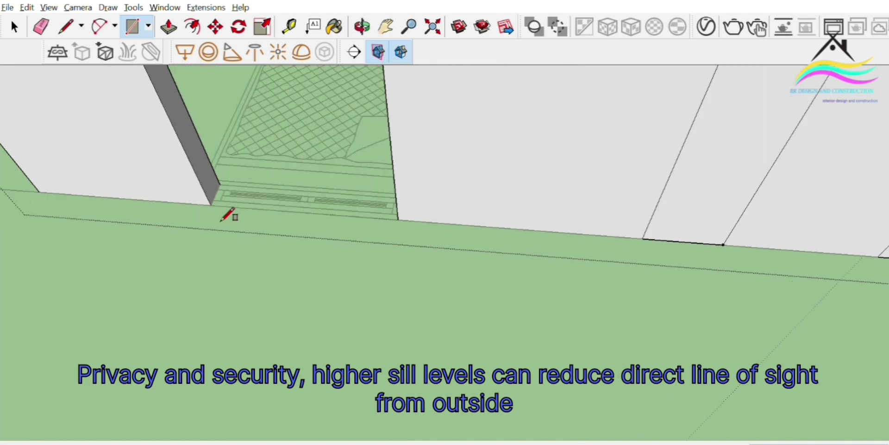
pyautogui.scroll(-4, 476, 213)
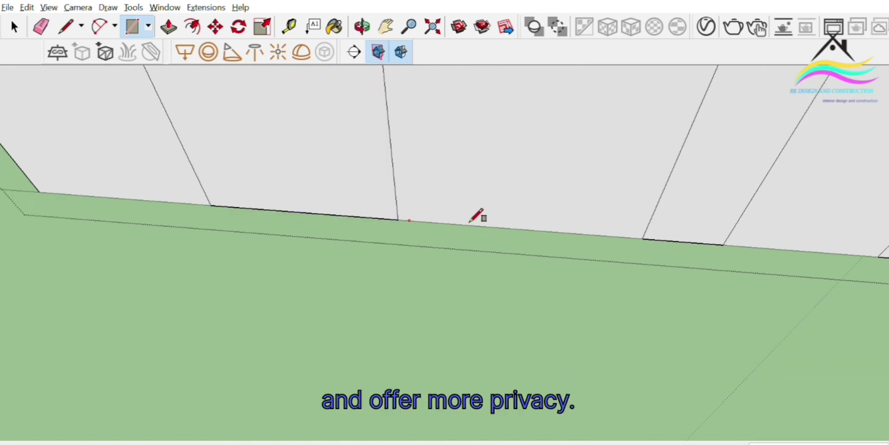
# Draw a rectangle across the base of the wide opening in the front wall facing the parked car.
pyautogui.moveTo(476, 213); pyautogui.dragTo(575, 180, button='middle')
pyautogui.scroll(-4, 484, 174)
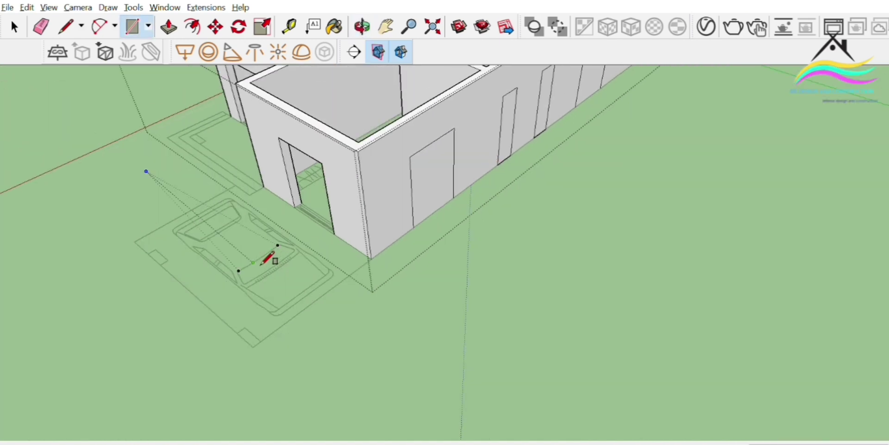
pyautogui.moveTo(262, 265); pyautogui.dragTo(495, 248, button='middle')
pyautogui.scroll(1, 285, 308)
pyautogui.scroll(-3, 555, 294)
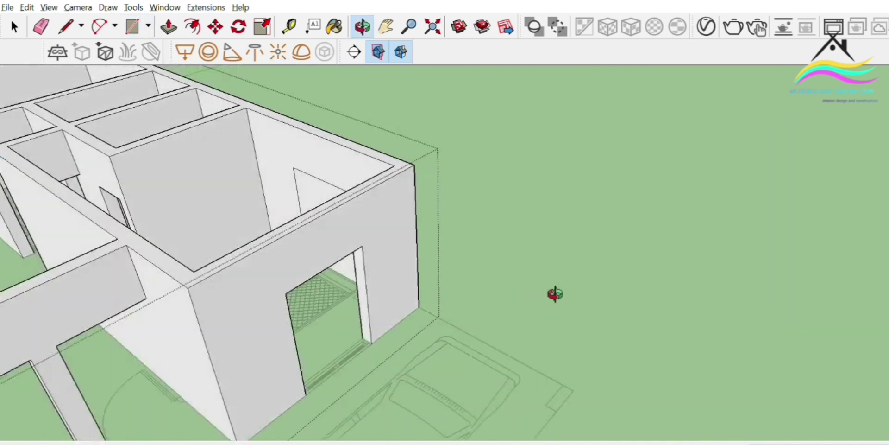
pyautogui.moveTo(556, 294); pyautogui.dragTo(401, 343, button='middle')
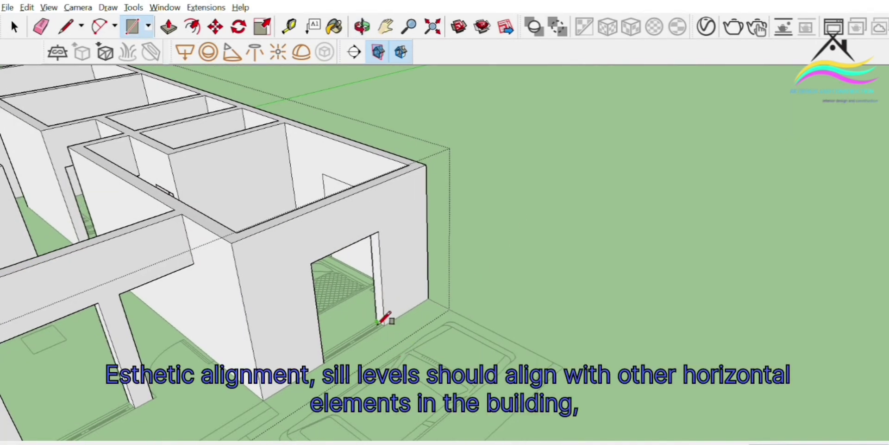
pyautogui.scroll(-3, 324, 338)
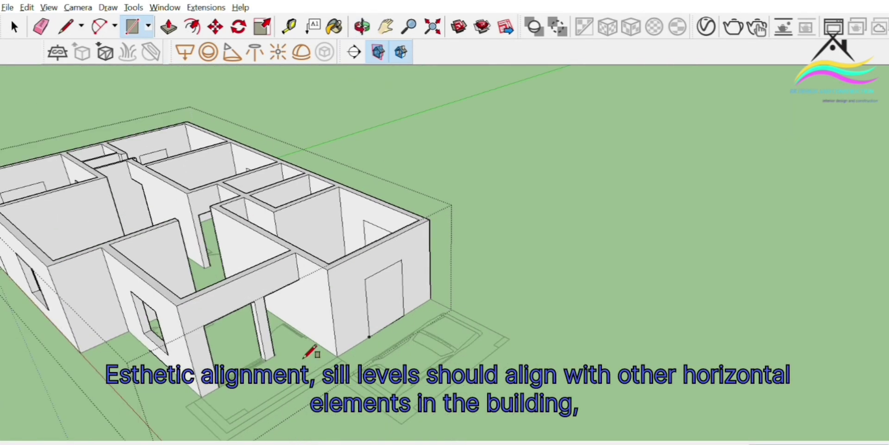
# Draw a rectangle across the base of the entrance doorway, from the wall corner to the opposite jamb.
pyautogui.moveTo(311, 334); pyautogui.dragTo(300, 376, button='middle')
pyautogui.press('r')
pyautogui.scroll(8, 300, 377)
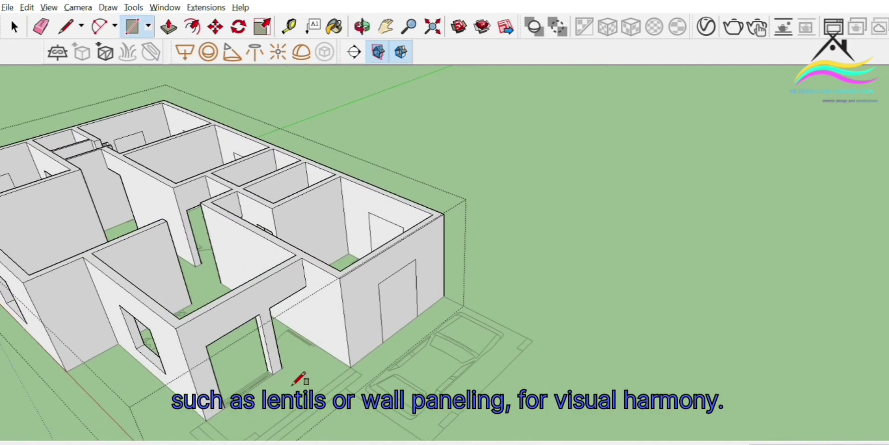
pyautogui.scroll(-10, 330, 328)
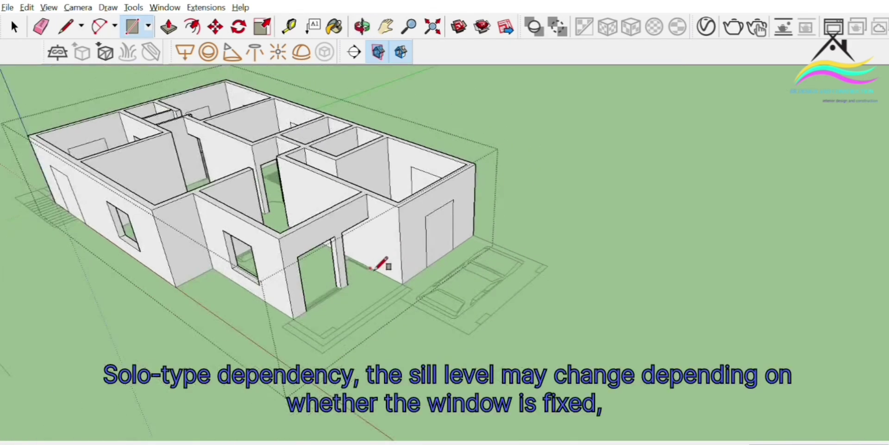
pyautogui.moveTo(371, 318); pyautogui.dragTo(233, 318, button='middle')
pyautogui.scroll(6, 308, 283)
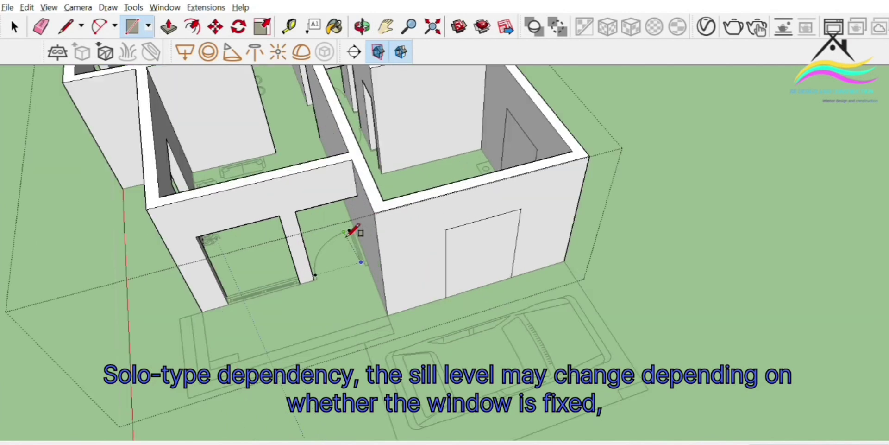
pyautogui.scroll(-3, 311, 279)
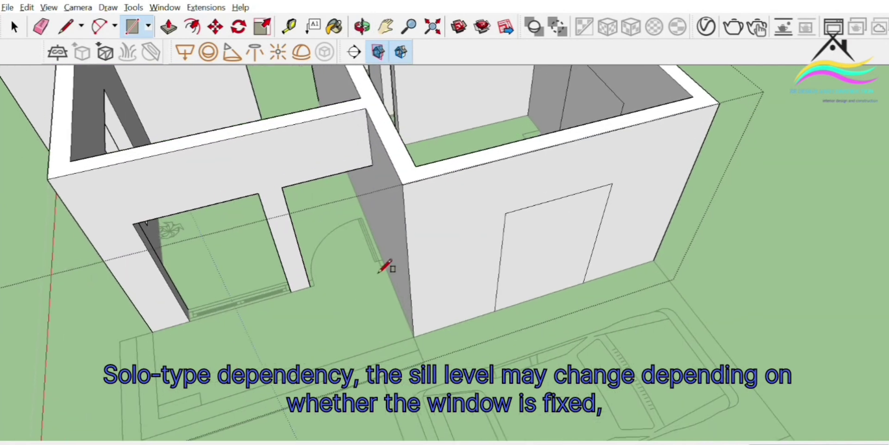
pyautogui.moveTo(385, 264)
pyautogui.mouseDown(button='middle')
pyautogui.moveTo(366, 268)
pyautogui.moveTo(349, 315)
pyautogui.moveTo(389, 326)
pyautogui.moveTo(387, 311)
pyautogui.mouseUp(button='middle')
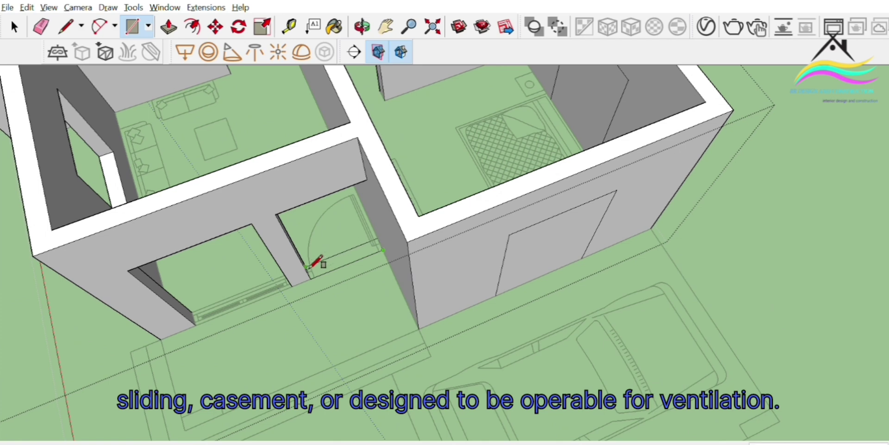
pyautogui.scroll(4, 315, 265)
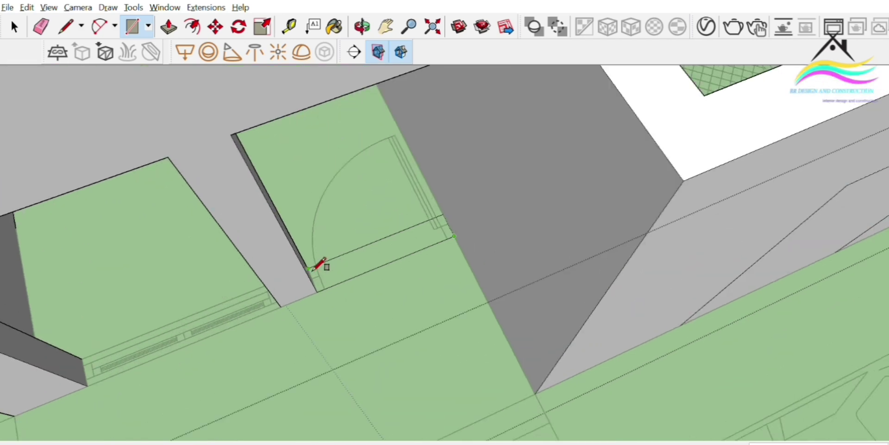
pyautogui.click(310, 267)
pyautogui.moveTo(384, 287)
pyautogui.mouseDown(button='middle')
pyautogui.moveTo(417, 268)
pyautogui.moveTo(432, 217)
pyautogui.mouseUp(button='middle')
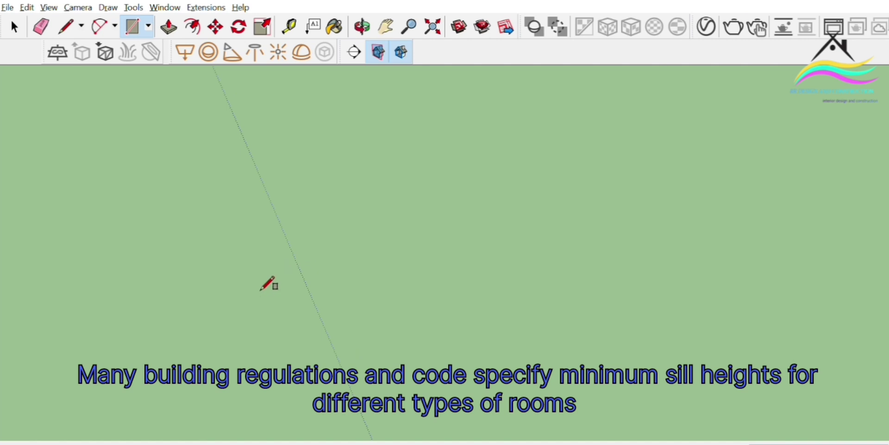
# Draw a rectangle across the base of the wide front opening next to the entrance doorway.
pyautogui.scroll(-8, 350, 241)
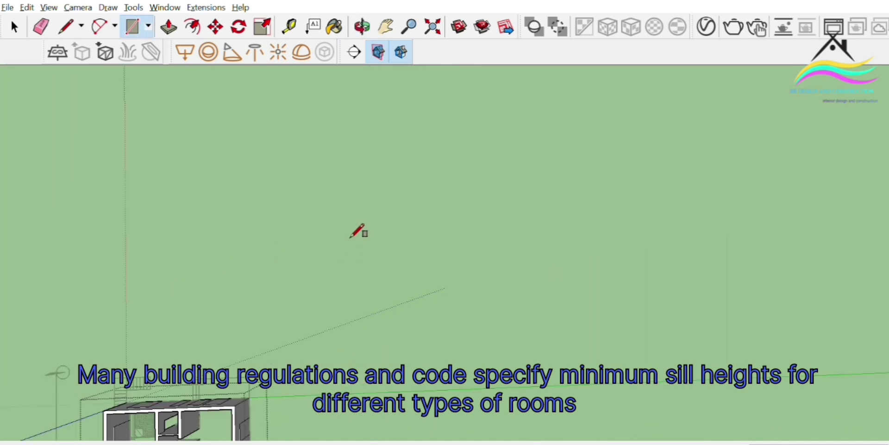
pyautogui.scroll(3, 282, 402)
pyautogui.moveTo(284, 402)
pyautogui.mouseDown(button='middle')
pyautogui.moveTo(407, 363)
pyautogui.moveTo(488, 293)
pyautogui.moveTo(449, 165)
pyautogui.moveTo(331, 82)
pyautogui.mouseUp(button='middle')
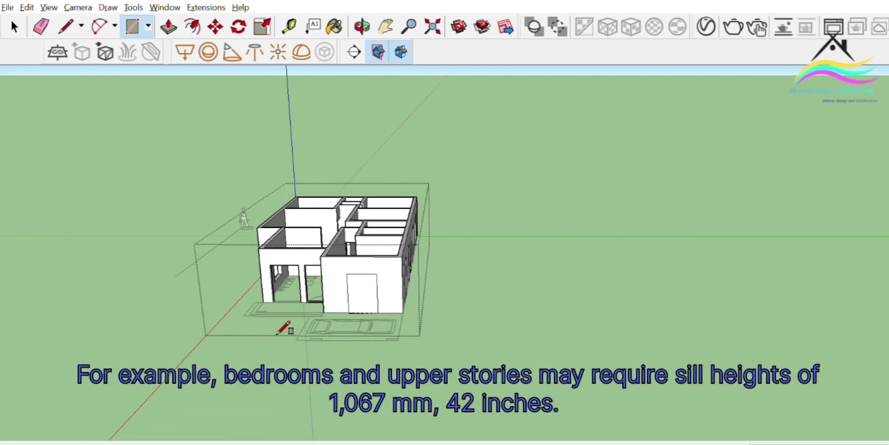
pyautogui.scroll(8, 279, 280)
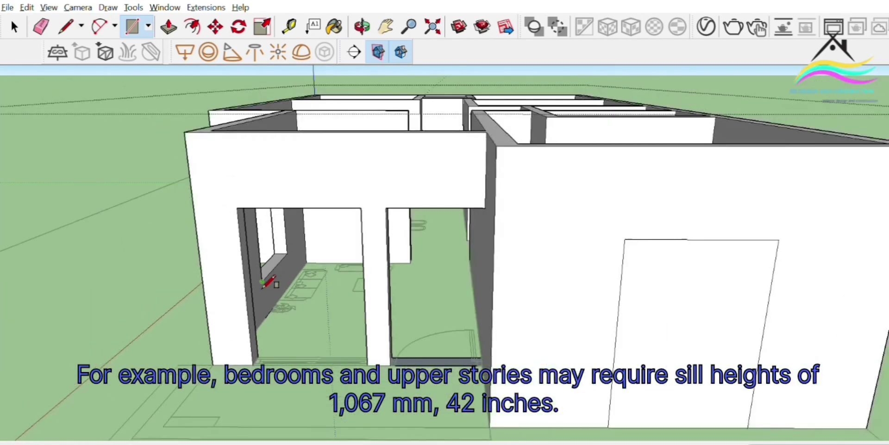
pyautogui.moveTo(262, 288)
pyautogui.mouseDown(button='middle')
pyautogui.moveTo(208, 384)
pyautogui.moveTo(242, 348)
pyautogui.mouseUp(button='middle')
pyautogui.scroll(-7, 564, 241)
pyautogui.moveTo(386, 324); pyautogui.dragTo(323, 353, button='middle')
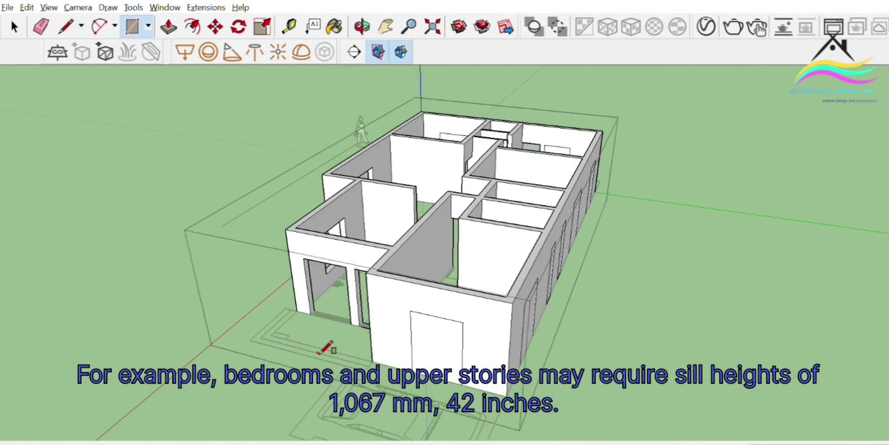
pyautogui.scroll(5, 321, 352)
pyautogui.moveTo(299, 320)
pyautogui.mouseDown(button='middle')
pyautogui.moveTo(284, 316)
pyautogui.moveTo(347, 264)
pyautogui.mouseUp(button='middle')
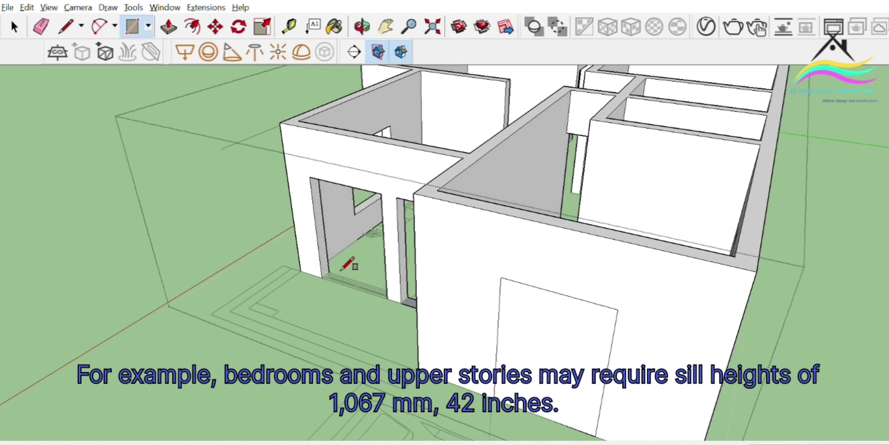
pyautogui.scroll(5, 340, 283)
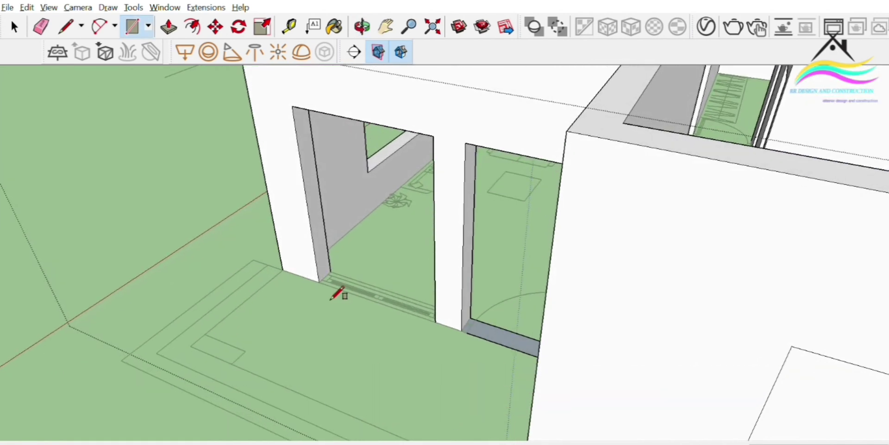
pyautogui.click(436, 322)
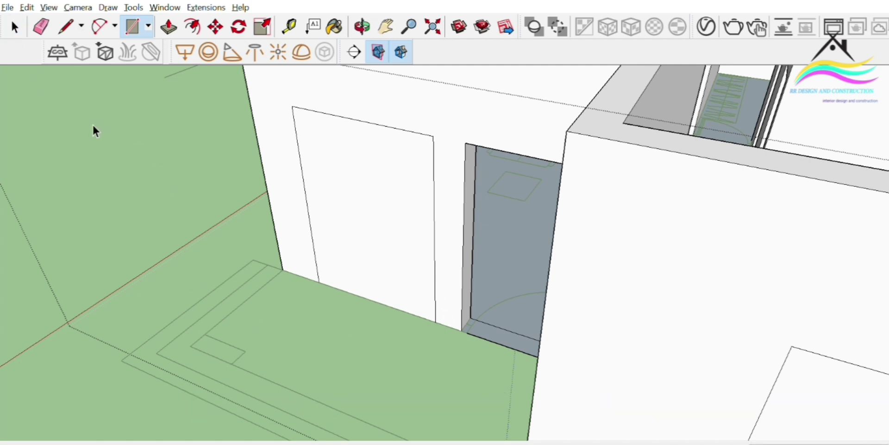
# Delete the floor and threshold faces at the entrance doorway and erase the two threshold lines.
pyautogui.press('space')
pyautogui.click(505, 343)
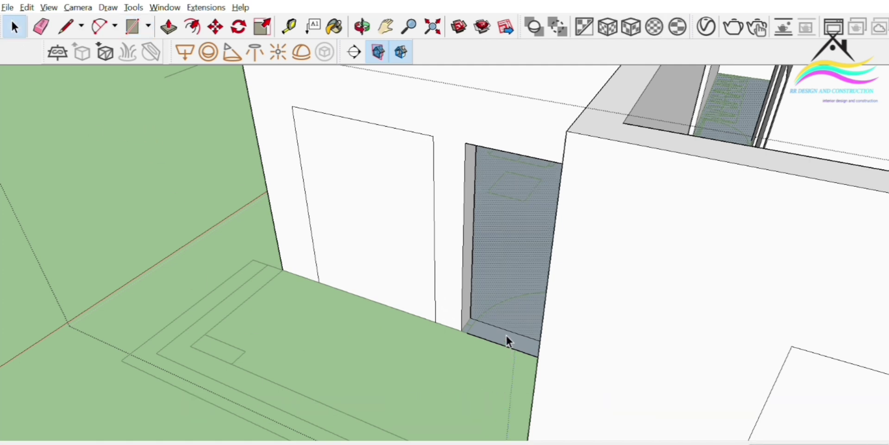
pyautogui.press('Delete')
pyautogui.click(510, 331)
pyautogui.press('Delete')
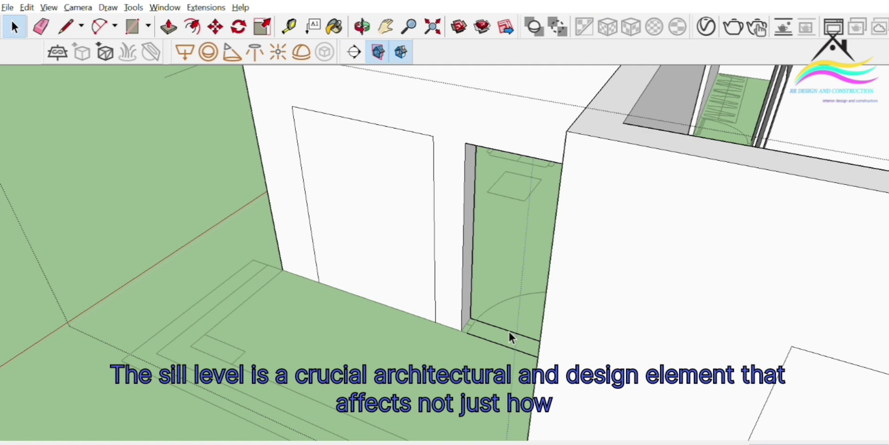
pyautogui.press('e')
pyautogui.moveTo(520, 349); pyautogui.dragTo(532, 314)
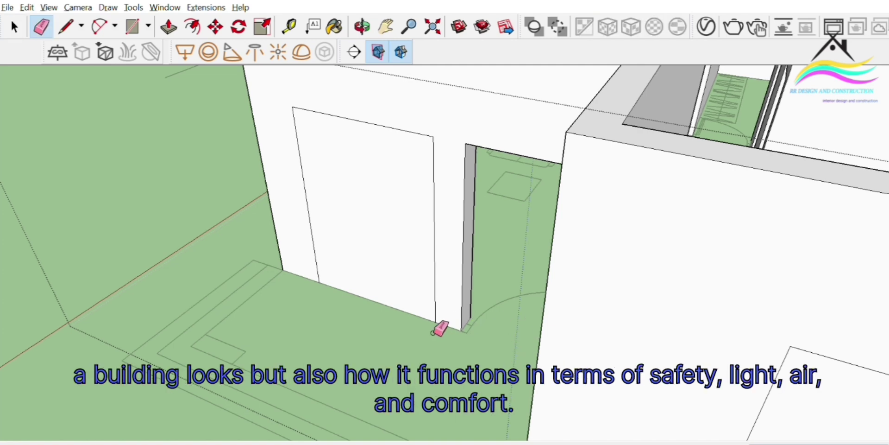
# Delete the faces covering the opening beside the outdoor steps and the side wall's wide bedroom opening around the corner.
pyautogui.moveTo(433, 331)
pyautogui.mouseDown(button='middle')
pyautogui.moveTo(555, 317)
pyautogui.moveTo(707, 405)
pyautogui.moveTo(585, 320)
pyautogui.mouseUp(button='middle')
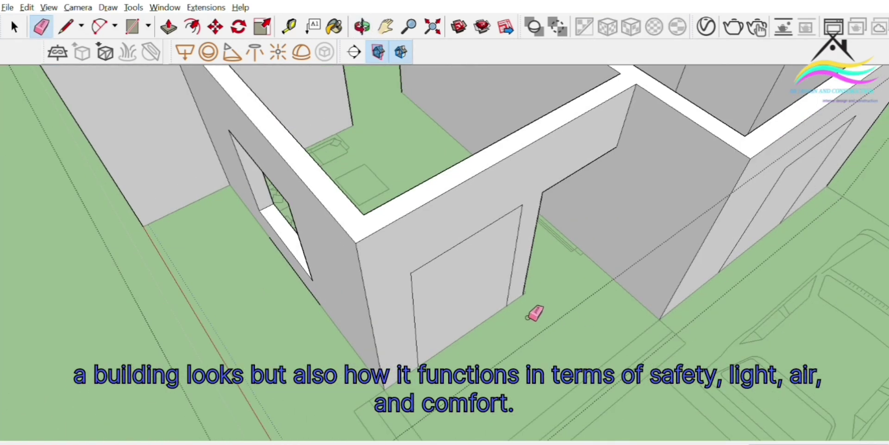
pyautogui.moveTo(528, 317); pyautogui.dragTo(529, 417, button='middle')
pyautogui.scroll(-6, 558, 337)
pyautogui.moveTo(583, 336)
pyautogui.mouseDown(button='middle')
pyautogui.moveTo(600, 320)
pyautogui.moveTo(645, 93)
pyautogui.moveTo(354, 244)
pyautogui.mouseUp(button='middle')
pyautogui.scroll(8, 356, 252)
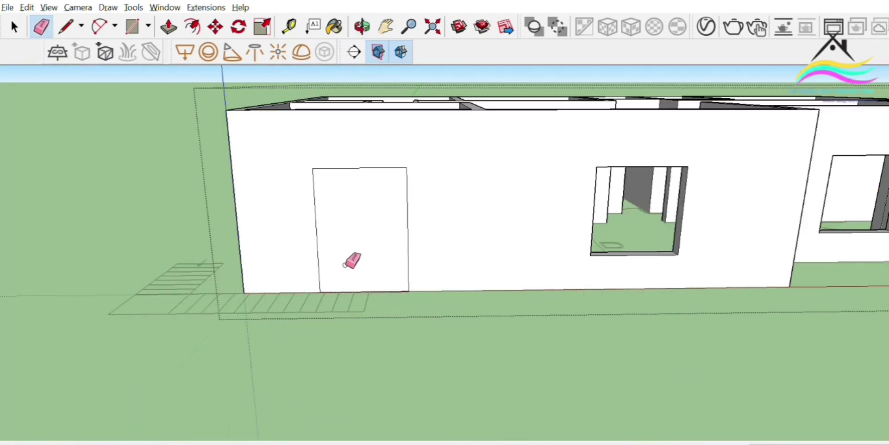
pyautogui.scroll(3, 351, 260)
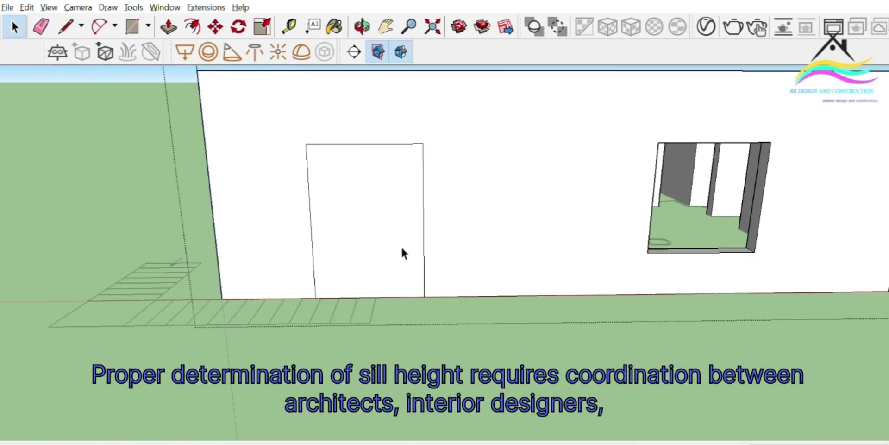
pyautogui.click(386, 218)
pyautogui.moveTo(302, 254); pyautogui.dragTo(509, 268, button='middle')
pyautogui.press('Delete')
pyautogui.click(320, 241)
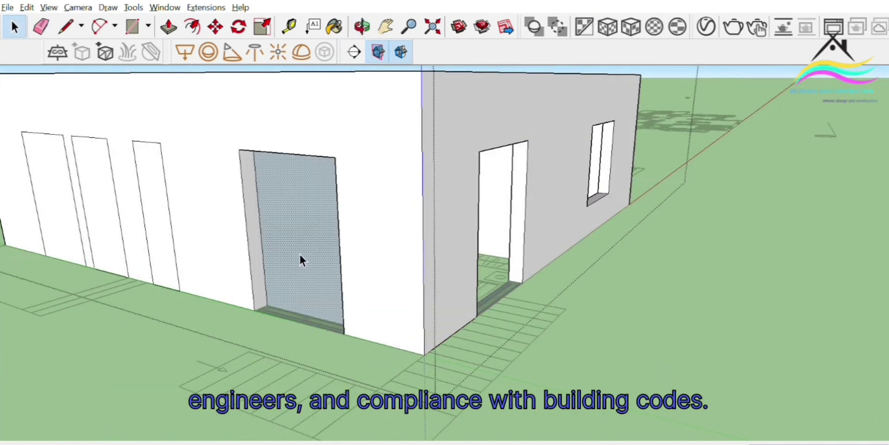
pyautogui.press('Delete')
# Delete the faces covering the side wall's narrow opening, the doorway beside it and the wide kitchen opening at the end.
pyautogui.moveTo(299, 253); pyautogui.dragTo(377, 260, button='middle')
pyautogui.click(249, 248)
pyautogui.press('Delete')
pyautogui.moveTo(249, 248); pyautogui.dragTo(313, 257, button='middle')
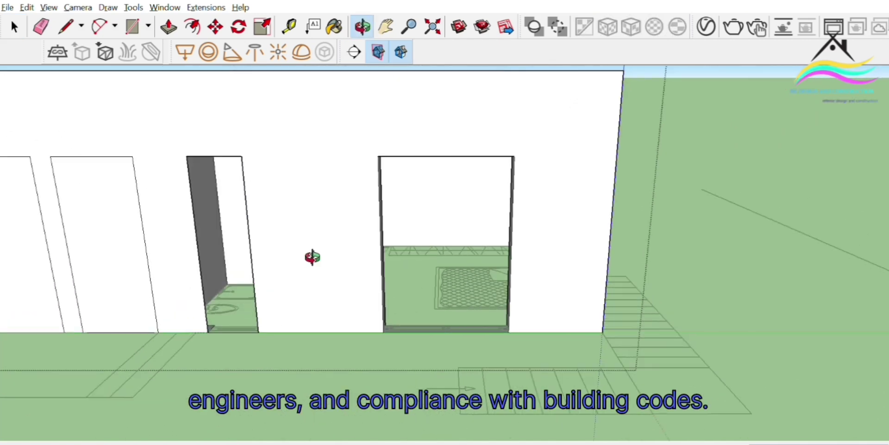
pyautogui.scroll(-10, 579, 214)
pyautogui.scroll(3, 435, 224)
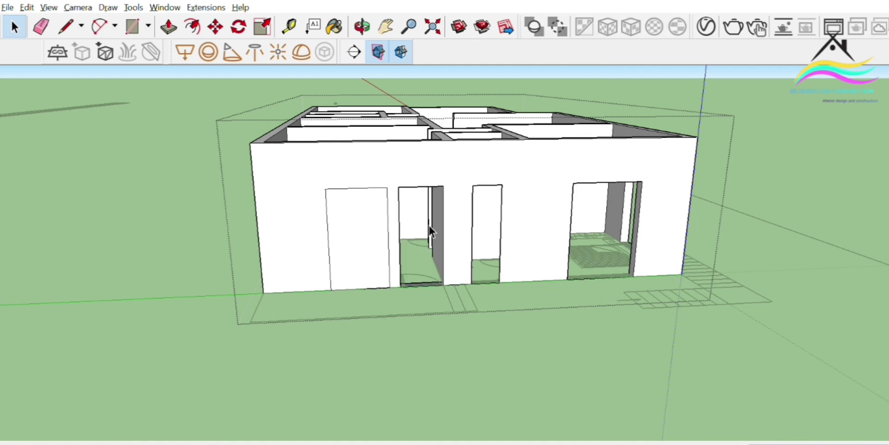
pyautogui.click(360, 231)
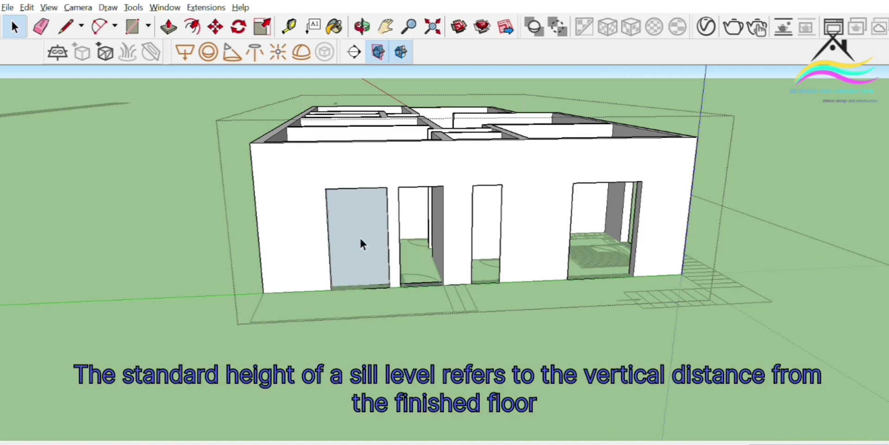
pyautogui.press('Delete')
# Delete the faces covering the rear wall's kitchen sink opening, the adjacent wide bedroom opening and the first narrow opening.
pyautogui.moveTo(359, 236); pyautogui.dragTo(224, 294, button='middle')
pyautogui.click(247, 270)
pyautogui.press('Delete')
pyautogui.click(249, 262)
pyautogui.press('Delete')
pyautogui.click(185, 286)
pyautogui.press('Delete')
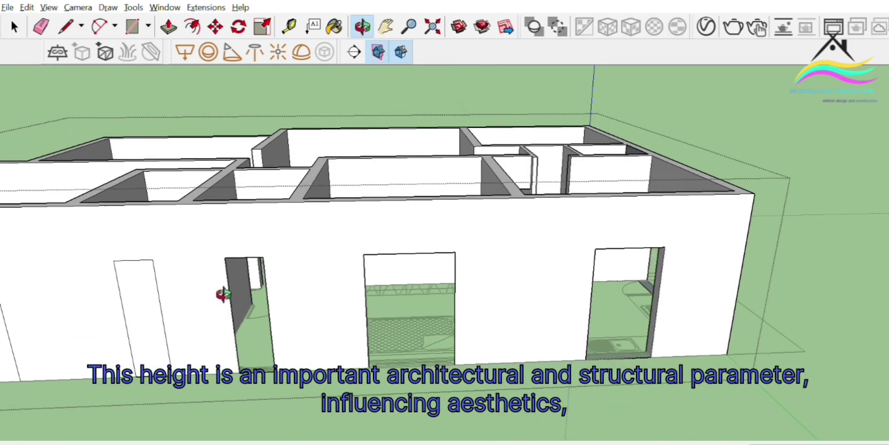
pyautogui.click(149, 299)
pyautogui.press('Delete')
pyautogui.scroll(-2, 478, 237)
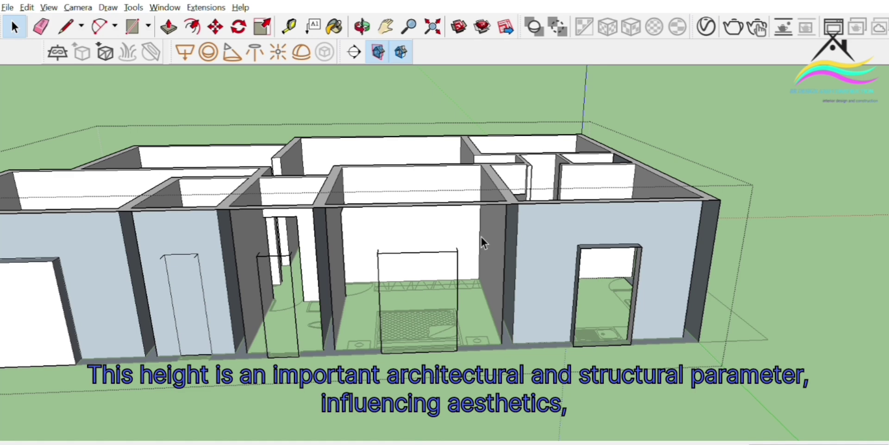
pyautogui.hotkey('ctrl', 'z')
# Delete the face covering the rear wall's second narrow opening.
pyautogui.scroll(4, 194, 310)
pyautogui.click(186, 315)
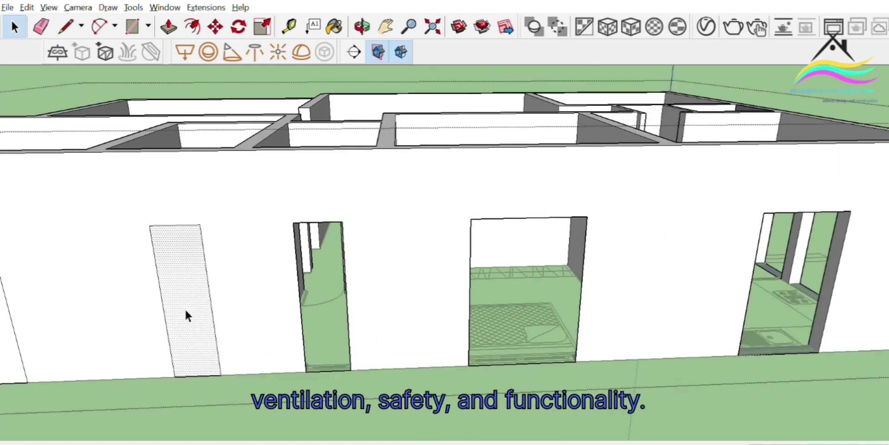
pyautogui.click(185, 307)
pyautogui.press('Delete')
pyautogui.scroll(-2, 568, 278)
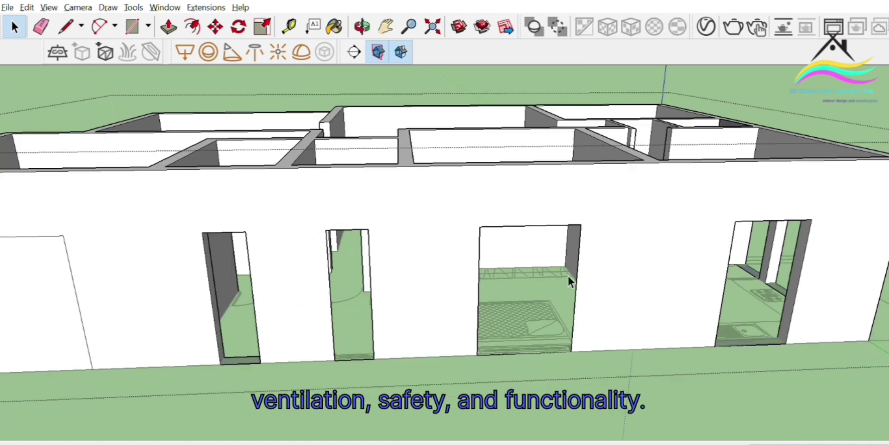
pyautogui.scroll(-4, 472, 250)
pyautogui.scroll(3, 284, 288)
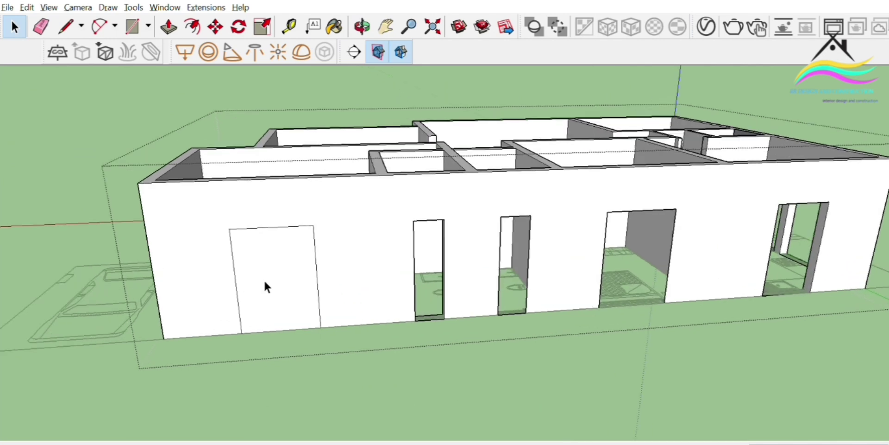
# Delete the faces covering the rear wall's last wide opening, the end wall's wide opening and the adjoining porch wall's opening.
pyautogui.click(265, 282)
pyautogui.press('Delete')
pyautogui.scroll(-3, 540, 246)
pyautogui.moveTo(540, 245); pyautogui.dragTo(483, 255, button='middle')
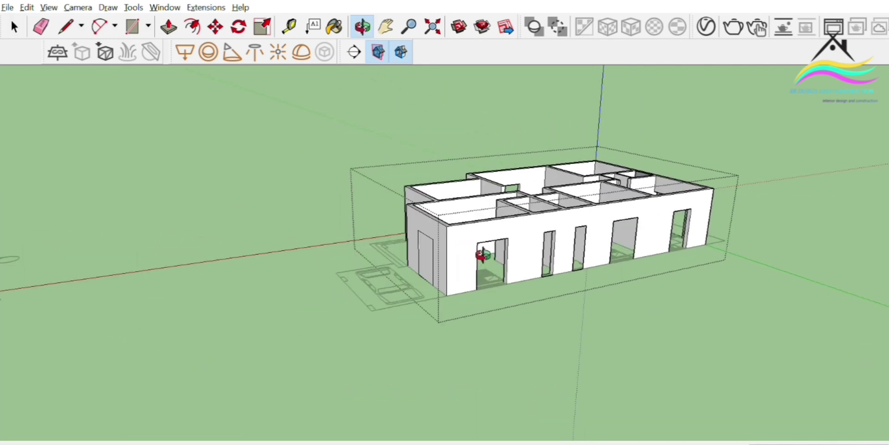
pyautogui.moveTo(483, 255); pyautogui.dragTo(623, 264)
pyautogui.press('space')
pyautogui.scroll(4, 532, 260)
pyautogui.click(600, 230)
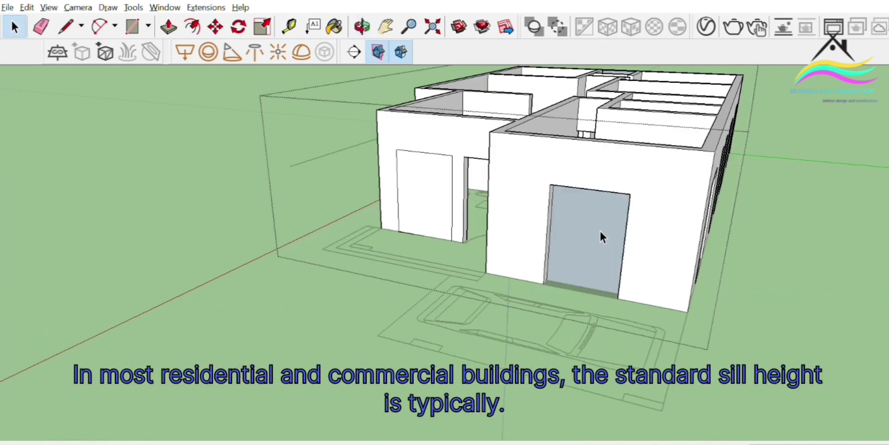
pyautogui.press('Delete')
pyautogui.click(419, 190)
pyautogui.press('Delete')
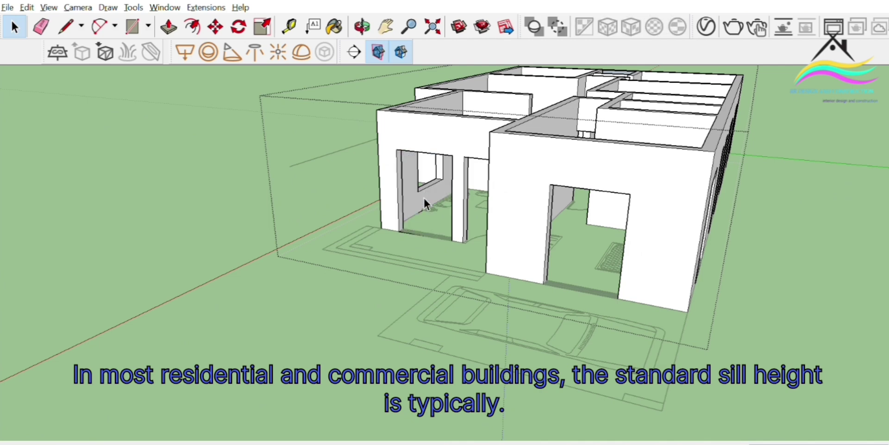
# Select the base faces of the porch and end wall openings, the opening beside the outdoor steps and the bedroom opening around the corner.
pyautogui.moveTo(419, 221); pyautogui.dragTo(438, 311, button='middle')
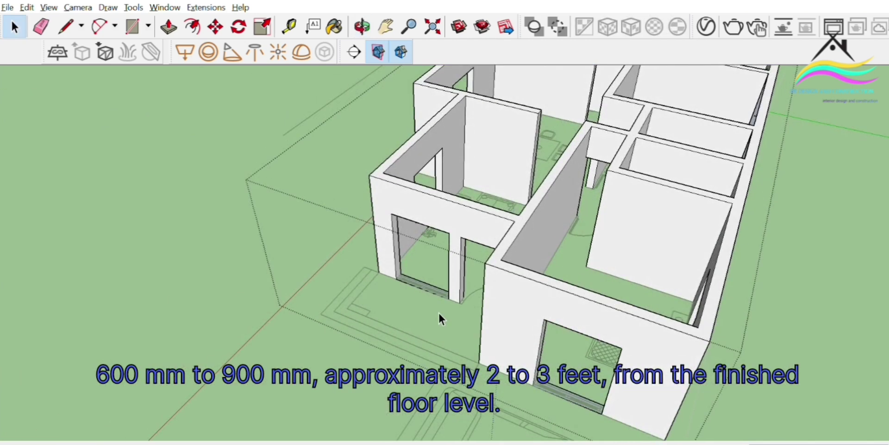
pyautogui.click(422, 277)
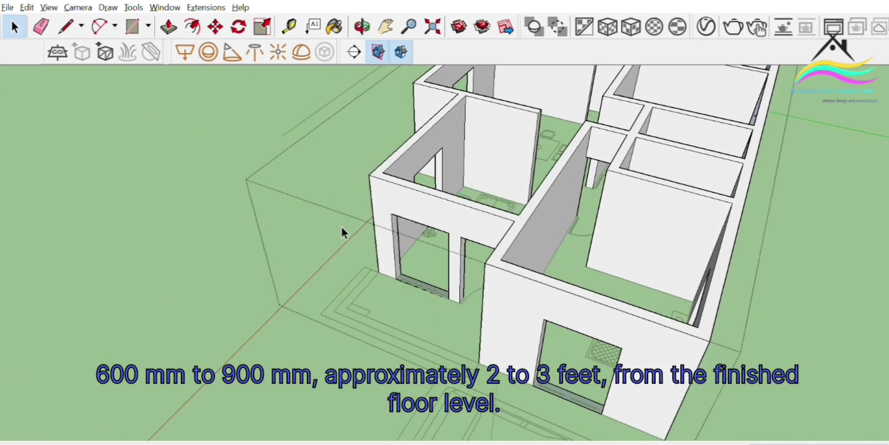
pyautogui.click(561, 387)
pyautogui.scroll(-3, 505, 349)
pyautogui.moveTo(382, 308)
pyautogui.mouseDown(button='middle')
pyautogui.moveTo(704, 331)
pyautogui.moveTo(879, 324)
pyautogui.moveTo(463, 288)
pyautogui.moveTo(480, 289)
pyautogui.moveTo(447, 319)
pyautogui.mouseUp(button='middle')
pyautogui.scroll(5, 168, 304)
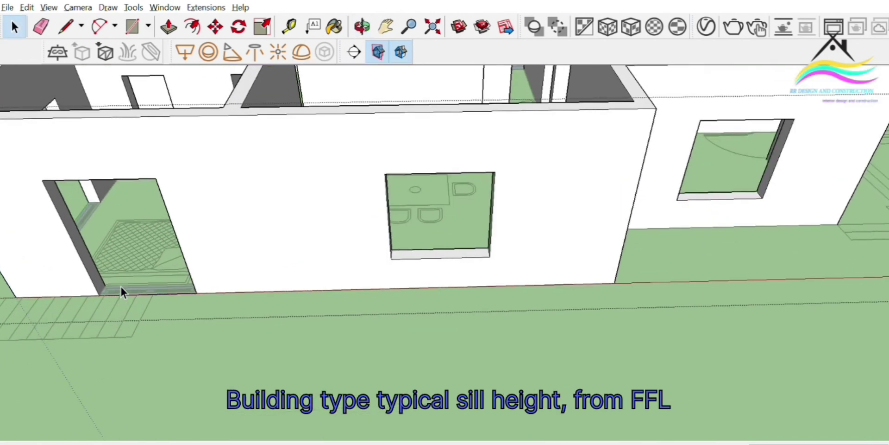
pyautogui.keyDown('ctrl'); pyautogui.click(161, 281); pyautogui.keyUp('ctrl')
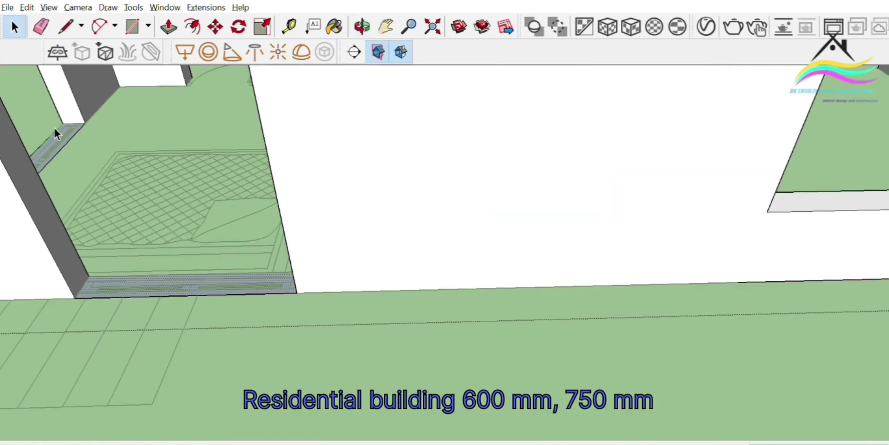
pyautogui.scroll(-5, 428, 184)
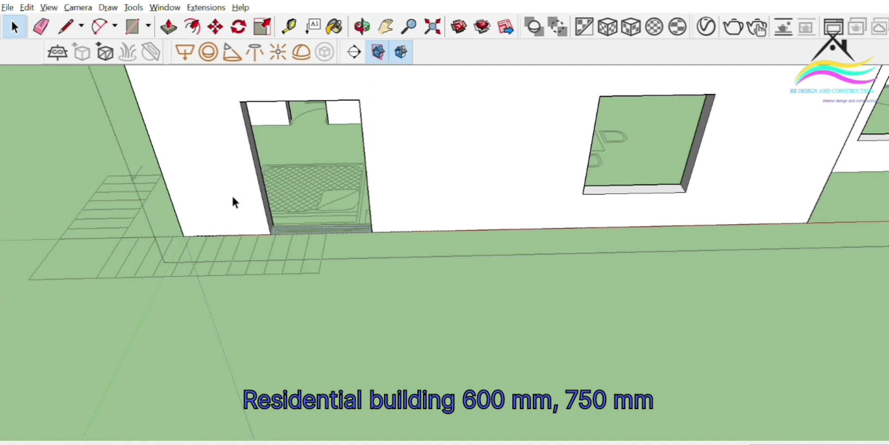
# Add the base faces of the side wall's remaining openings and the rear kitchen sink opening to the selection.
pyautogui.scroll(-8, 233, 201)
pyautogui.moveTo(322, 197)
pyautogui.mouseDown(button='middle')
pyautogui.moveTo(371, 201)
pyautogui.moveTo(309, 199)
pyautogui.moveTo(396, 236)
pyautogui.moveTo(452, 207)
pyautogui.mouseUp(button='middle')
pyautogui.scroll(10, 215, 324)
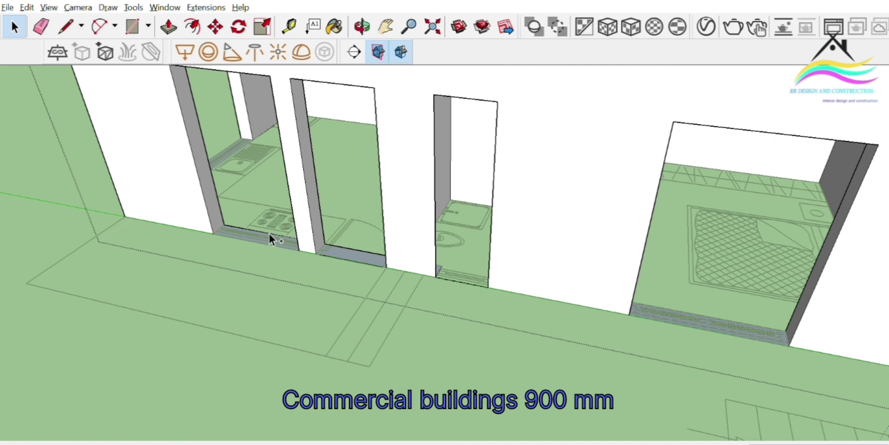
pyautogui.scroll(-10, 352, 252)
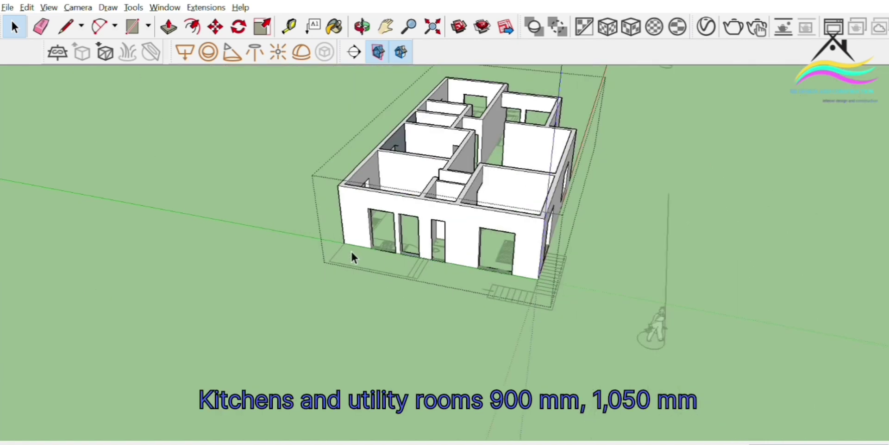
pyautogui.moveTo(351, 254)
pyautogui.mouseDown(button='middle')
pyautogui.moveTo(655, 274)
pyautogui.moveTo(465, 296)
pyautogui.mouseUp(button='middle')
pyautogui.scroll(8, 329, 304)
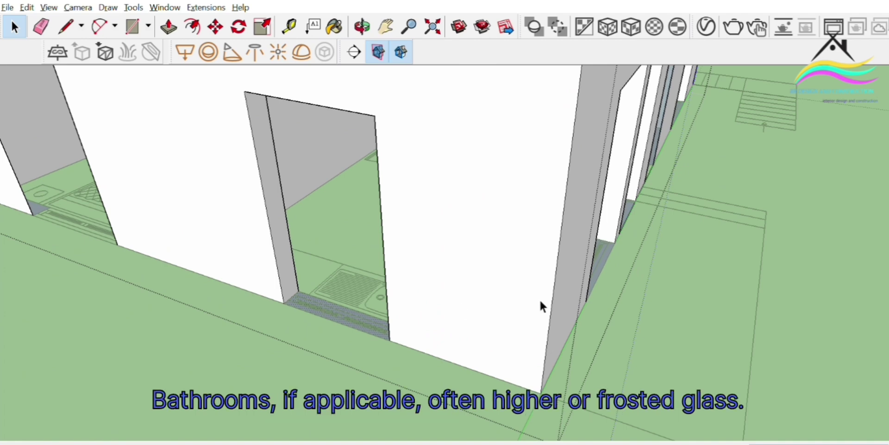
pyautogui.moveTo(595, 300); pyautogui.dragTo(374, 299, button='middle')
pyautogui.scroll(4, 663, 367)
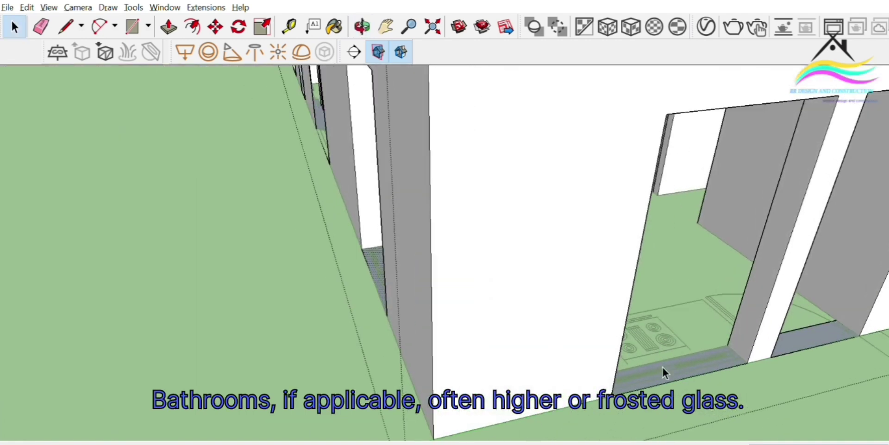
pyautogui.scroll(-6, 741, 357)
pyautogui.moveTo(738, 357)
pyautogui.mouseDown(button='middle')
pyautogui.moveTo(562, 357)
pyautogui.moveTo(699, 365)
pyautogui.mouseUp(button='middle')
pyautogui.scroll(5, 410, 216)
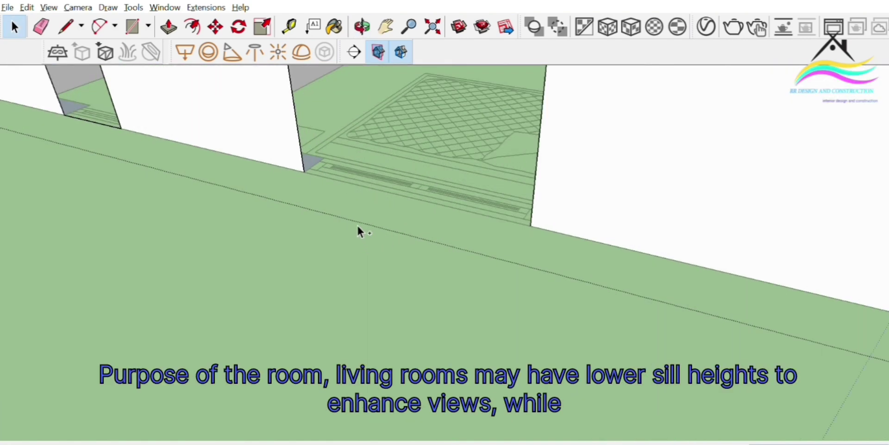
# Try to redraw the inner outline of the rear bedroom opening beside the kitchen with lines along its sides and across its head.
pyautogui.scroll(-3, 469, 176)
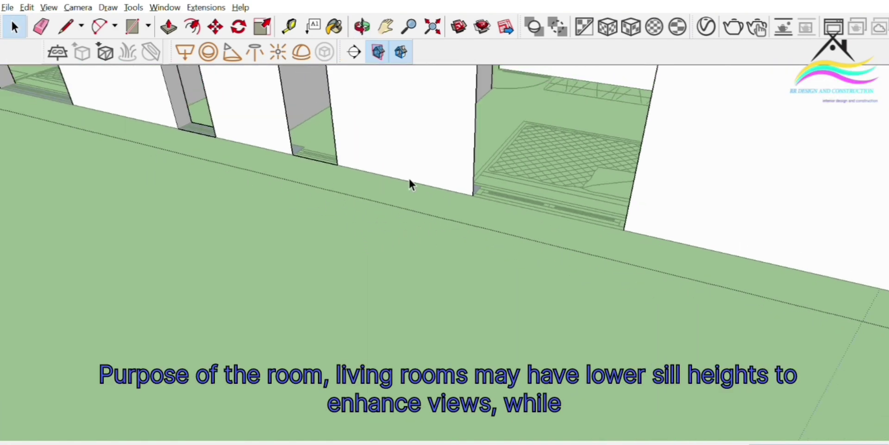
pyautogui.scroll(-5, 498, 196)
pyautogui.moveTo(583, 226)
pyautogui.mouseDown(button='middle')
pyautogui.moveTo(274, 252)
pyautogui.moveTo(167, 251)
pyautogui.moveTo(199, 226)
pyautogui.moveTo(199, 383)
pyautogui.moveTo(711, 309)
pyautogui.moveTo(385, 301)
pyautogui.mouseUp(button='middle')
pyautogui.scroll(5, 283, 253)
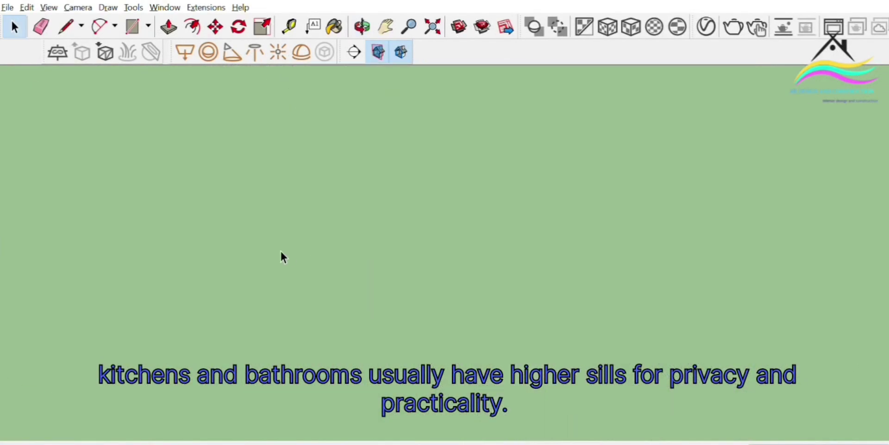
pyautogui.scroll(-5, 404, 324)
pyautogui.scroll(5, 438, 268)
pyautogui.scroll(-4, 446, 254)
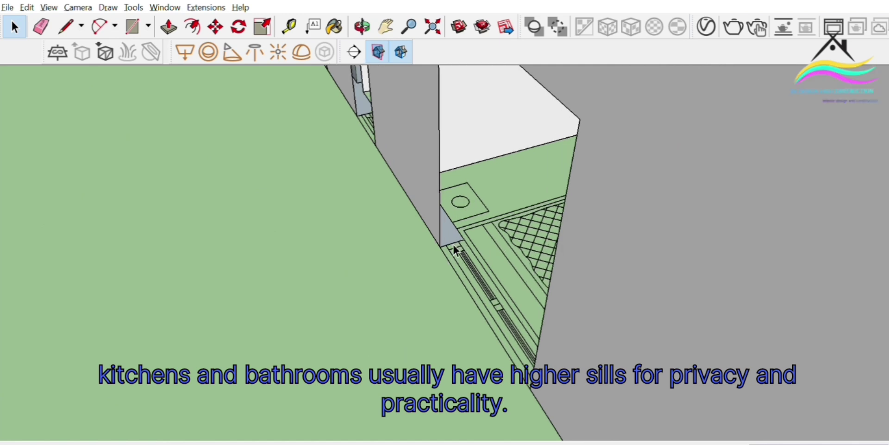
pyautogui.press('l')
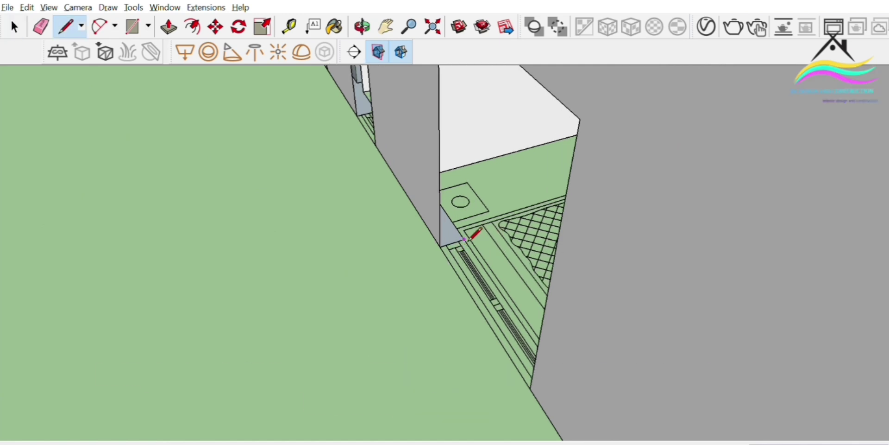
pyautogui.click(467, 240)
pyautogui.scroll(-2, 480, 285)
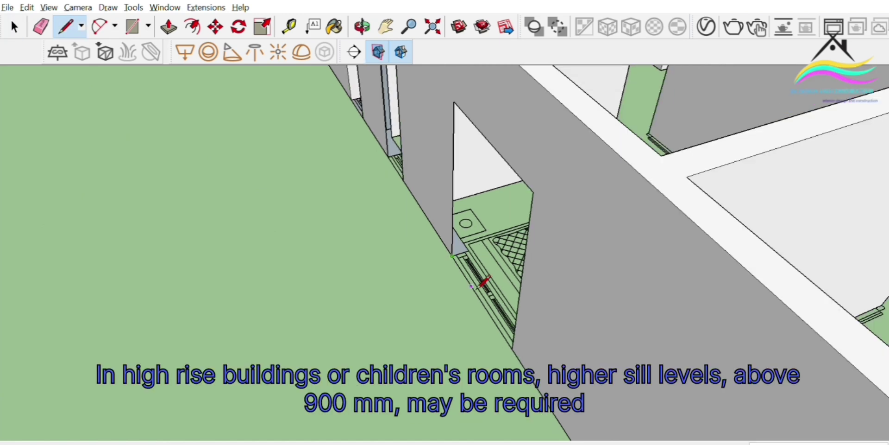
pyautogui.moveTo(552, 280); pyautogui.dragTo(159, 282, button='middle')
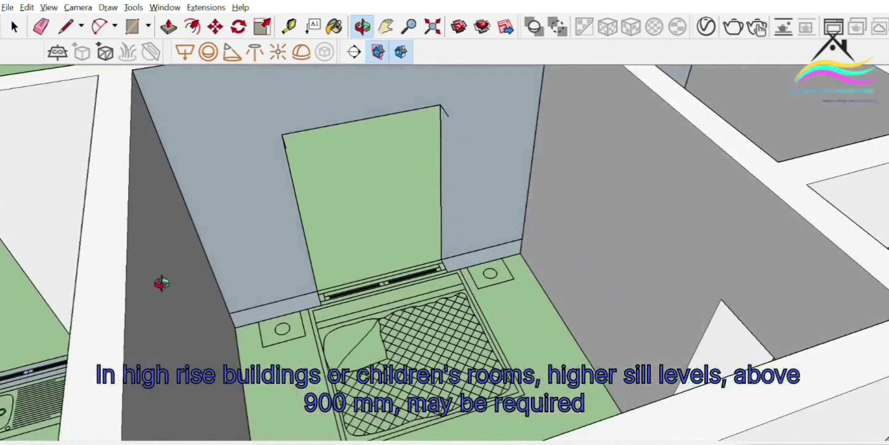
pyautogui.click(449, 273)
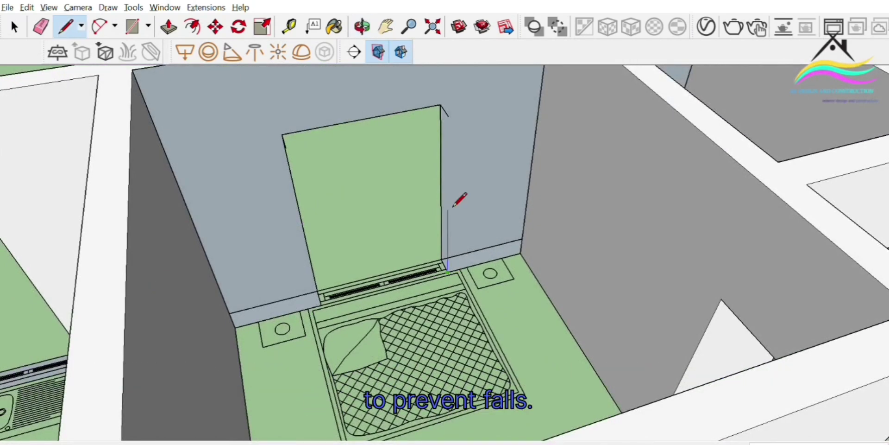
pyautogui.click(448, 117)
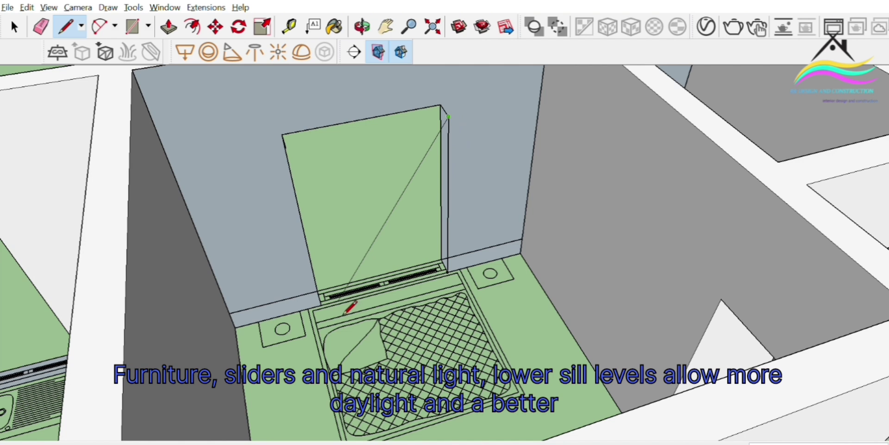
pyautogui.press('Escape')
pyautogui.click(322, 305)
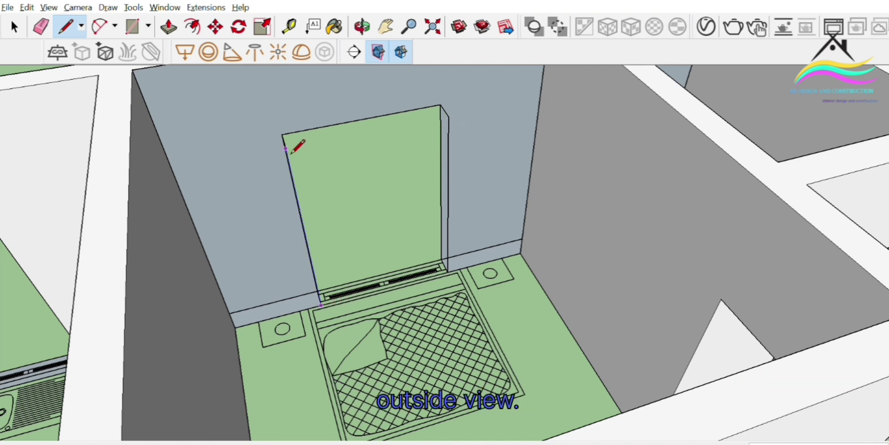
pyautogui.click(454, 119)
pyautogui.click(449, 117)
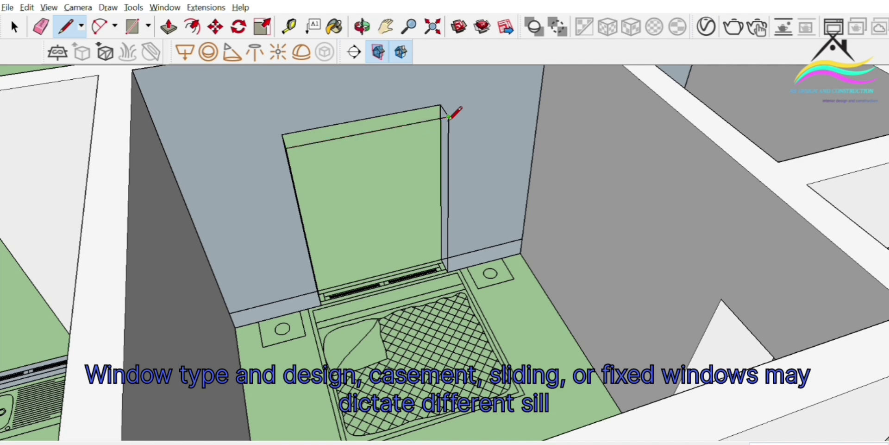
# Try to trace the base of the rear bedroom opening with lines along the floor between its two jambs.
pyautogui.scroll(-5, 443, 148)
pyautogui.moveTo(444, 147); pyautogui.dragTo(434, 175, button='middle')
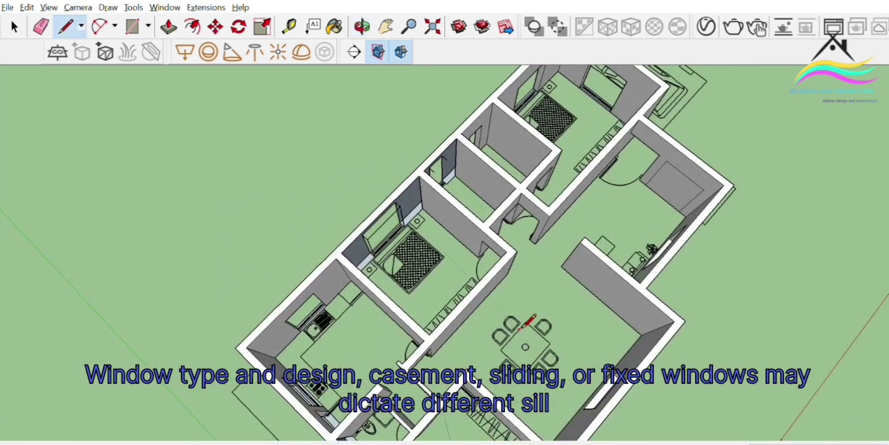
pyautogui.scroll(3, 434, 175)
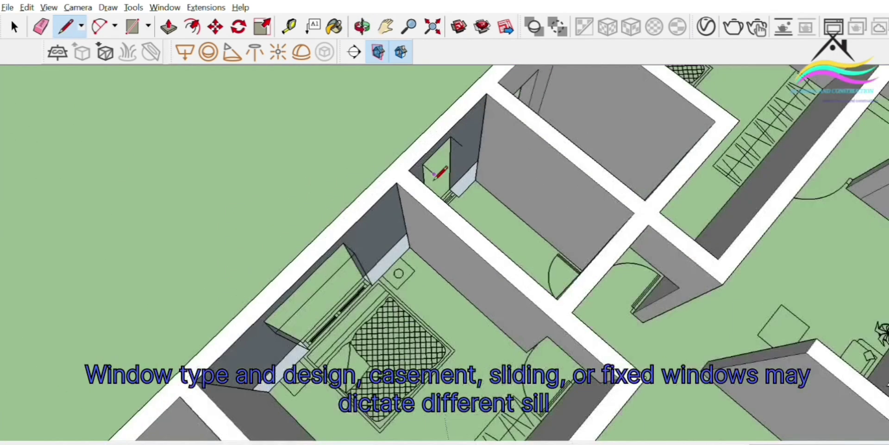
pyautogui.click(410, 247)
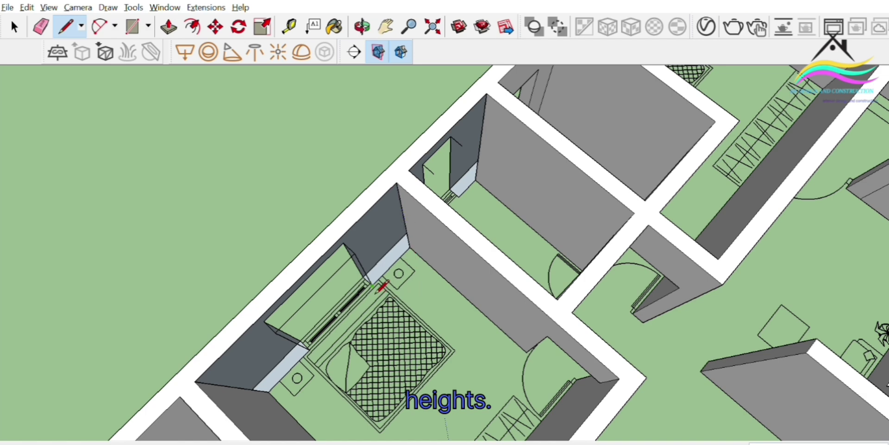
pyautogui.scroll(3, 377, 291)
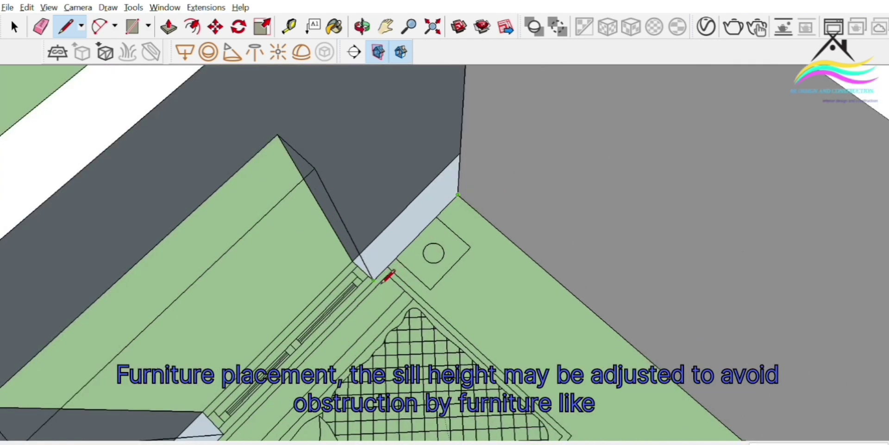
pyautogui.scroll(-6, 387, 277)
pyautogui.moveTo(464, 198)
pyautogui.mouseDown(button='middle')
pyautogui.moveTo(423, 254)
pyautogui.moveTo(293, 239)
pyautogui.moveTo(424, 234)
pyautogui.mouseUp(button='middle')
pyautogui.scroll(6, 424, 234)
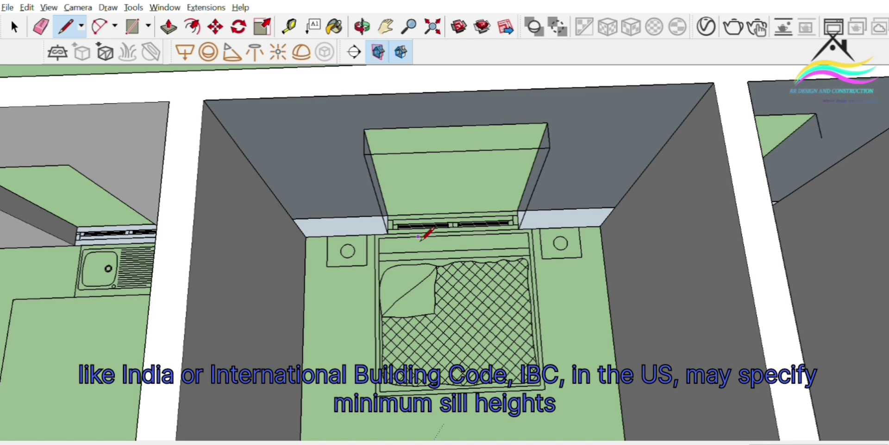
pyautogui.moveTo(401, 248); pyautogui.dragTo(268, 257, button='middle')
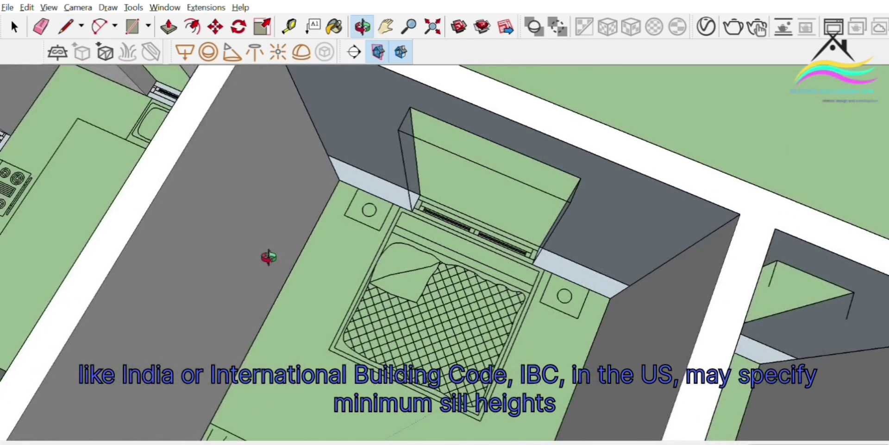
pyautogui.scroll(3, 406, 203)
pyautogui.click(301, 167)
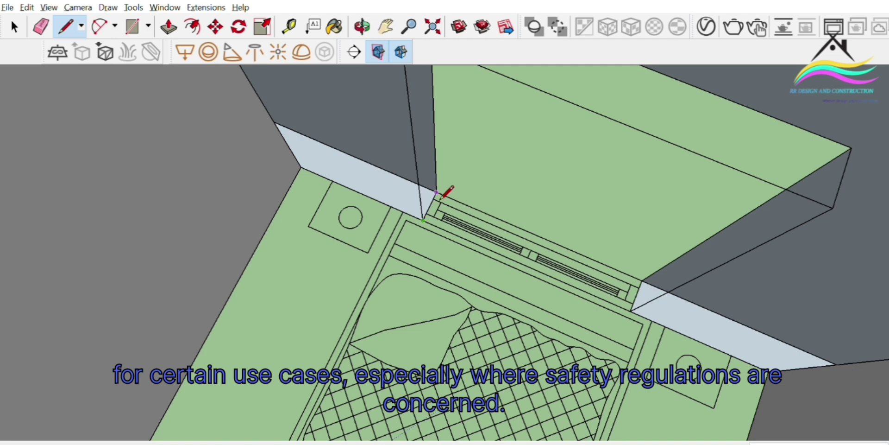
pyautogui.click(642, 280)
pyautogui.click(632, 311)
pyautogui.scroll(-3, 567, 255)
pyautogui.moveTo(462, 262); pyautogui.dragTo(573, 235, button='middle')
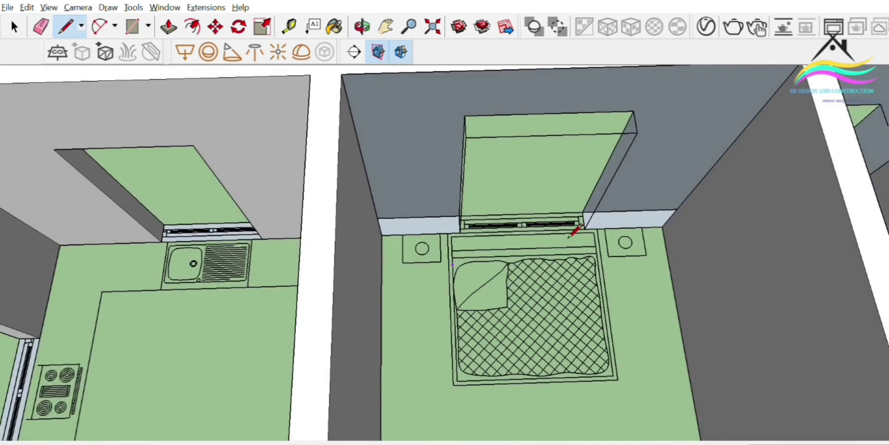
# Undo the lines drawn around the rear bedroom opening and the deletions of the rear wall faces from that opening onward.
pyautogui.hotkey('ctrl', 'z')
pyautogui.hotkey('ctrl', 'z')
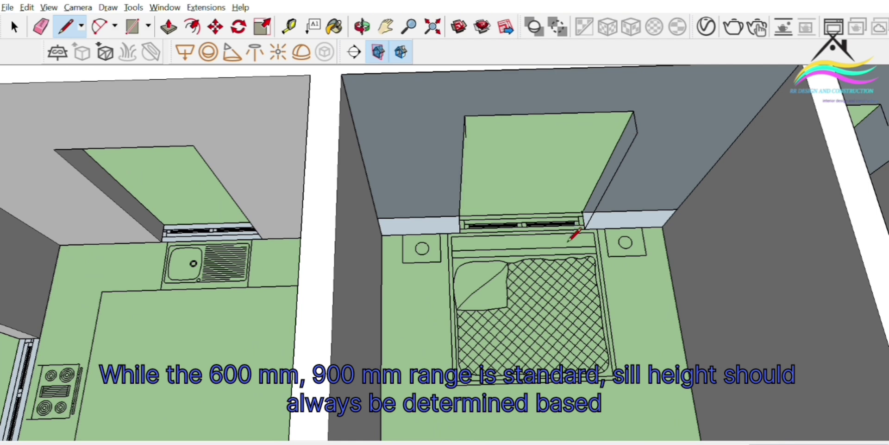
pyautogui.click(14, 27)
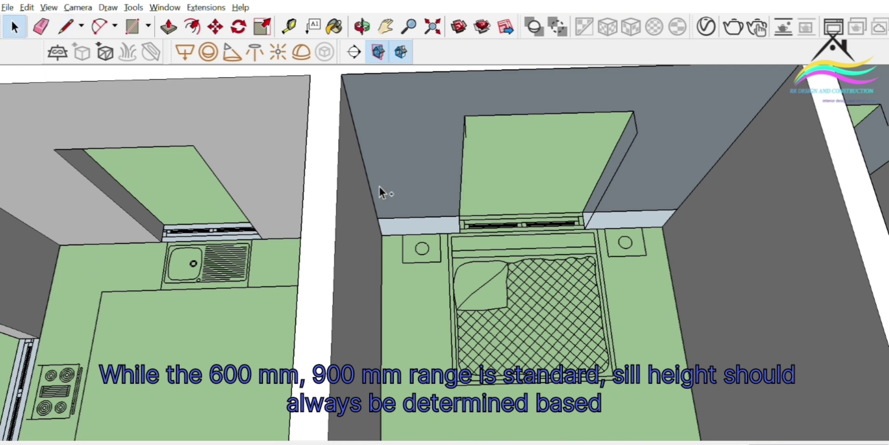
pyautogui.hotkey('ctrl', 'z')
pyautogui.hotkey('ctrl', 'z')
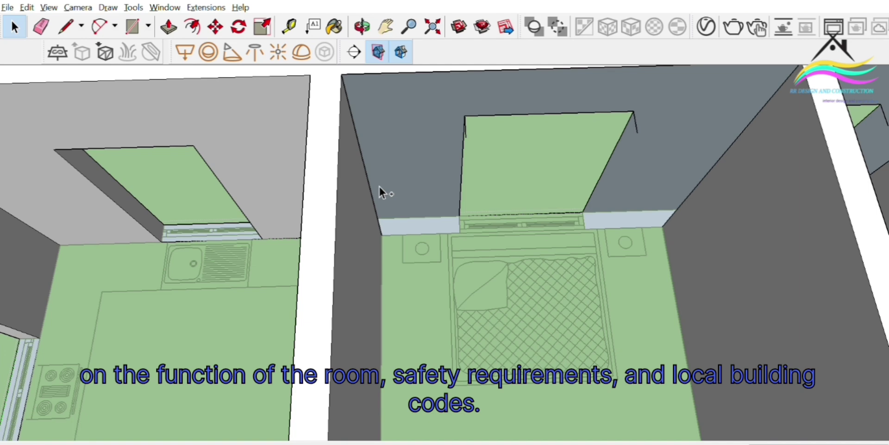
pyautogui.hotkey('ctrl', 'z')
pyautogui.hotkey('ctrl', 'z')
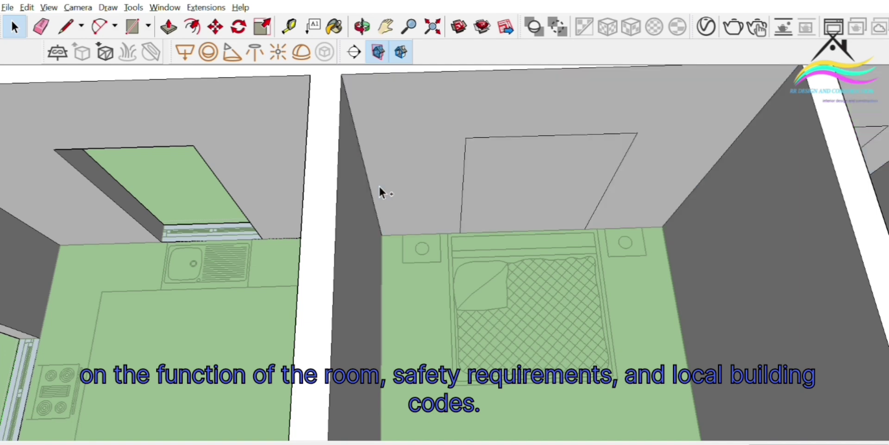
# Delete the face covering the rear bedroom opening beside the kitchen.
pyautogui.scroll(-3, 456, 220)
pyautogui.moveTo(457, 221); pyautogui.dragTo(511, 223, button='middle')
pyautogui.click(512, 221)
pyautogui.press('Delete')
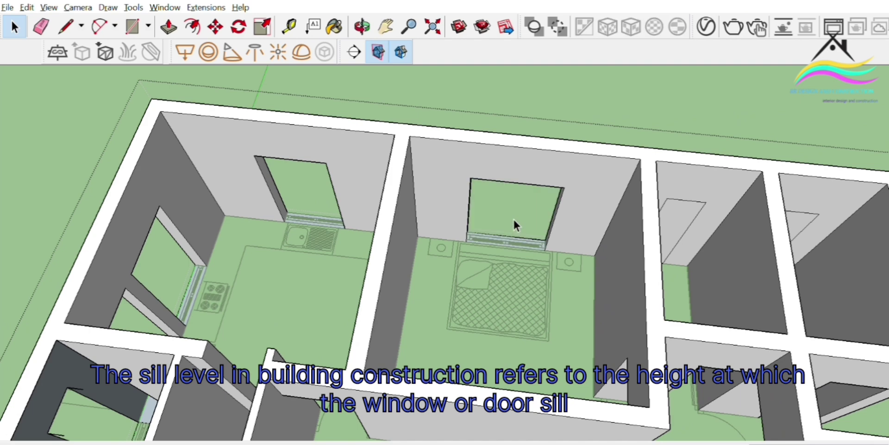
# Delete the faces covering the openings of the two small rear rooms beside the bedroom.
pyautogui.scroll(-3, 471, 220)
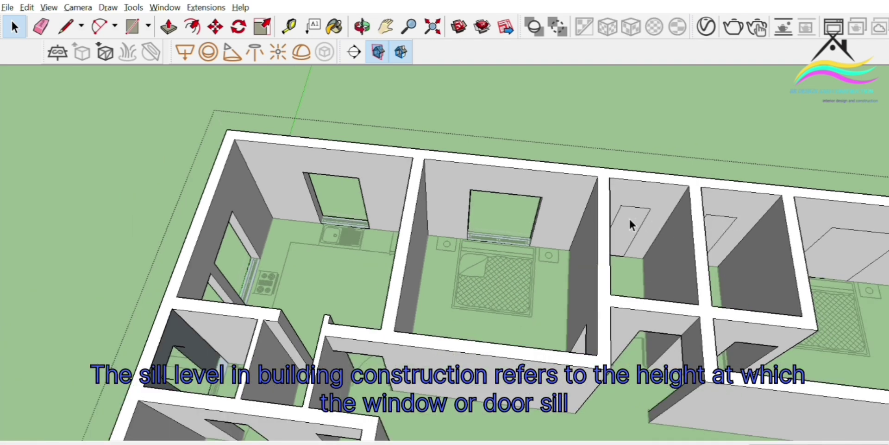
pyautogui.click(630, 220)
pyautogui.keyDown('shift'); pyautogui.click(721, 223); pyautogui.keyUp('shift')
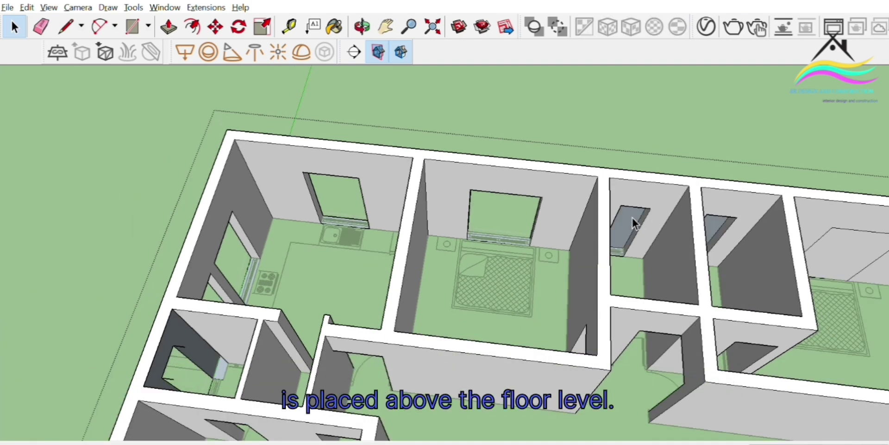
pyautogui.press('Delete')
pyautogui.click(716, 222)
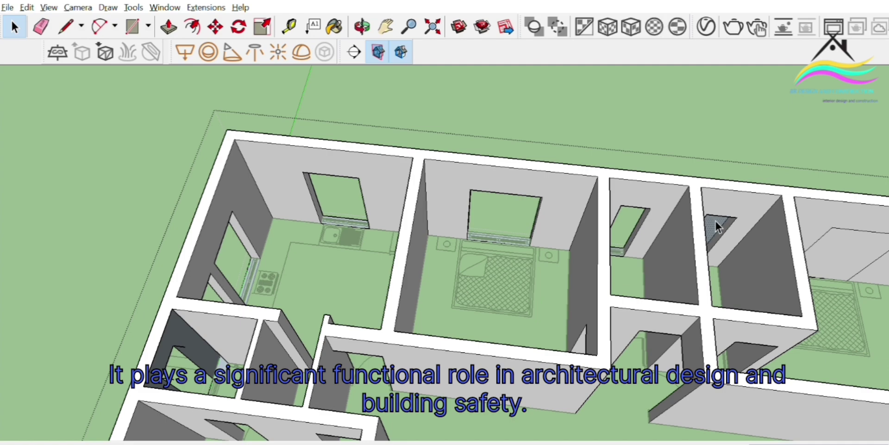
# Draw a line along the floor between the inner jamb corners of the small toilet's exterior opening.
pyautogui.moveTo(675, 234); pyautogui.dragTo(314, 275, button='middle')
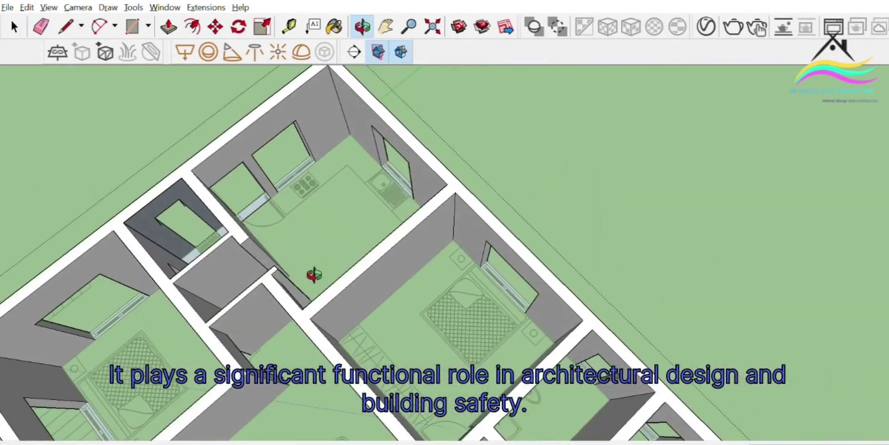
pyautogui.scroll(5, 199, 256)
pyautogui.scroll(-2, 358, 251)
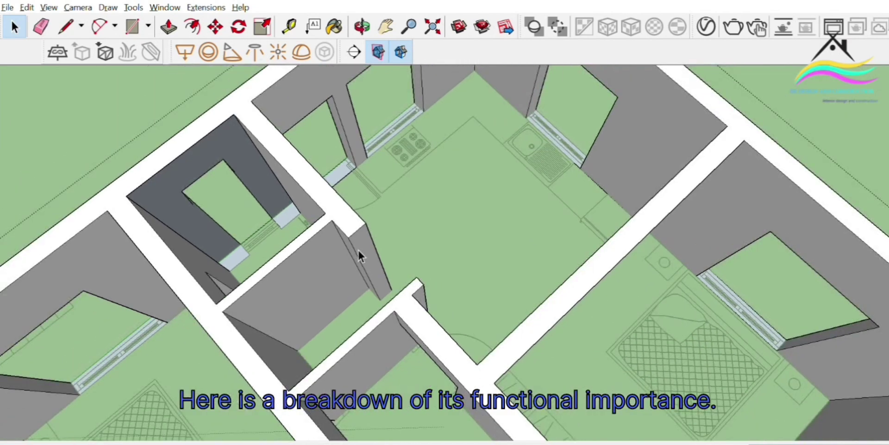
pyautogui.scroll(5, 234, 250)
pyautogui.press('l')
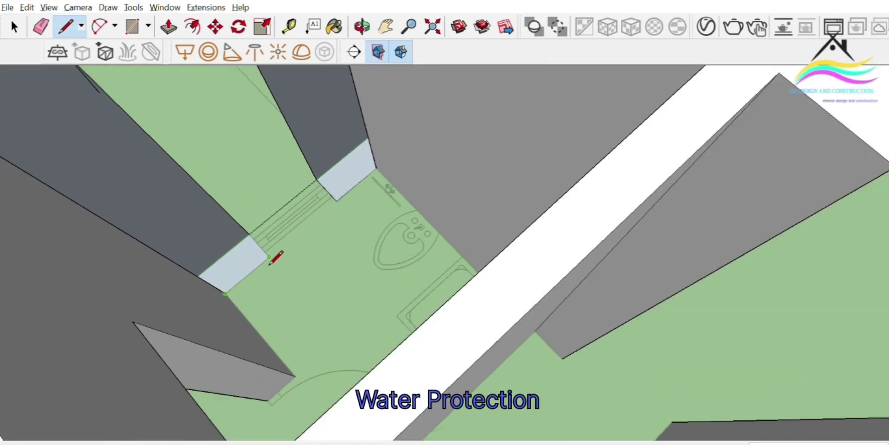
pyautogui.click(269, 264)
pyautogui.click(337, 201)
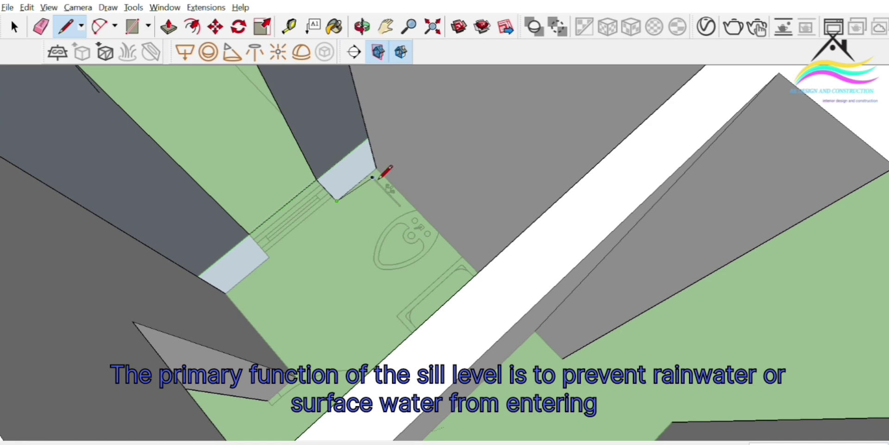
# Trace the toilet's inner wall corner and the inner edge of the opening's jamb with vertical lines down to the floor.
pyautogui.scroll(-3, 473, 208)
pyautogui.moveTo(407, 216)
pyautogui.mouseDown(button='middle')
pyautogui.moveTo(425, 266)
pyautogui.moveTo(407, 228)
pyautogui.mouseUp(button='middle')
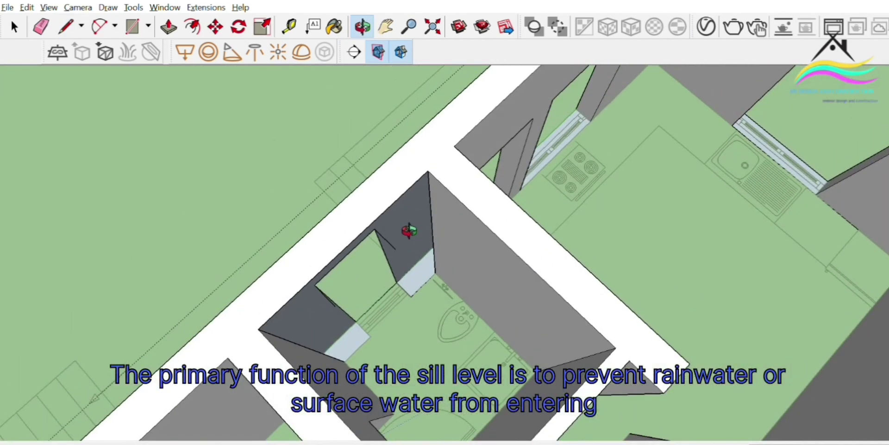
pyautogui.click(428, 171)
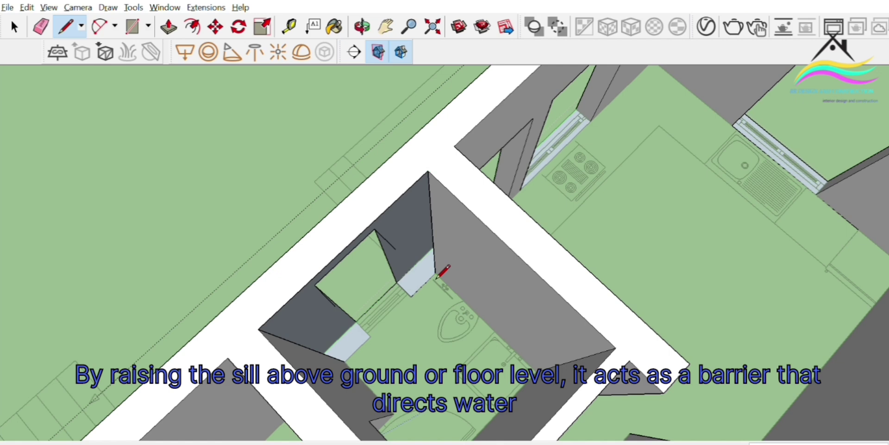
pyautogui.scroll(-3, 428, 238)
pyautogui.moveTo(429, 238); pyautogui.dragTo(276, 259)
pyautogui.scroll(4, 345, 237)
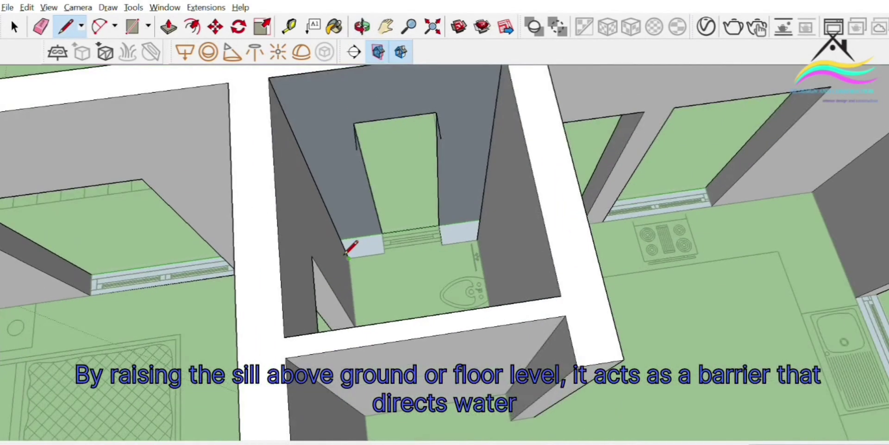
pyautogui.click(356, 149)
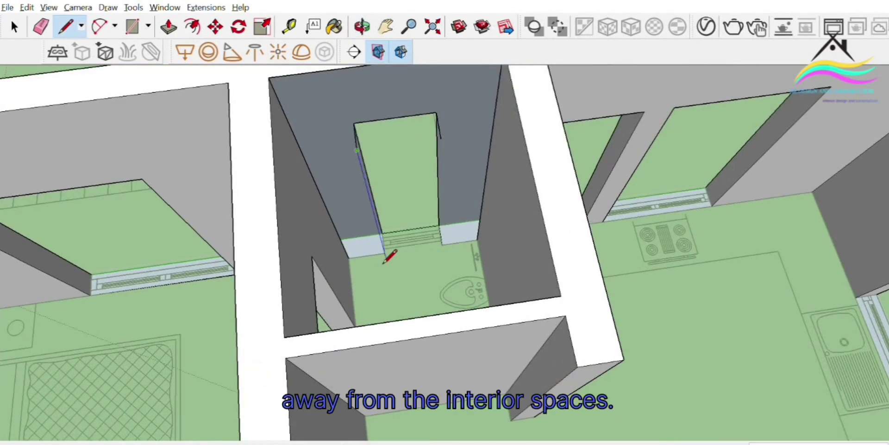
pyautogui.click(385, 254)
# Draw a line across the head of the toilet opening between its two inner jamb edges.
pyautogui.moveTo(386, 217); pyautogui.dragTo(460, 200, button='middle')
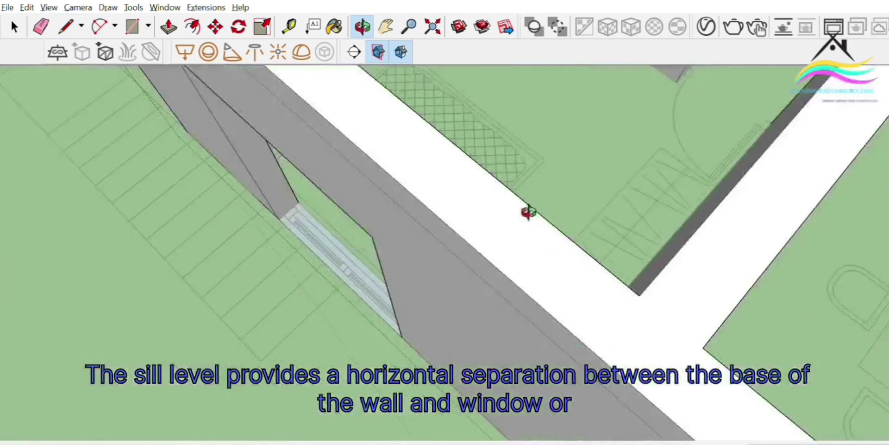
pyautogui.moveTo(528, 212); pyautogui.dragTo(497, 204, button='middle')
pyautogui.scroll(-4, 394, 245)
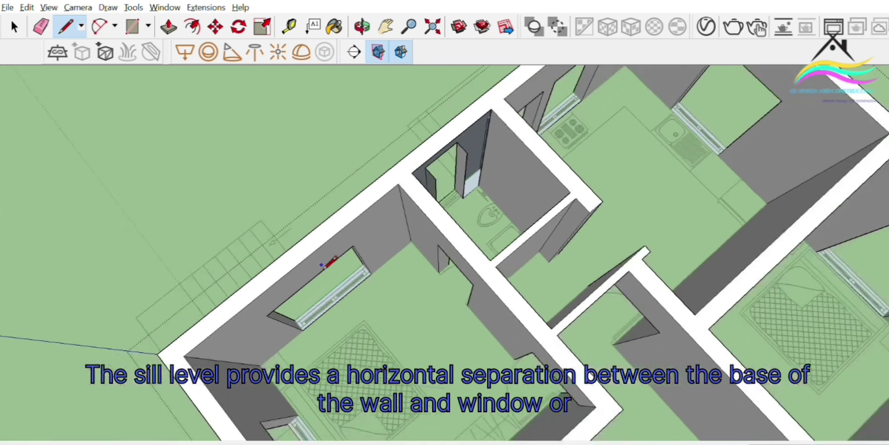
pyautogui.scroll(6, 459, 175)
pyautogui.click(363, 222)
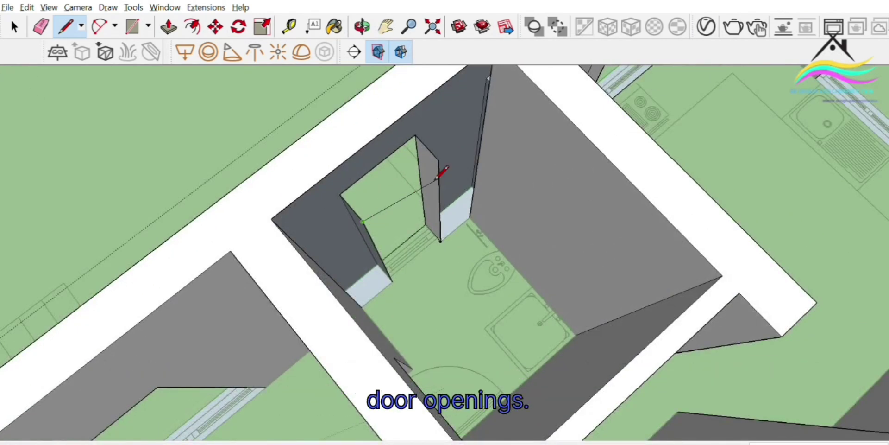
pyautogui.click(440, 162)
pyautogui.scroll(-6, 371, 180)
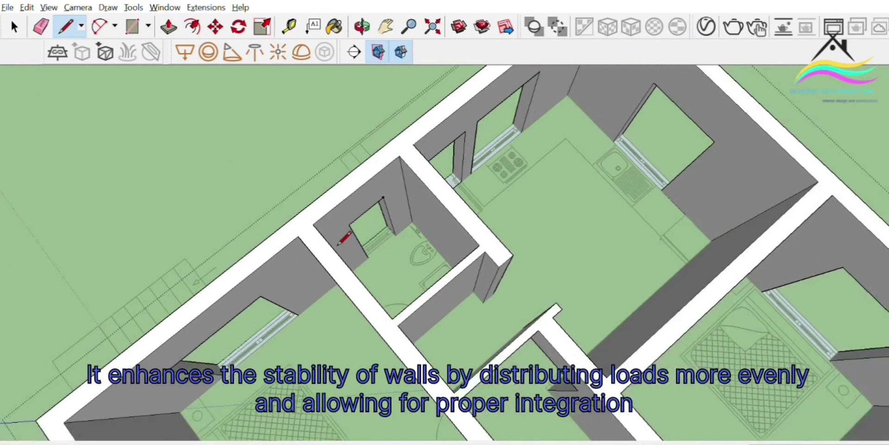
# Delete the faces covering the far corner bedroom's rear-wall and end-wall openings.
pyautogui.moveTo(348, 269); pyautogui.dragTo(374, 203, button='middle')
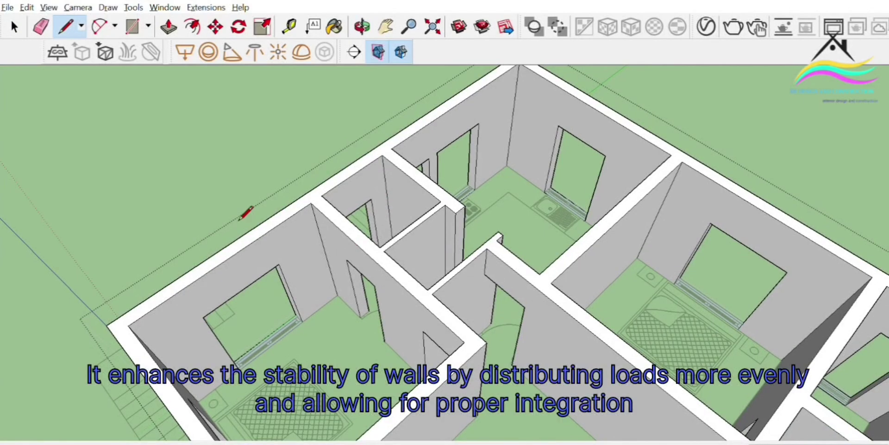
pyautogui.moveTo(277, 237); pyautogui.dragTo(418, 253, button='middle')
pyautogui.scroll(-2, 310, 241)
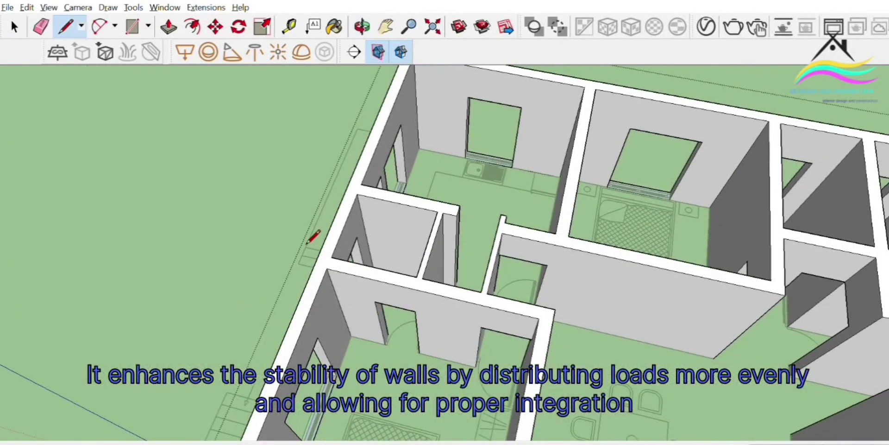
pyautogui.click(14, 26)
pyautogui.scroll(-3, 417, 248)
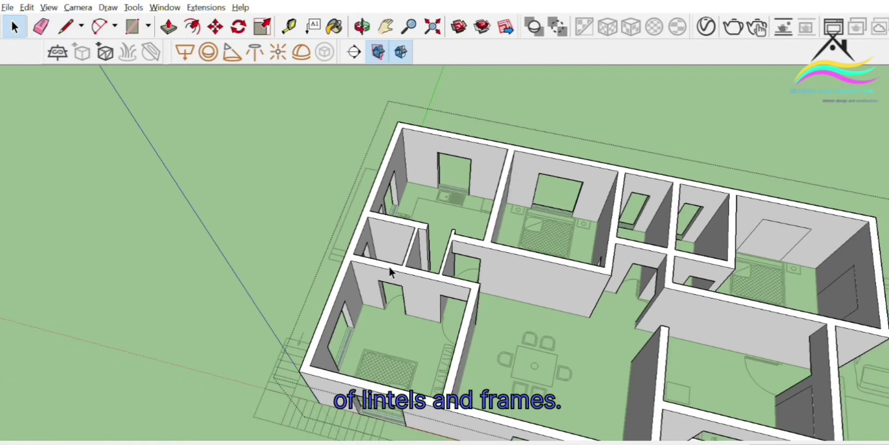
pyautogui.moveTo(389, 265); pyautogui.dragTo(502, 286, button='middle')
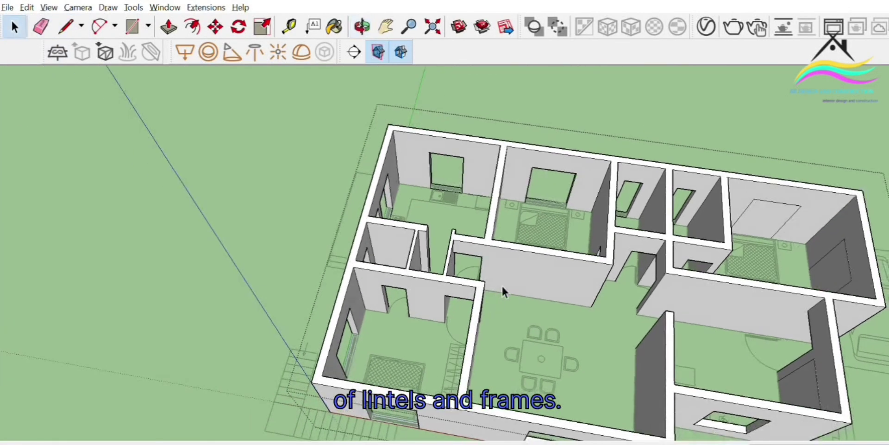
pyautogui.click(765, 218)
pyautogui.press('Delete')
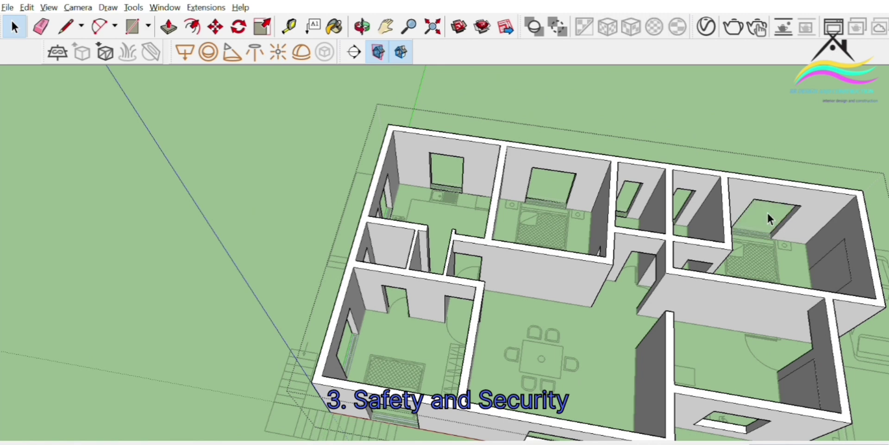
pyautogui.click(834, 259)
pyautogui.press('Delete')
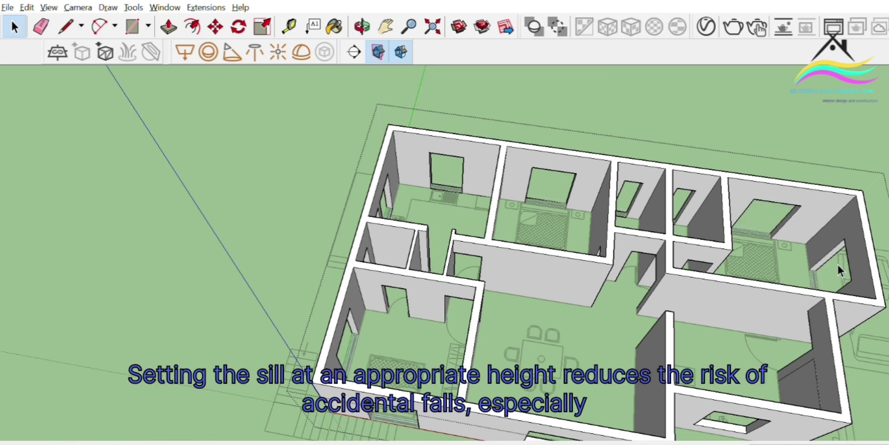
# Erase the leftover line across the base of the kitchen's side door opening.
pyautogui.scroll(-5, 838, 263)
pyautogui.moveTo(580, 168); pyautogui.dragTo(823, 308, button='middle')
pyautogui.scroll(6, 632, 133)
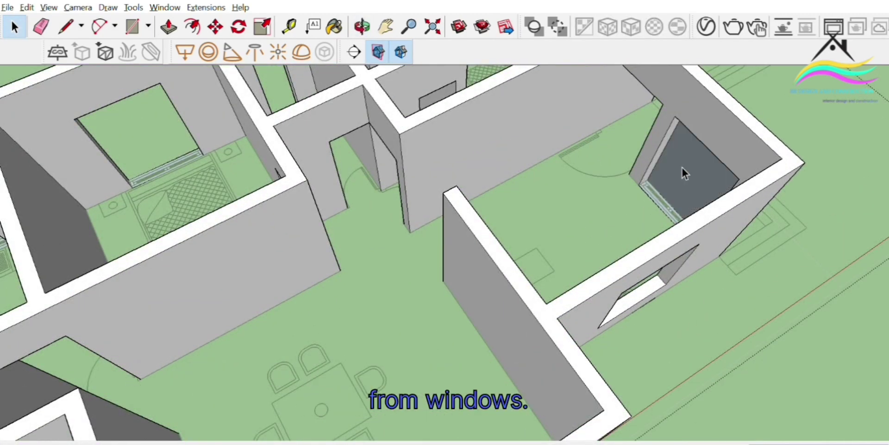
pyautogui.scroll(-6, 682, 173)
pyautogui.moveTo(645, 208); pyautogui.dragTo(756, 152, button='middle')
pyautogui.scroll(-6, 706, 112)
pyautogui.scroll(8, 621, 222)
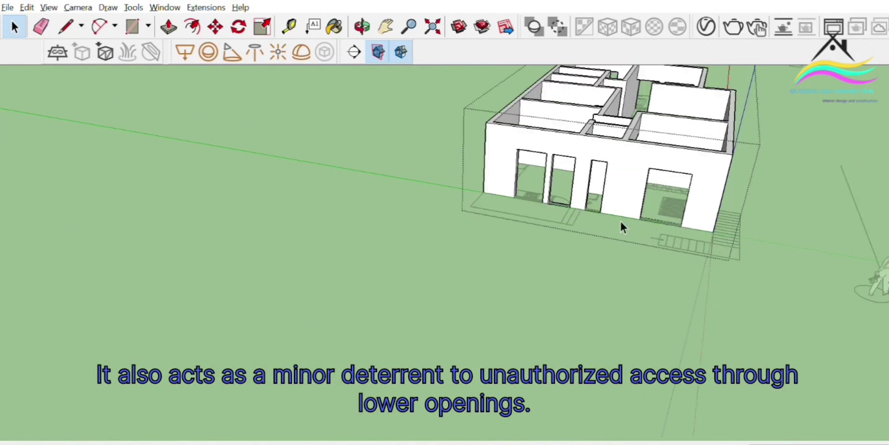
pyautogui.moveTo(546, 200); pyautogui.dragTo(494, 205, button='middle')
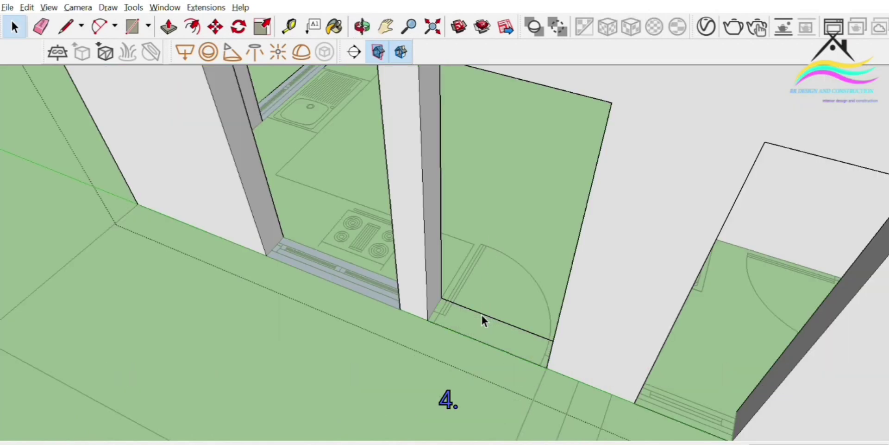
pyautogui.press('e')
pyautogui.moveTo(489, 336); pyautogui.dragTo(514, 285)
pyautogui.click(485, 344)
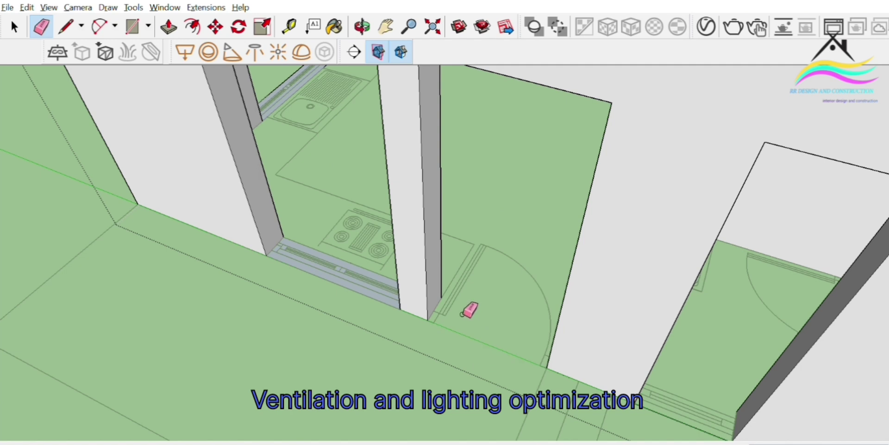
pyautogui.press('l')
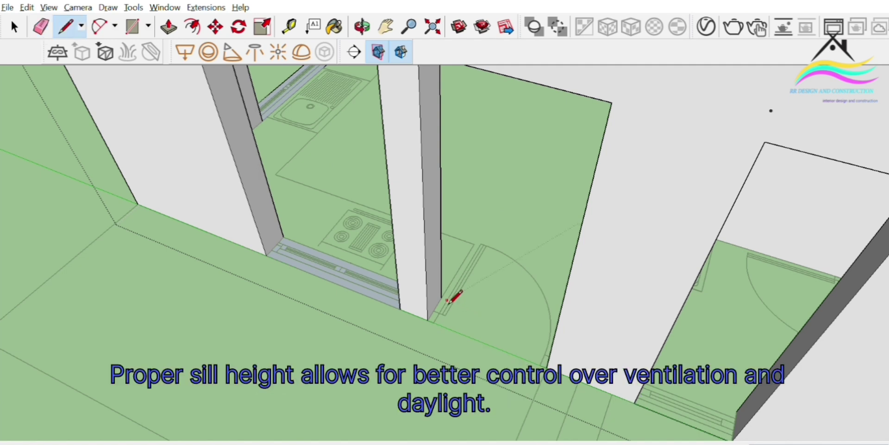
pyautogui.scroll(5, 447, 300)
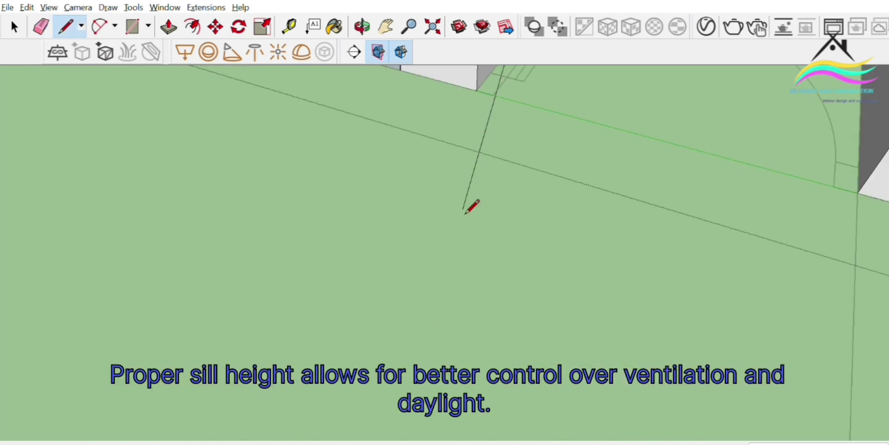
pyautogui.scroll(-10, 437, 215)
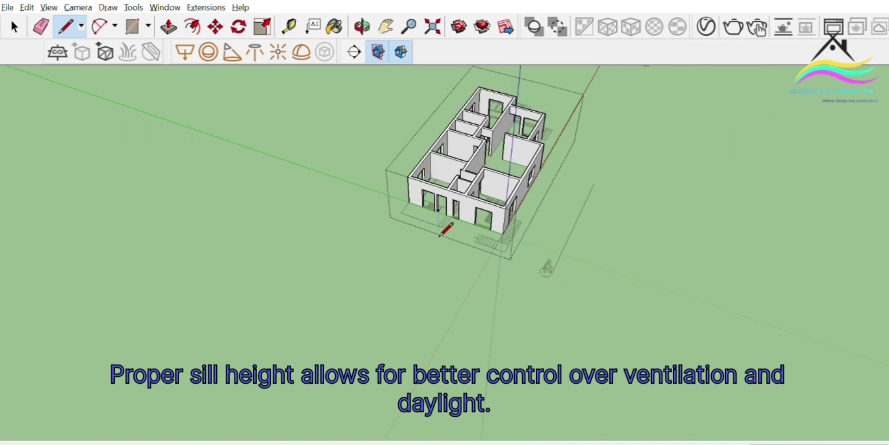
pyautogui.scroll(3, 446, 224)
pyautogui.click(14, 26)
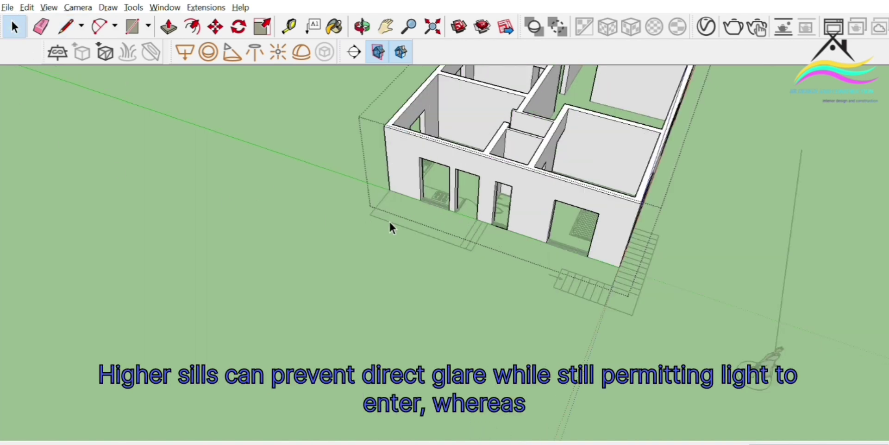
# Raise the base face of the bedroom opening beside the toilet into a sill wall with Push/Pull.
pyautogui.scroll(5, 408, 203)
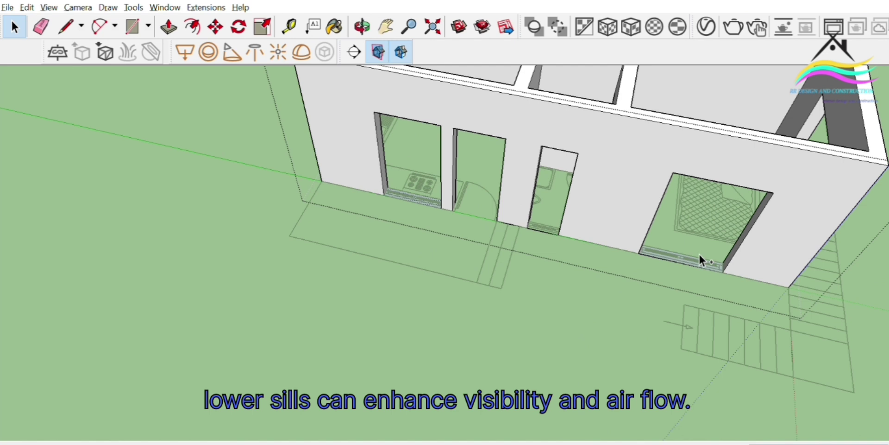
pyautogui.press('p')
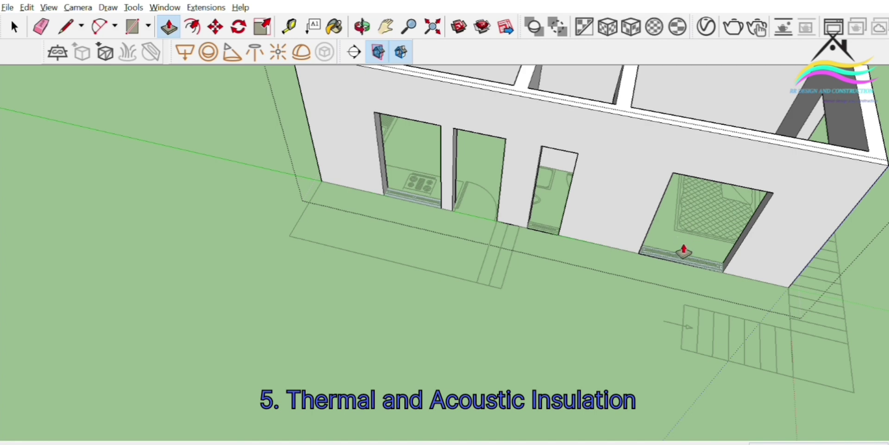
pyautogui.moveTo(681, 250); pyautogui.dragTo(419, 169, button='middle')
pyautogui.scroll(6, 550, 246)
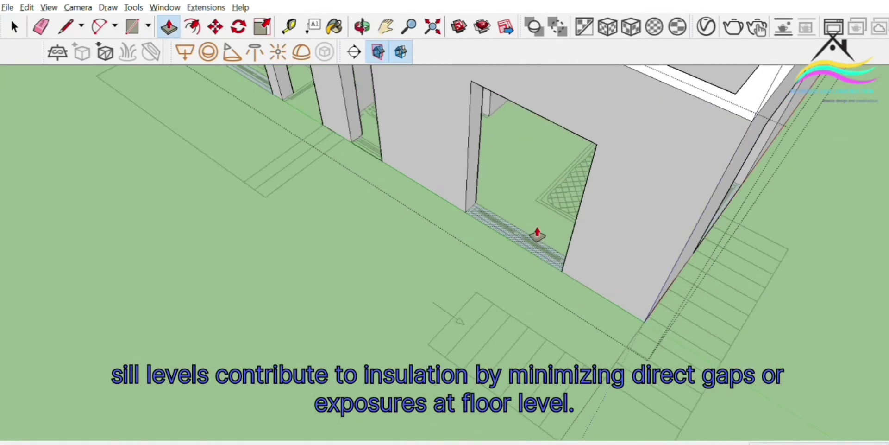
pyautogui.moveTo(532, 232)
pyautogui.mouseDown()
pyautogui.moveTo(536, 175)
pyautogui.moveTo(536, 197)
pyautogui.mouseUp()
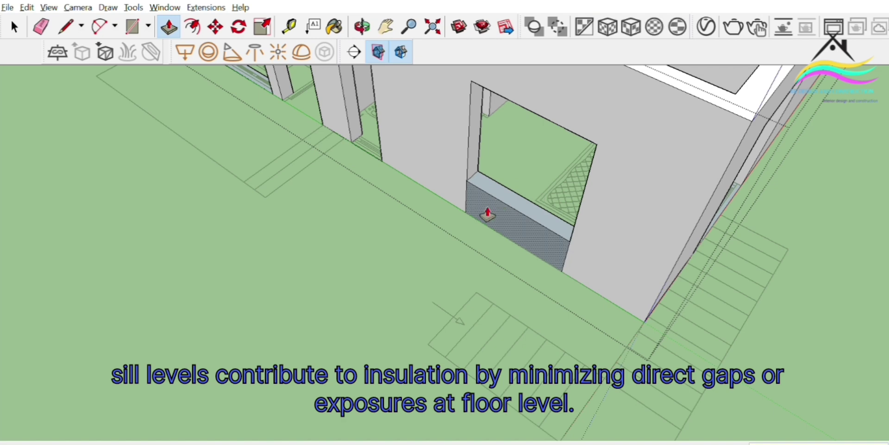
# Erase the vertical seam lines between the new bedroom sill wall and the surrounding wall, both outside and inside.
pyautogui.press('e')
pyautogui.click(469, 200)
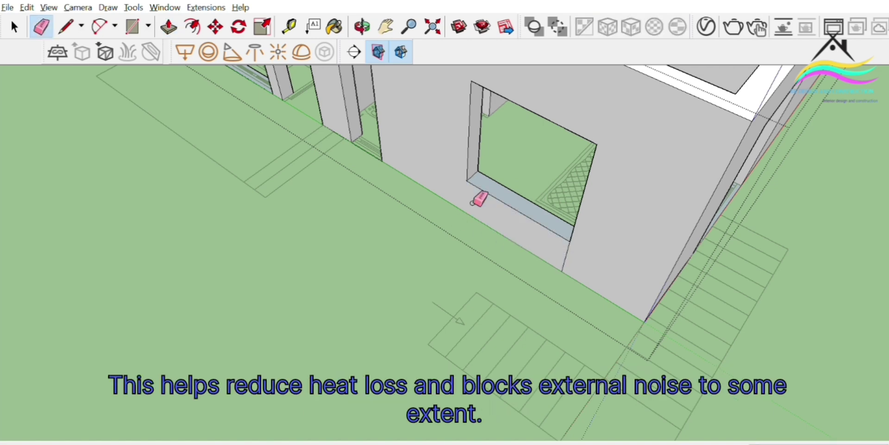
pyautogui.moveTo(573, 256); pyautogui.dragTo(577, 255)
pyautogui.moveTo(612, 246)
pyautogui.mouseDown(button='middle')
pyautogui.moveTo(182, 198)
pyautogui.moveTo(179, 157)
pyautogui.mouseUp(button='middle')
pyautogui.moveTo(301, 158); pyautogui.dragTo(483, 395, button='middle')
pyautogui.click(467, 401)
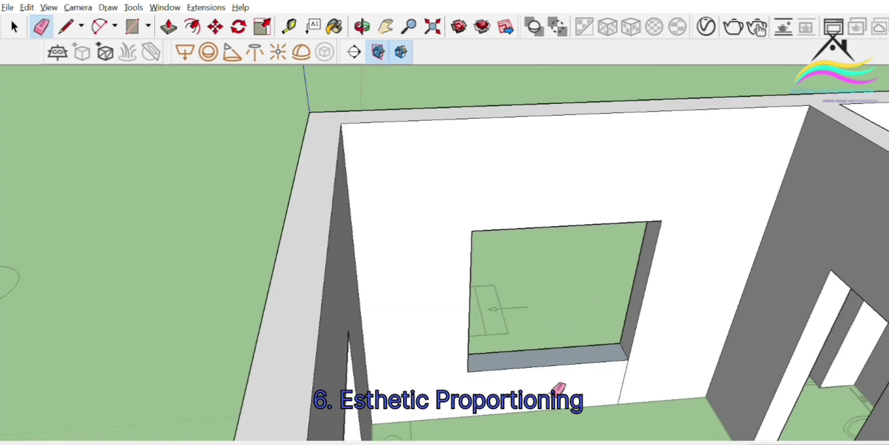
pyautogui.click(622, 388)
# Draw a line across the end of the bedroom window's sill top where it meets the jamb.
pyautogui.scroll(-1, 468, 248)
pyautogui.moveTo(565, 317); pyautogui.dragTo(472, 238)
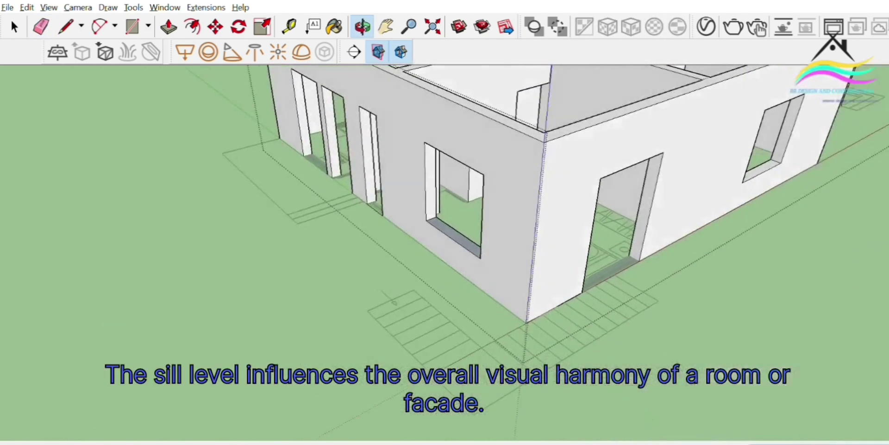
pyautogui.press('e')
pyautogui.scroll(5, 454, 206)
pyautogui.press('l')
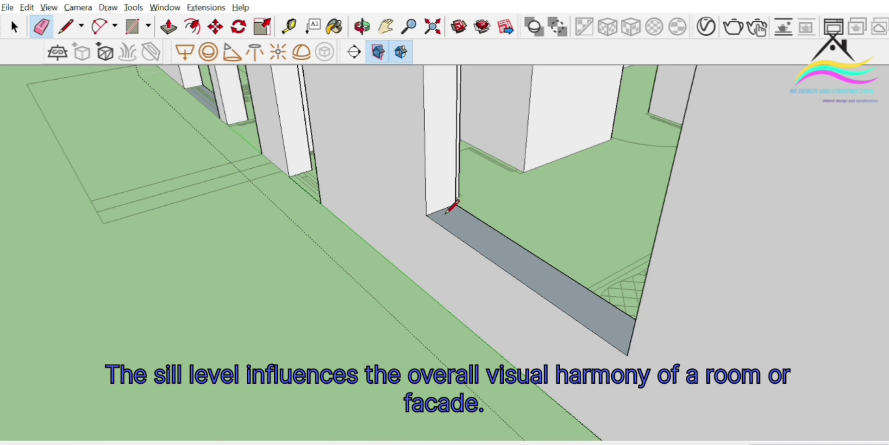
pyautogui.scroll(1, 430, 216)
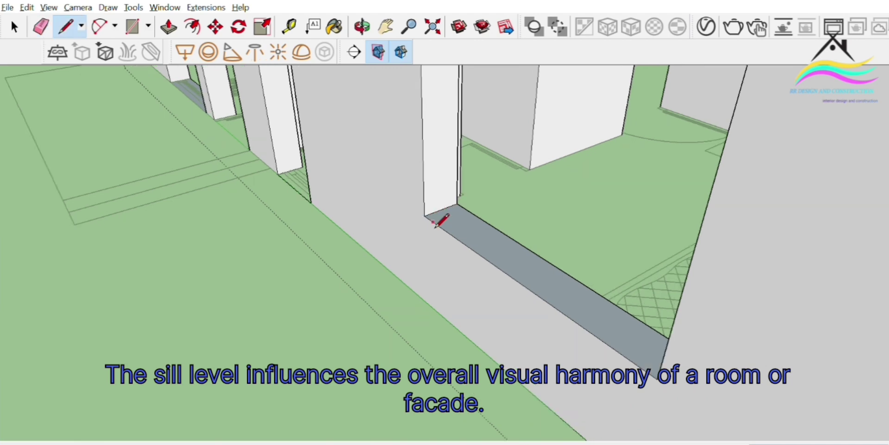
pyautogui.click(426, 215)
pyautogui.click(460, 208)
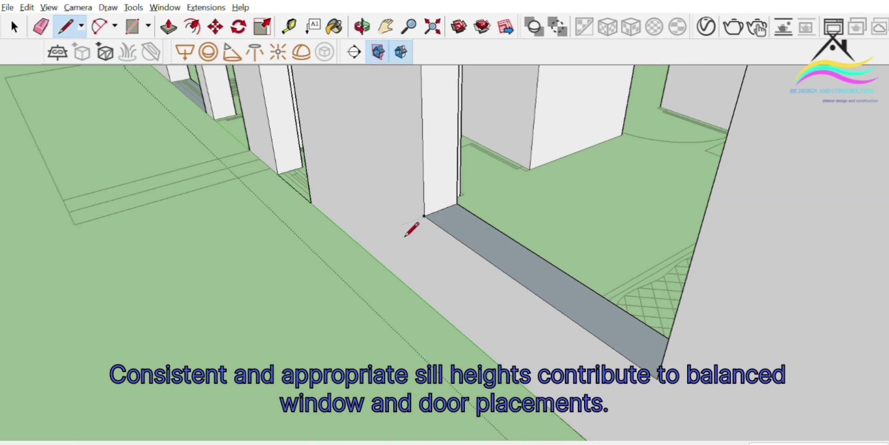
pyautogui.moveTo(406, 236); pyautogui.dragTo(680, 268, button='middle')
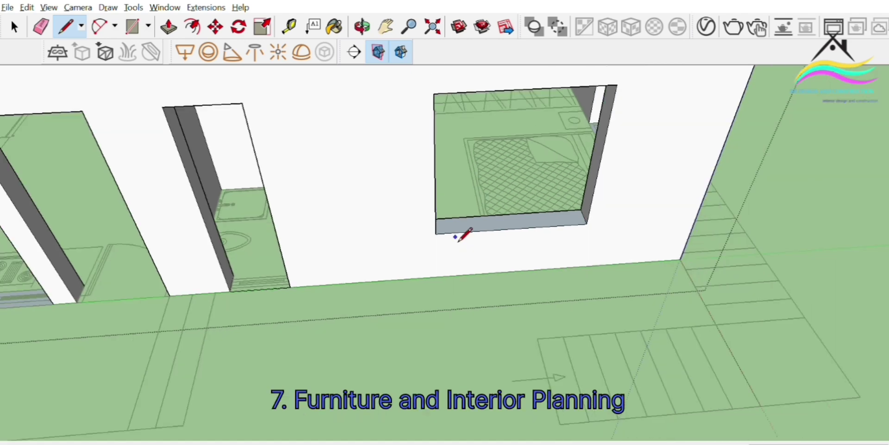
# Raise the base face of the same bedroom's other exterior opening to the sill height of the neighbouring dining window.
pyautogui.scroll(-1, 463, 235)
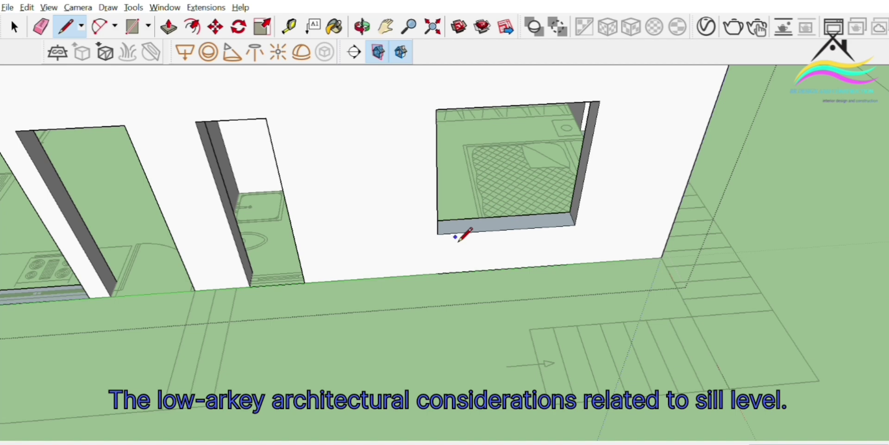
pyautogui.scroll(-10, 440, 296)
pyautogui.moveTo(419, 326); pyautogui.dragTo(158, 301, button='middle')
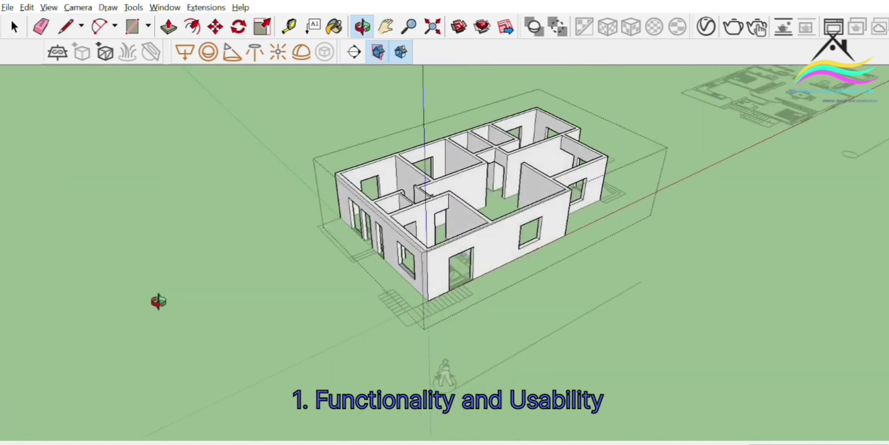
pyautogui.press('l')
pyautogui.scroll(10, 492, 311)
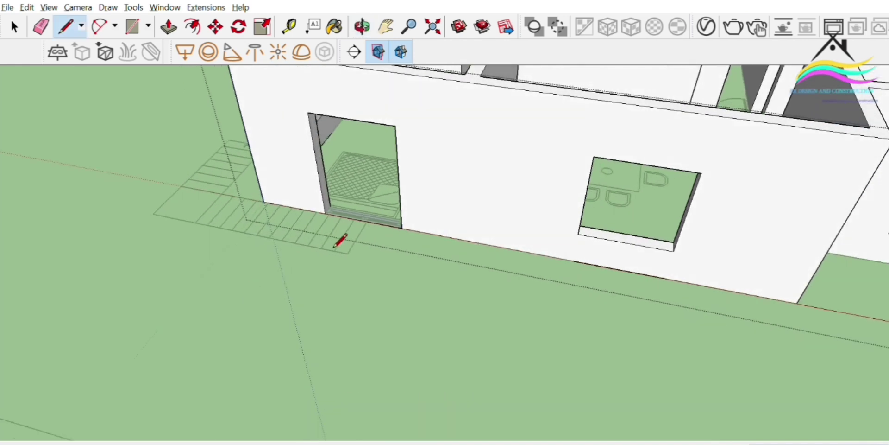
pyautogui.scroll(3, 340, 240)
pyautogui.press('space')
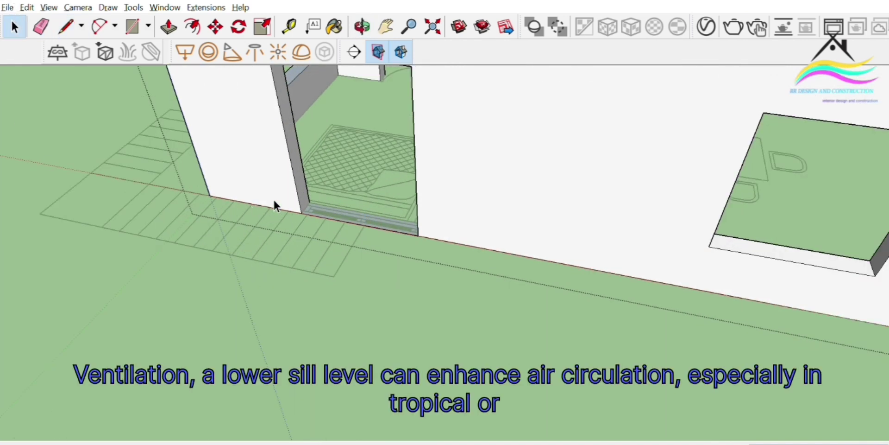
pyautogui.scroll(2, 301, 200)
pyautogui.click(418, 219)
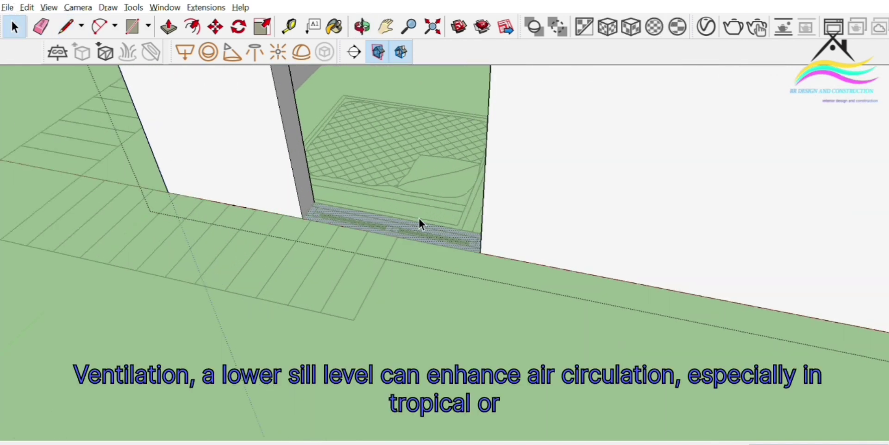
pyautogui.press('p')
pyautogui.scroll(-5, 418, 218)
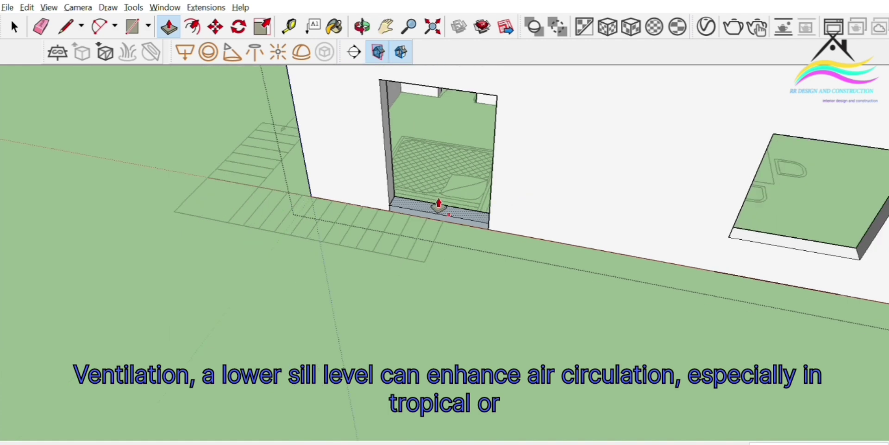
pyautogui.click(439, 206)
pyautogui.click(735, 235)
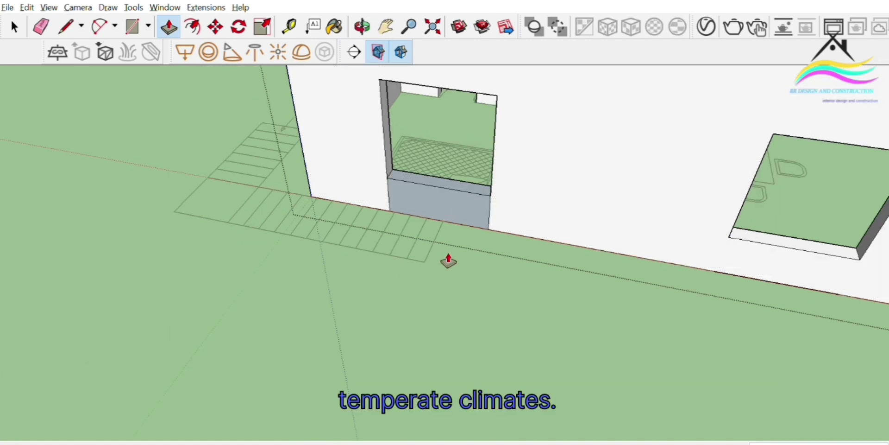
# Erase the vertical seams at both ends of this sill wall, on its outer and inner faces.
pyautogui.press('e')
pyautogui.click(392, 197)
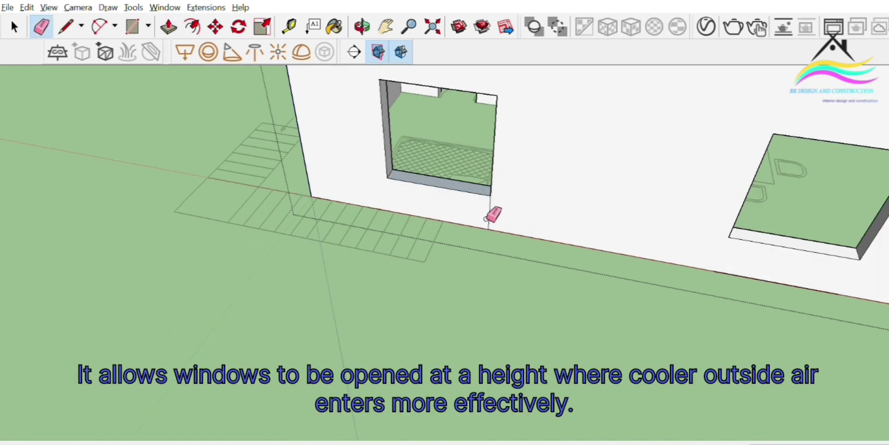
pyautogui.scroll(-2, 486, 218)
pyautogui.moveTo(480, 221)
pyautogui.mouseDown(button='middle')
pyautogui.moveTo(449, 272)
pyautogui.moveTo(284, 294)
pyautogui.moveTo(377, 256)
pyautogui.moveTo(308, 251)
pyautogui.mouseUp(button='middle')
pyautogui.scroll(4, 340, 276)
pyautogui.moveTo(325, 300); pyautogui.dragTo(361, 300)
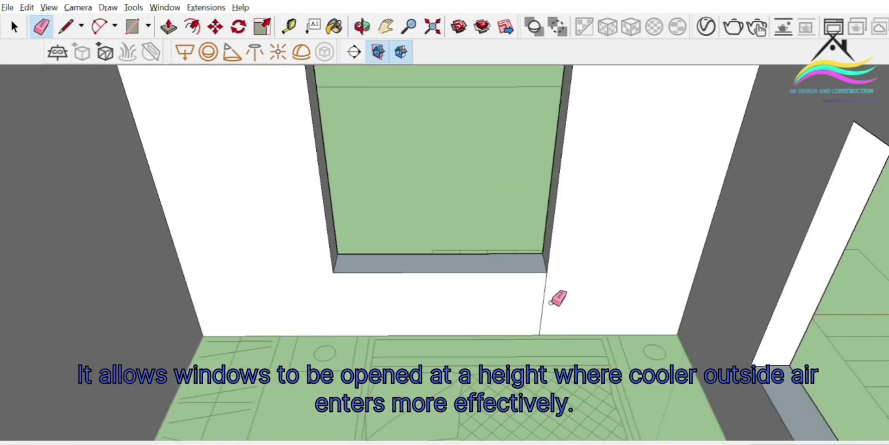
pyautogui.click(542, 301)
# Draw a rectangle over the full outer face of the narrow toilet opening.
pyautogui.scroll(-3, 471, 268)
pyautogui.moveTo(470, 268)
pyautogui.mouseDown(button='middle')
pyautogui.moveTo(415, 318)
pyautogui.moveTo(821, 346)
pyautogui.moveTo(440, 307)
pyautogui.moveTo(695, 264)
pyautogui.moveTo(468, 238)
pyautogui.mouseUp(button='middle')
pyautogui.scroll(-3, 670, 257)
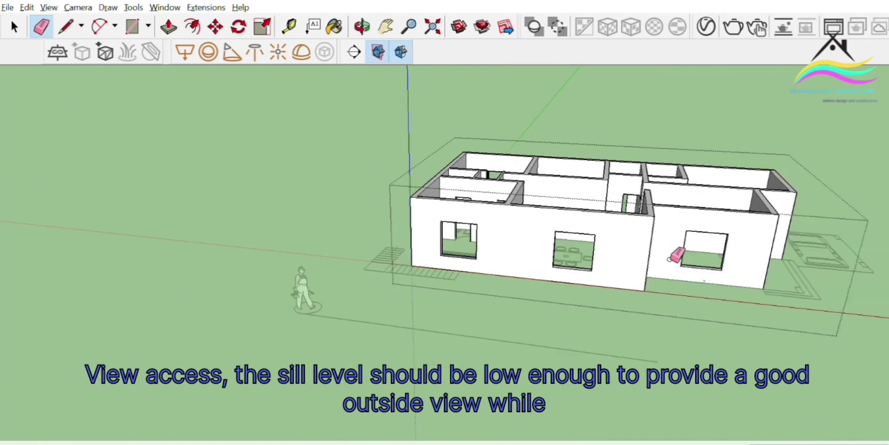
pyautogui.moveTo(676, 255)
pyautogui.mouseDown(button='middle')
pyautogui.moveTo(463, 258)
pyautogui.moveTo(816, 273)
pyautogui.moveTo(407, 264)
pyautogui.moveTo(684, 267)
pyautogui.mouseUp(button='middle')
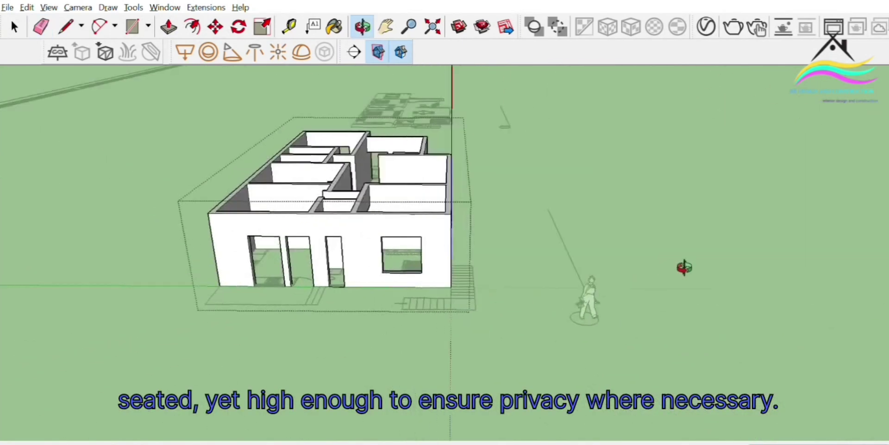
pyautogui.scroll(10, 258, 268)
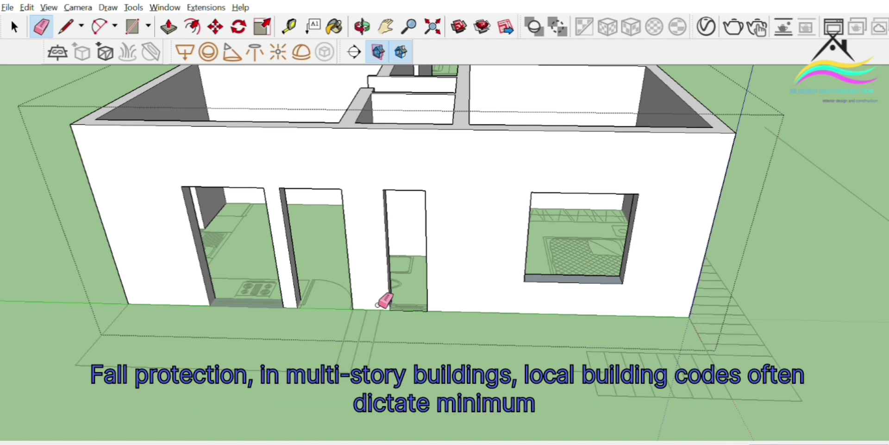
pyautogui.scroll(3, 458, 310)
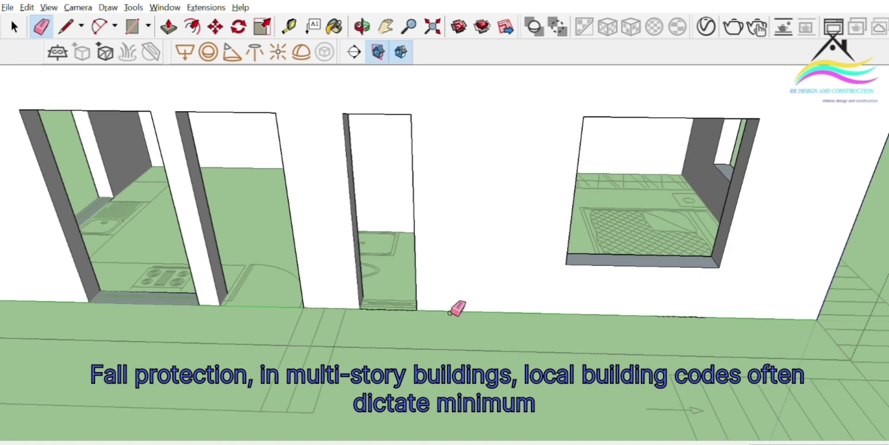
pyautogui.press('space')
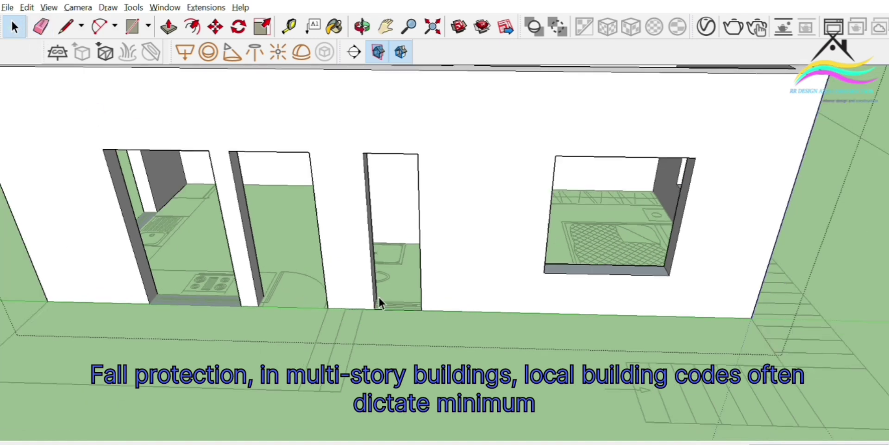
pyautogui.scroll(5, 394, 297)
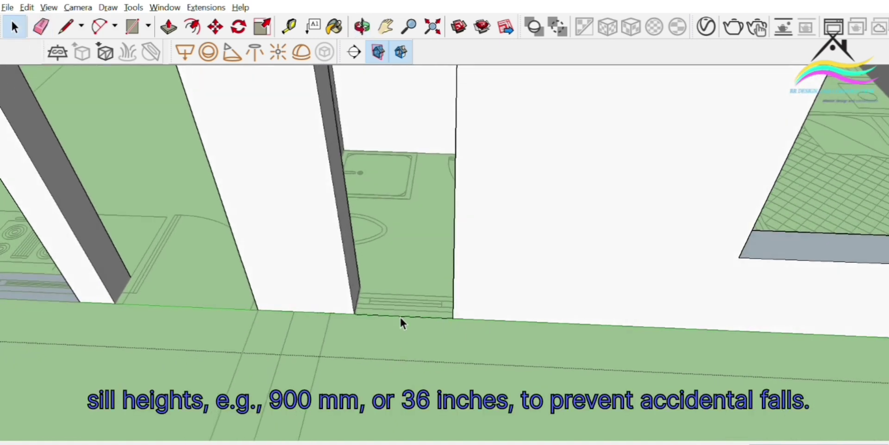
pyautogui.moveTo(377, 298)
pyautogui.mouseDown(button='middle')
pyautogui.moveTo(343, 327)
pyautogui.moveTo(334, 323)
pyautogui.mouseUp(button='middle')
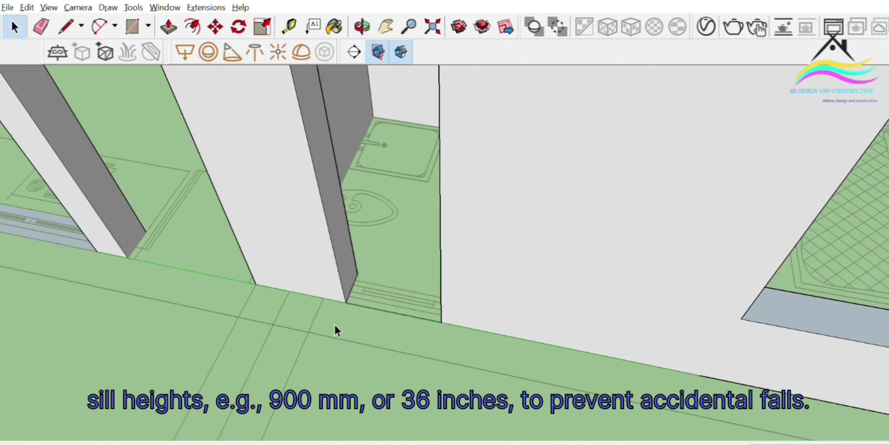
pyautogui.press('r')
pyautogui.scroll(3, 352, 310)
pyautogui.scroll(-6, 365, 282)
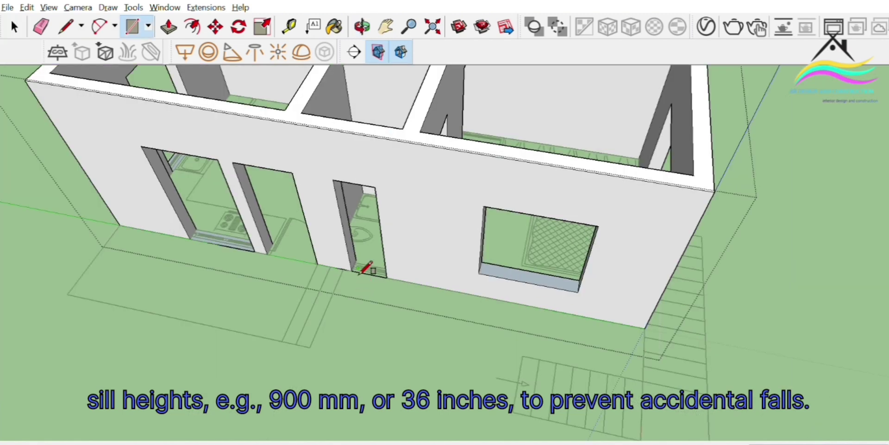
pyautogui.click(386, 277)
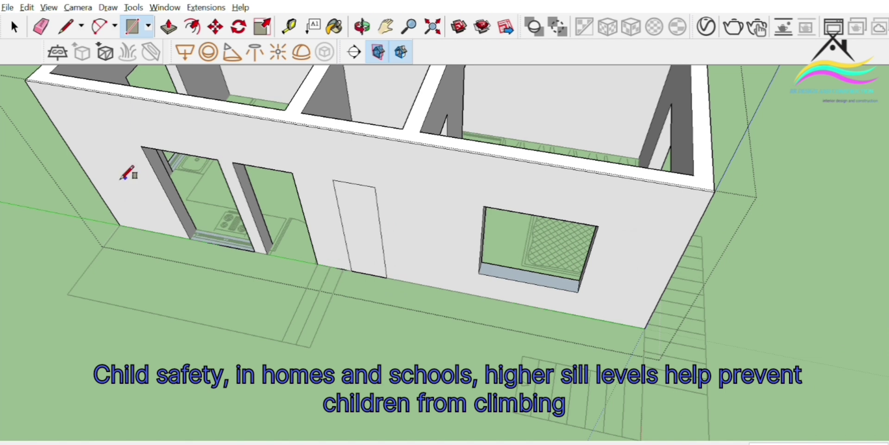
# Delete the face covering the toilet opening, keeping the base face between its jambs.
pyautogui.click(17, 19)
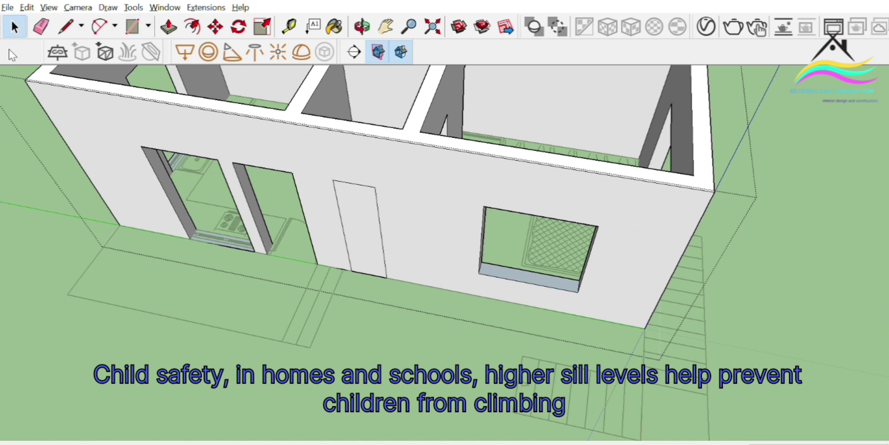
pyautogui.click(354, 207)
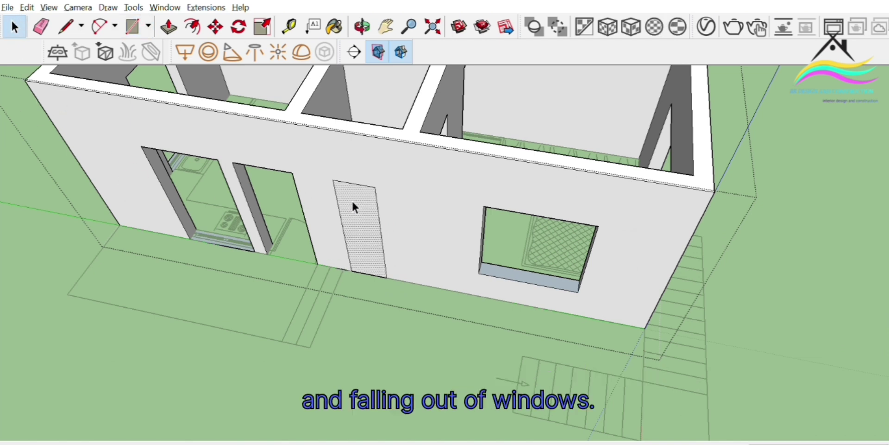
pyautogui.press('Delete')
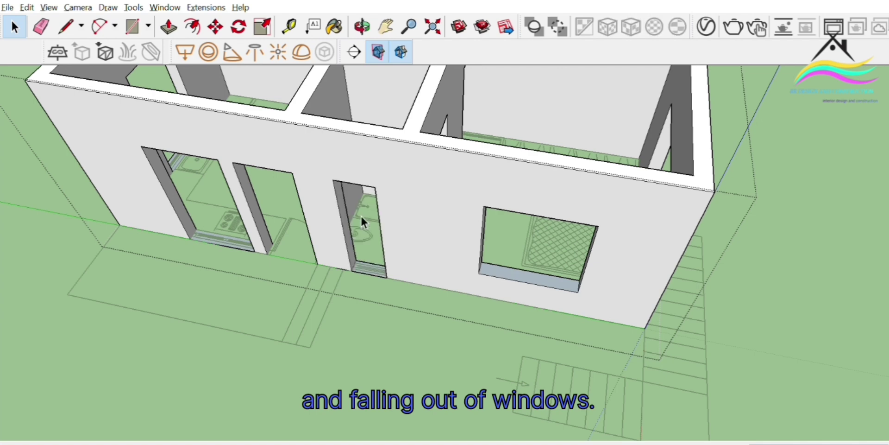
# Raise the toilet opening's base face into a high sill wall, leaving only a small window at the head.
pyautogui.moveTo(359, 265); pyautogui.dragTo(368, 295, button='middle')
pyautogui.scroll(5, 369, 298)
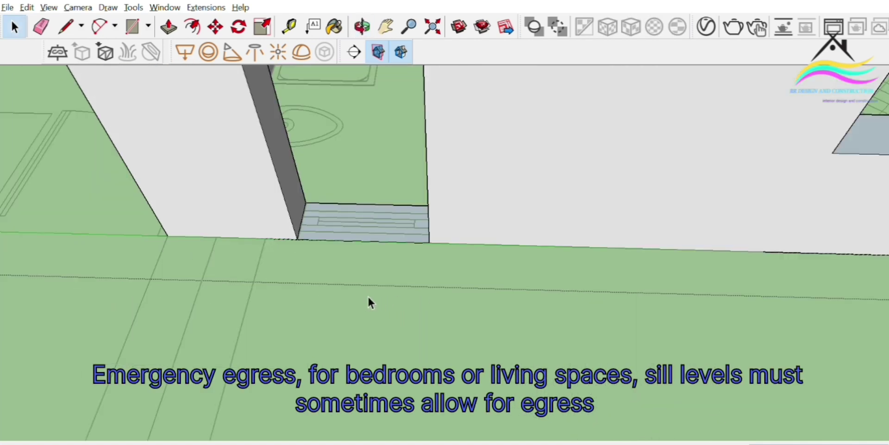
pyautogui.press('p')
pyautogui.scroll(-2, 371, 227)
pyautogui.scroll(-3, 370, 227)
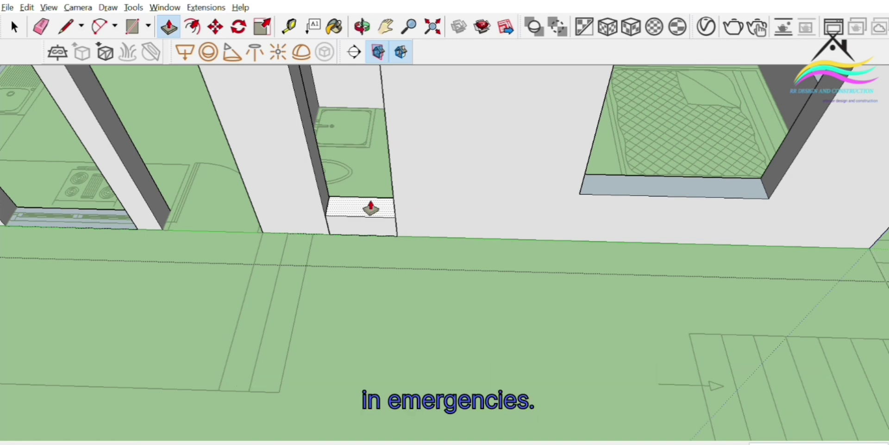
pyautogui.scroll(-3, 368, 207)
pyautogui.moveTo(367, 206); pyautogui.dragTo(418, 171, button='middle')
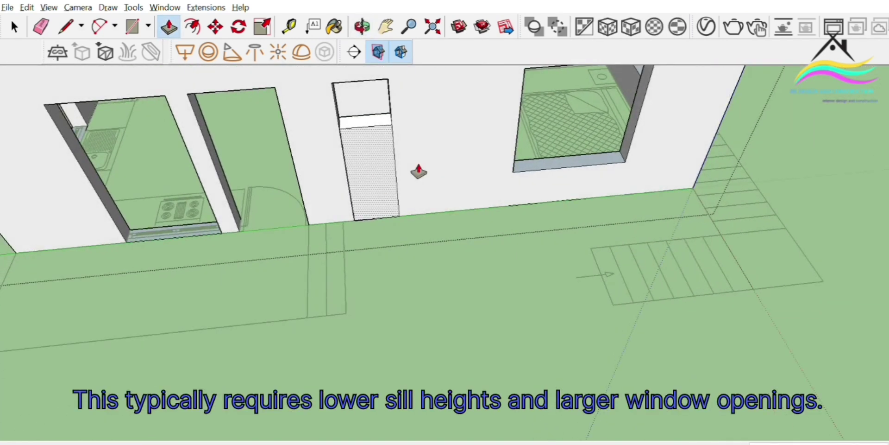
# Try to erase the vertical seam along one side of the toilet opening's high sill wall.
pyautogui.press('e')
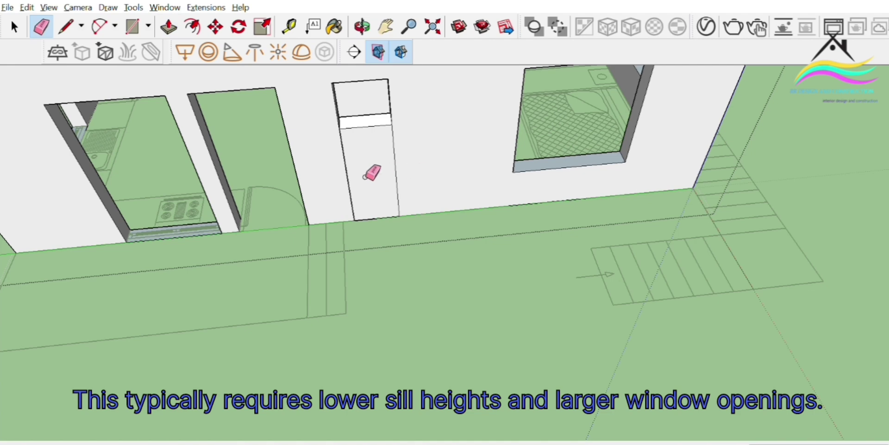
pyautogui.moveTo(337, 180); pyautogui.dragTo(366, 176)
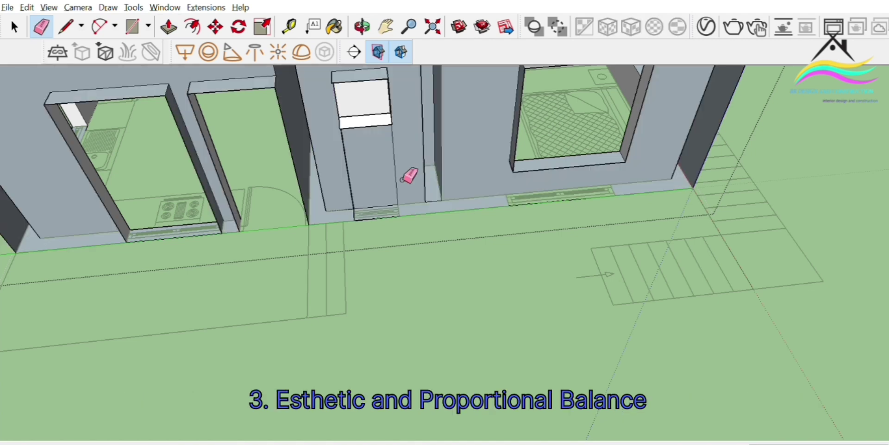
pyautogui.moveTo(411, 188)
pyautogui.mouseDown(button='middle')
pyautogui.moveTo(324, 230)
pyautogui.moveTo(390, 171)
pyautogui.moveTo(388, 111)
pyautogui.moveTo(397, 262)
pyautogui.moveTo(417, 267)
pyautogui.moveTo(428, 250)
pyautogui.mouseUp(button='middle')
# Erase the inner edge of the toilet opening's base so that the old base face is removed.
pyautogui.click(429, 249)
pyautogui.scroll(2, 372, 222)
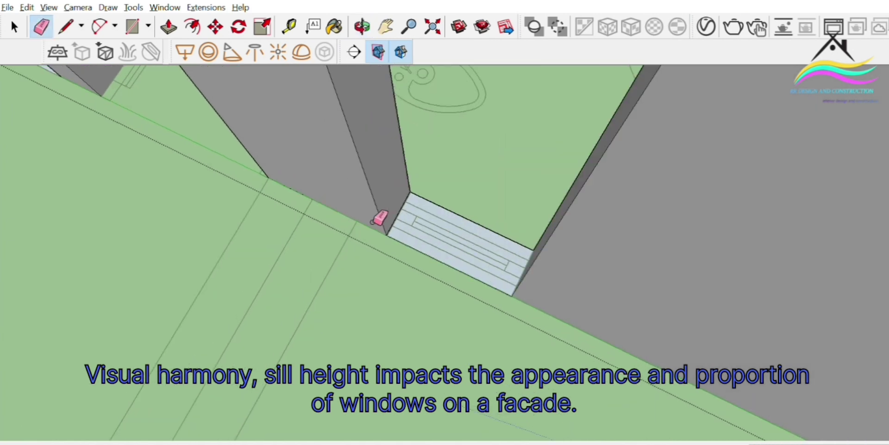
pyautogui.scroll(3, 389, 231)
pyautogui.scroll(-2, 410, 243)
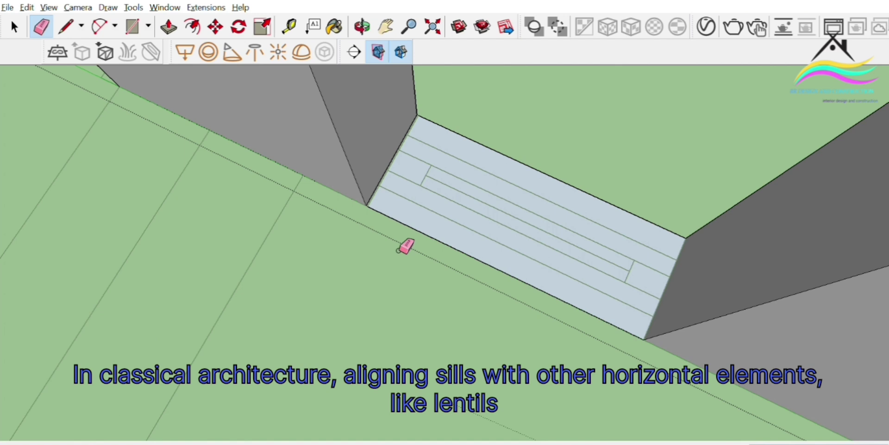
pyautogui.click(541, 172)
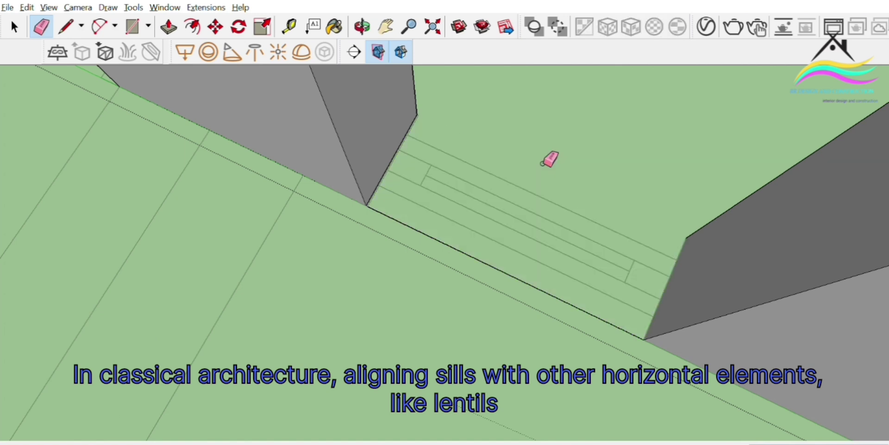
pyautogui.scroll(3, 393, 198)
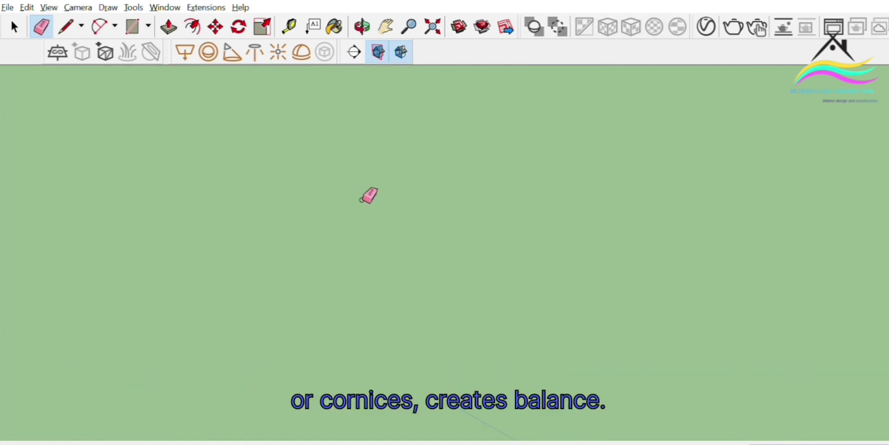
pyautogui.scroll(-3, 367, 194)
pyautogui.scroll(3, 367, 194)
pyautogui.scroll(-2, 364, 192)
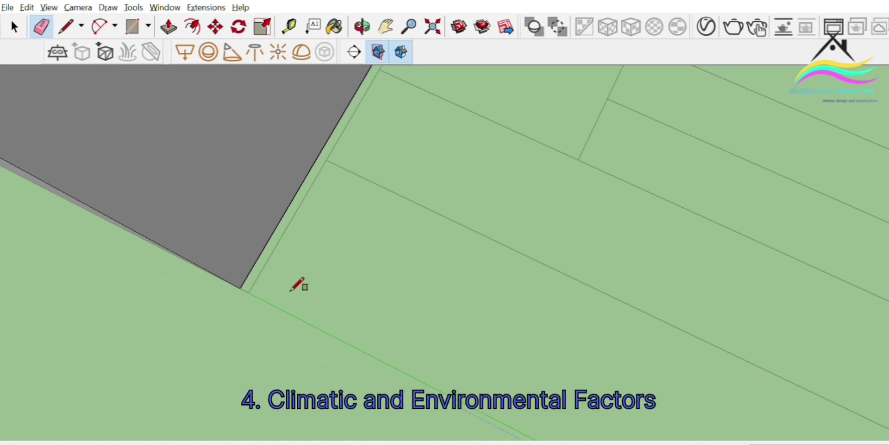
pyautogui.press('r')
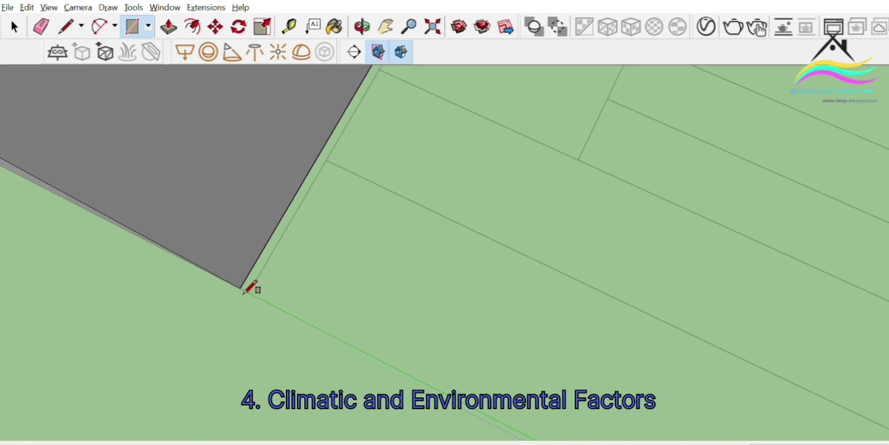
pyautogui.click(243, 292)
pyautogui.scroll(-4, 289, 332)
pyautogui.scroll(-5, 341, 307)
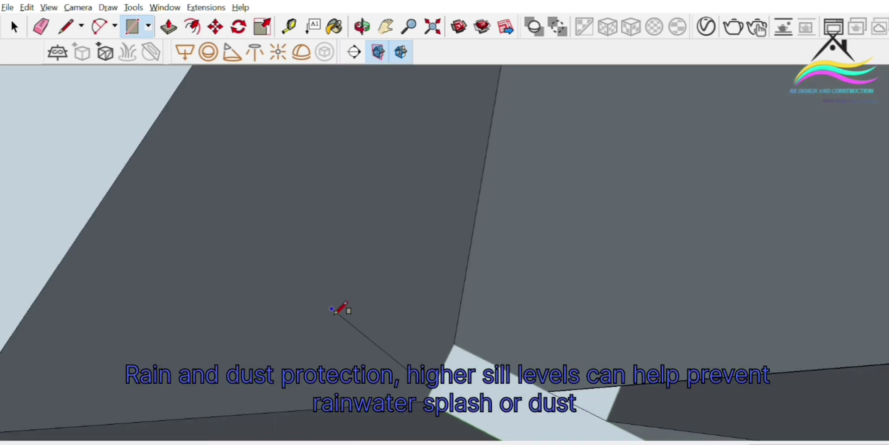
pyautogui.scroll(-7, 349, 305)
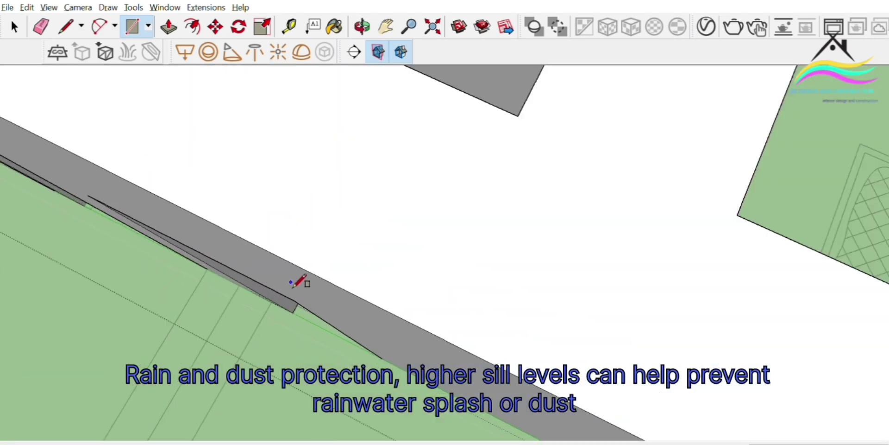
pyautogui.moveTo(294, 286); pyautogui.dragTo(402, 147, button='middle')
pyautogui.scroll(-6, 402, 146)
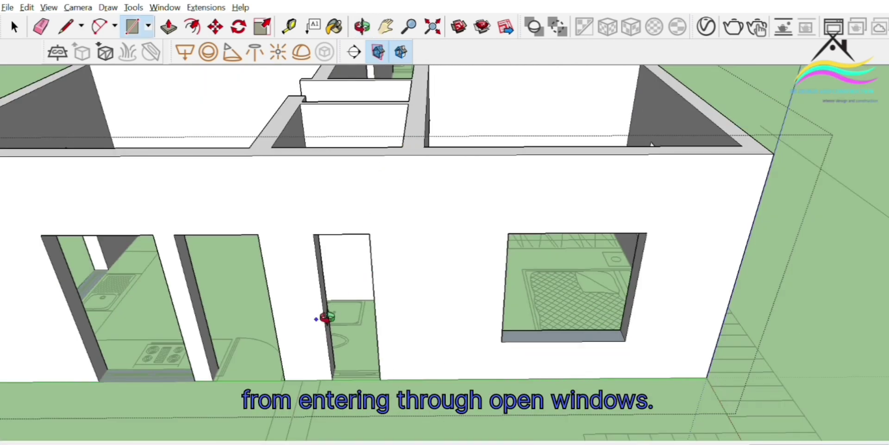
# Redraw a rectangle over the full outer face of the toilet opening, starting exactly at the jamb's lower outer corner.
pyautogui.moveTo(321, 318)
pyautogui.mouseDown(button='middle')
pyautogui.moveTo(322, 373)
pyautogui.moveTo(433, 380)
pyautogui.moveTo(441, 391)
pyautogui.mouseUp(button='middle')
pyautogui.scroll(6, 417, 359)
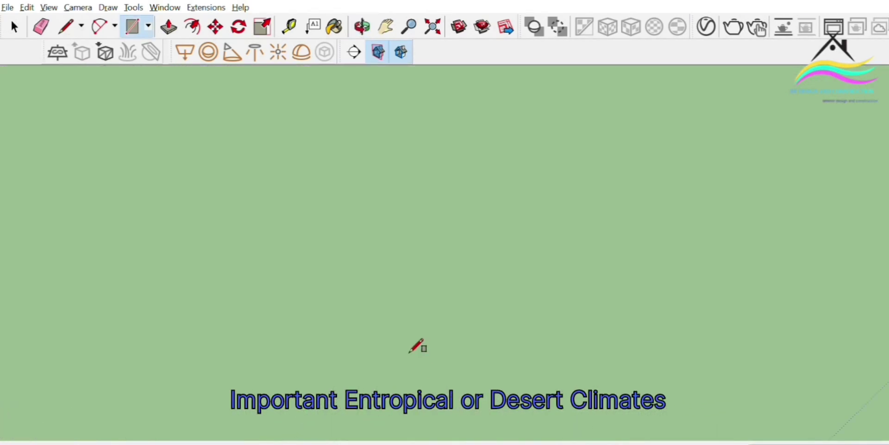
pyautogui.scroll(-6, 411, 320)
pyautogui.scroll(4, 376, 327)
pyautogui.scroll(6, 401, 343)
pyautogui.scroll(-6, 404, 332)
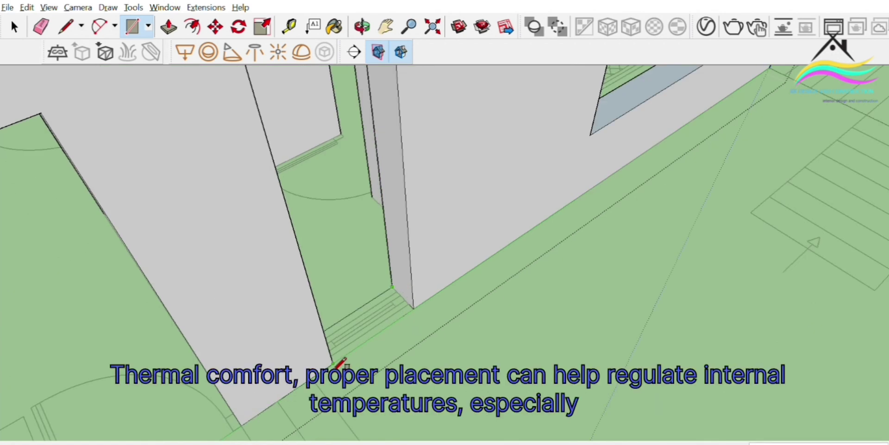
pyautogui.moveTo(334, 368); pyautogui.dragTo(248, 377, button='middle')
pyautogui.scroll(6, 254, 339)
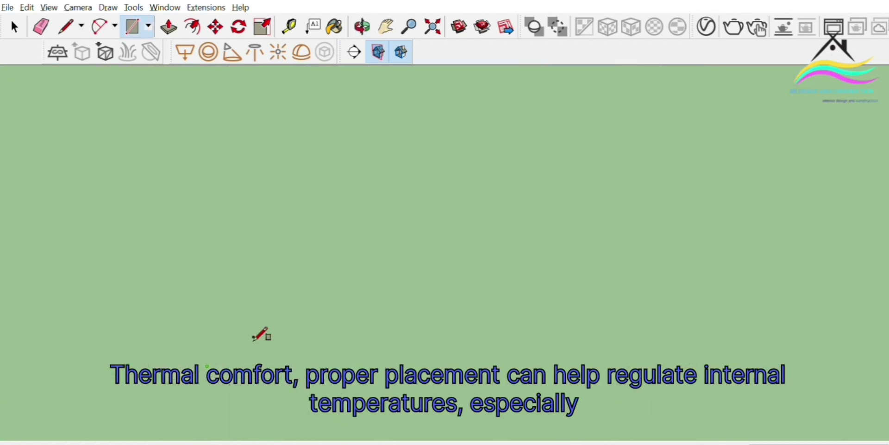
pyautogui.scroll(-2, 254, 339)
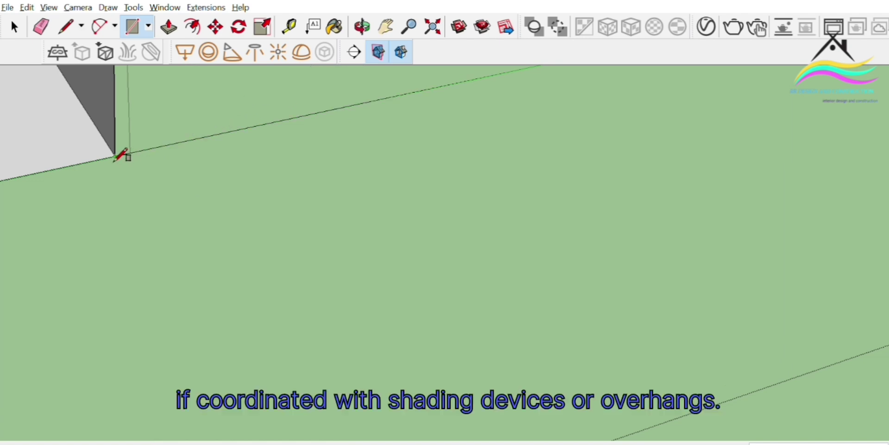
pyautogui.click(116, 159)
pyautogui.scroll(-7, 234, 343)
pyautogui.scroll(-3, 235, 343)
pyautogui.scroll(5, 235, 343)
# Delete the outer and inner faces covering the toilet opening, keeping the base face between its jambs.
pyautogui.moveTo(235, 342); pyautogui.dragTo(241, 307, button='middle')
pyautogui.click(12, 19)
pyautogui.click(225, 273)
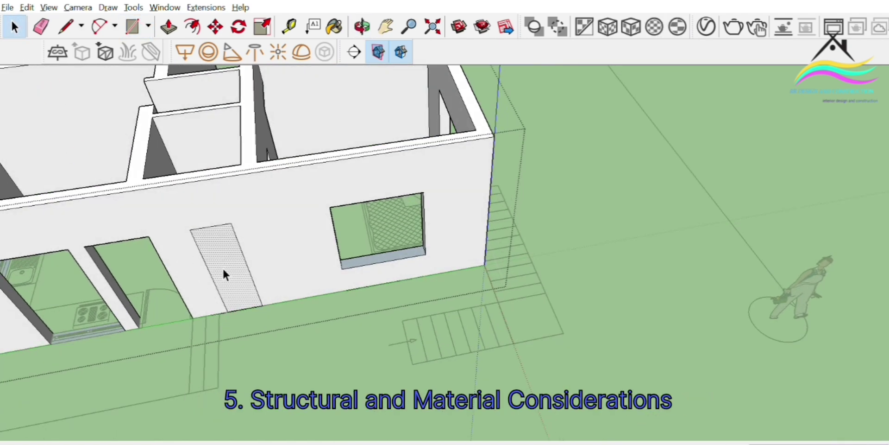
pyautogui.press('Delete')
pyautogui.scroll(1, 233, 283)
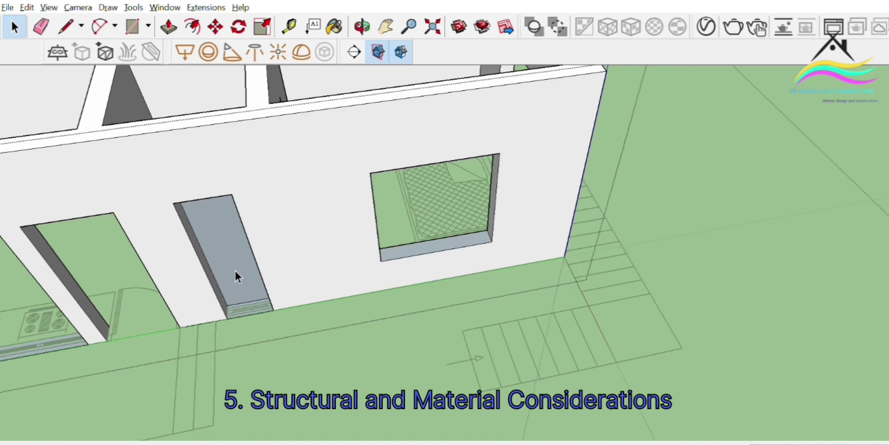
pyautogui.click(234, 269)
pyautogui.press('Delete')
# Raise the toilet opening's base face again into a high sill wall, leaving a small window at the head.
pyautogui.scroll(1, 235, 299)
pyautogui.press('p')
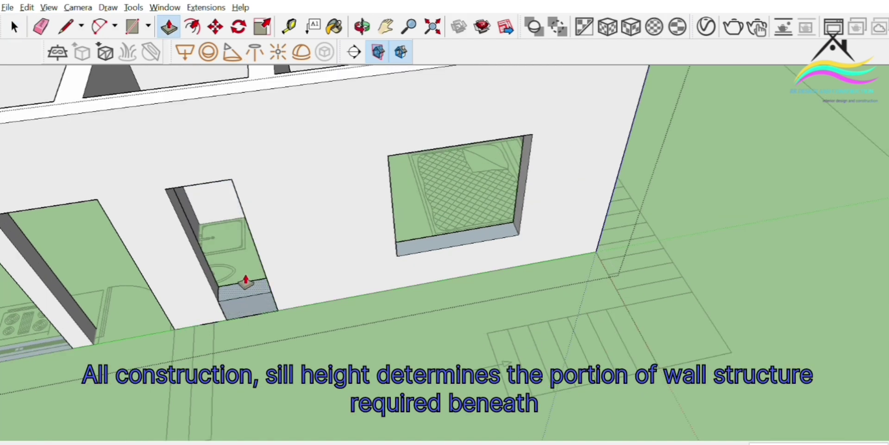
pyautogui.press('Return')
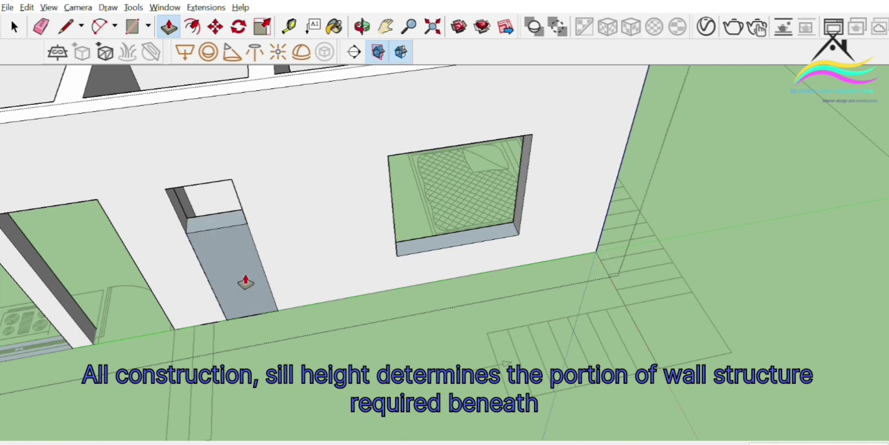
# Erase the vertical seams on both sides of the toilet sill wall's outer face.
pyautogui.press('e')
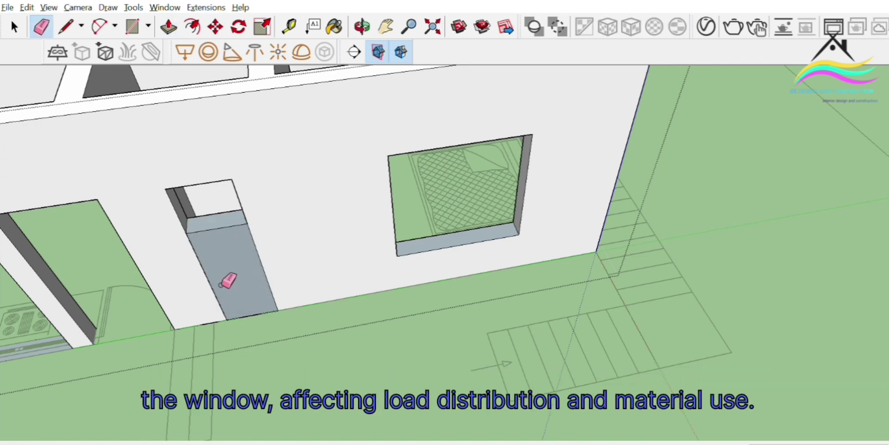
pyautogui.click(209, 285)
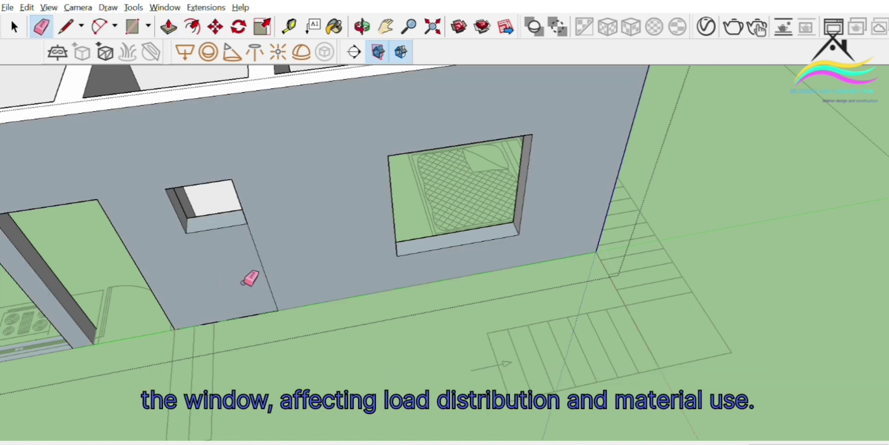
pyautogui.moveTo(252, 278); pyautogui.dragTo(417, 122, button='middle')
pyautogui.click(289, 214)
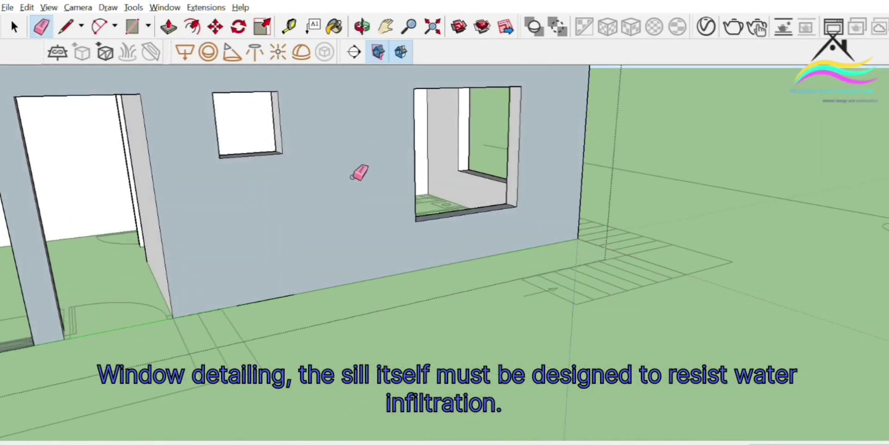
pyautogui.moveTo(351, 177)
pyautogui.mouseDown(button='middle')
pyautogui.moveTo(327, 267)
pyautogui.moveTo(224, 281)
pyautogui.mouseUp(button='middle')
pyautogui.scroll(-2, 369, 280)
pyautogui.scroll(-2, 368, 280)
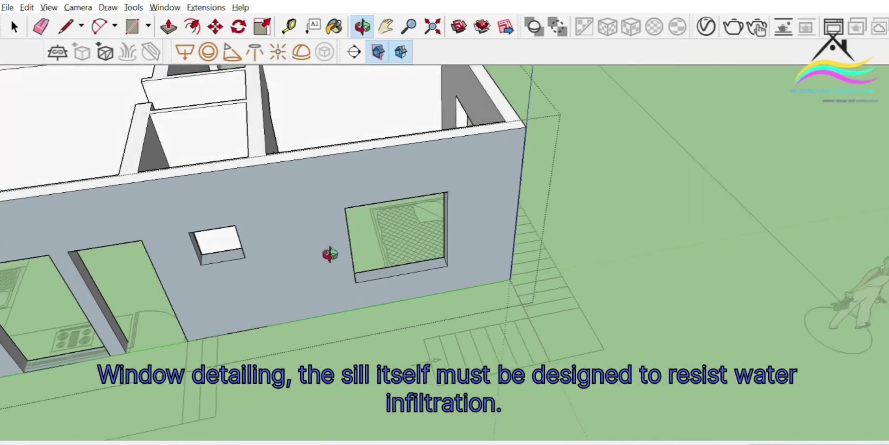
# Paint the blue-grey outer wall face with the white Lisanne_Caulk material from the model's own materials.
pyautogui.moveTo(329, 252); pyautogui.dragTo(162, 230, button='middle')
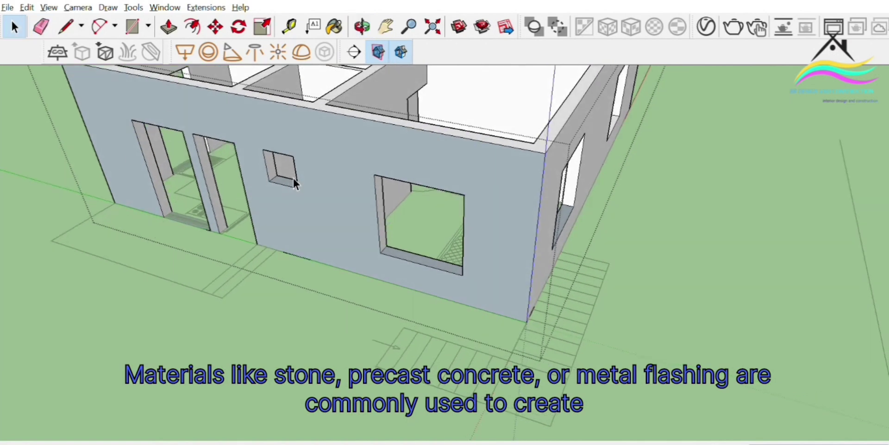
pyautogui.scroll(-2, 294, 179)
pyautogui.moveTo(464, 202); pyautogui.dragTo(369, 166, button='middle')
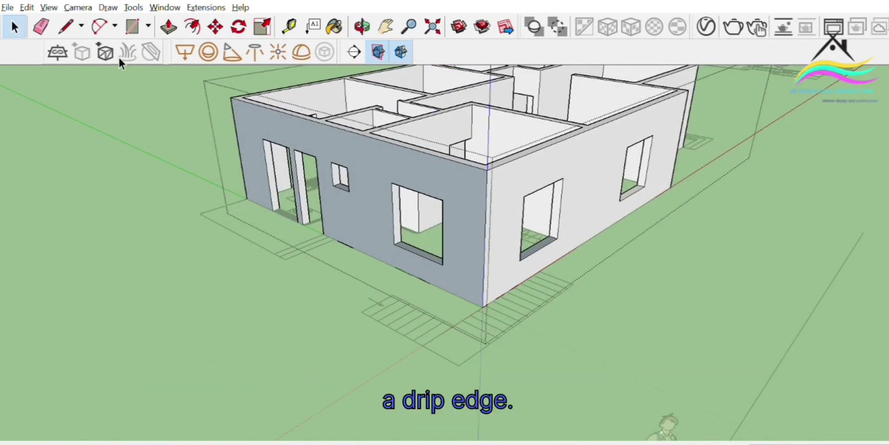
pyautogui.click(335, 25)
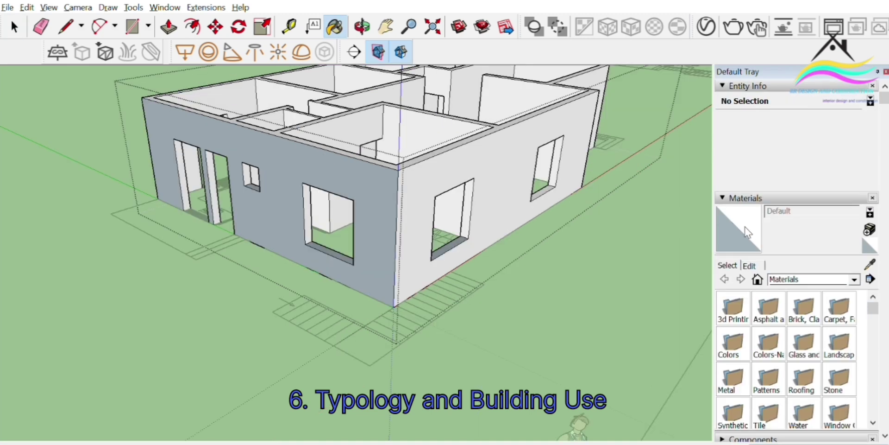
pyautogui.click(739, 308)
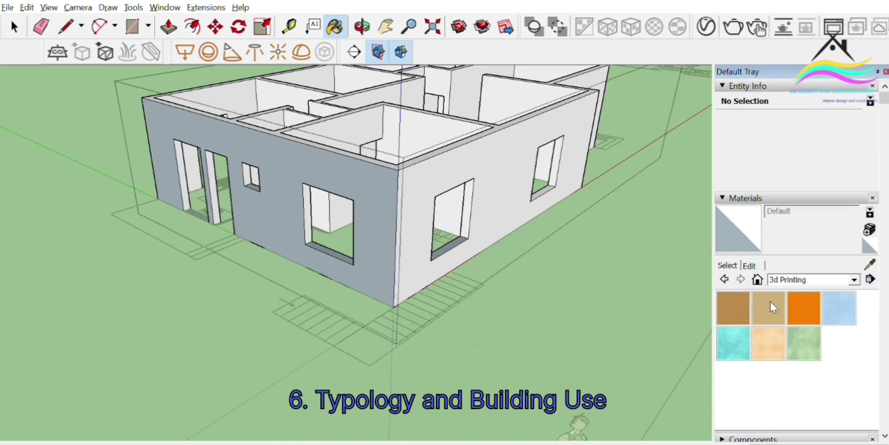
pyautogui.click(758, 279)
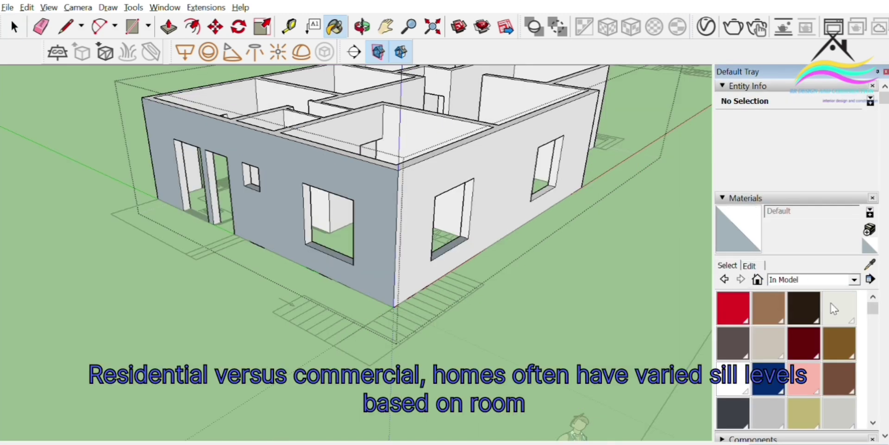
pyautogui.click(728, 367)
pyautogui.click(385, 252)
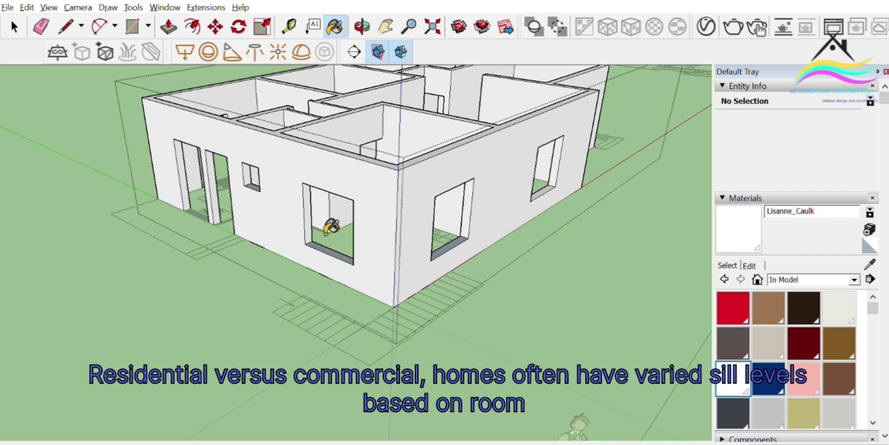
# Paint the unpainted sill surfaces of this wall's large window, toilet window and kitchen opening with Lisanne_Caulk.
pyautogui.scroll(3, 331, 229)
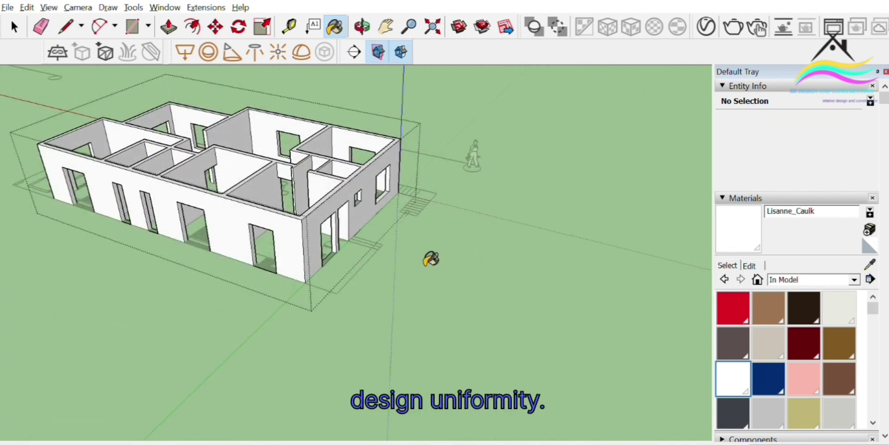
pyautogui.moveTo(431, 259)
pyautogui.mouseDown(button='middle')
pyautogui.moveTo(439, 356)
pyautogui.moveTo(445, 324)
pyautogui.moveTo(512, 213)
pyautogui.moveTo(509, 285)
pyautogui.moveTo(153, 383)
pyautogui.mouseUp(button='middle')
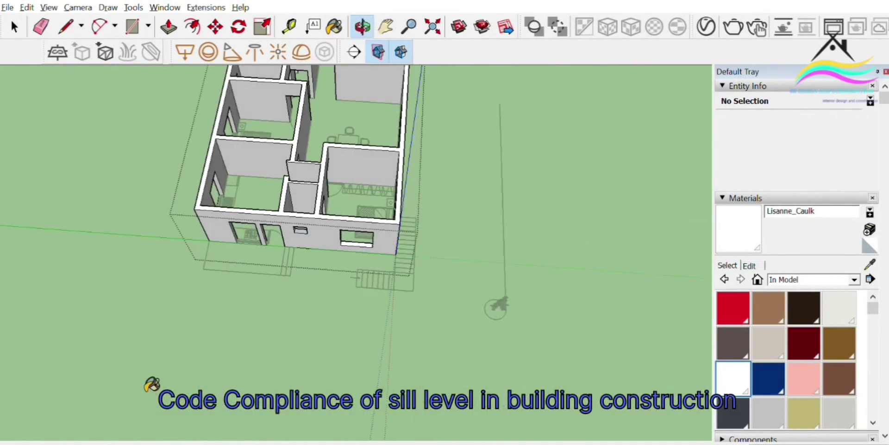
pyautogui.scroll(6, 300, 235)
pyautogui.scroll(-3, 324, 219)
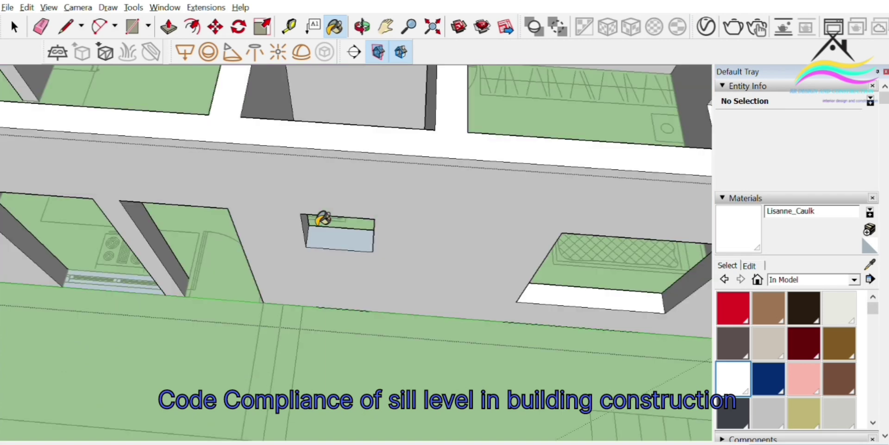
pyautogui.moveTo(485, 246); pyautogui.dragTo(477, 210, button='middle')
pyautogui.scroll(4, 103, 283)
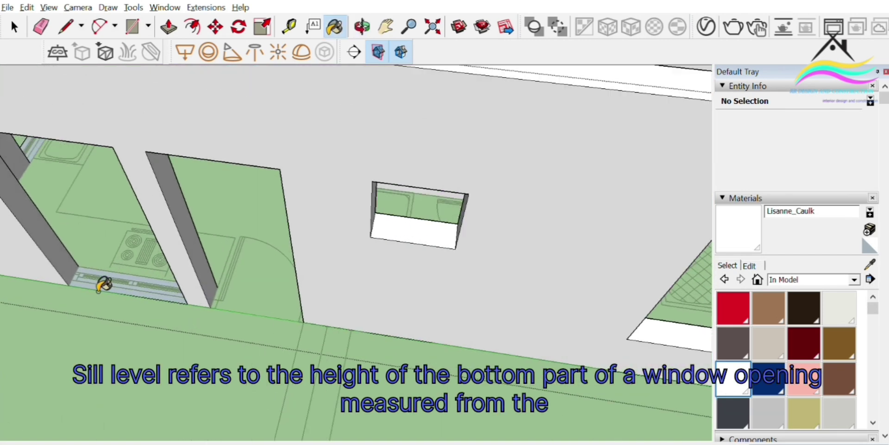
pyautogui.scroll(-3, 377, 286)
pyautogui.moveTo(384, 293)
pyautogui.mouseDown(button='middle')
pyautogui.moveTo(399, 264)
pyautogui.moveTo(367, 263)
pyautogui.mouseUp(button='middle')
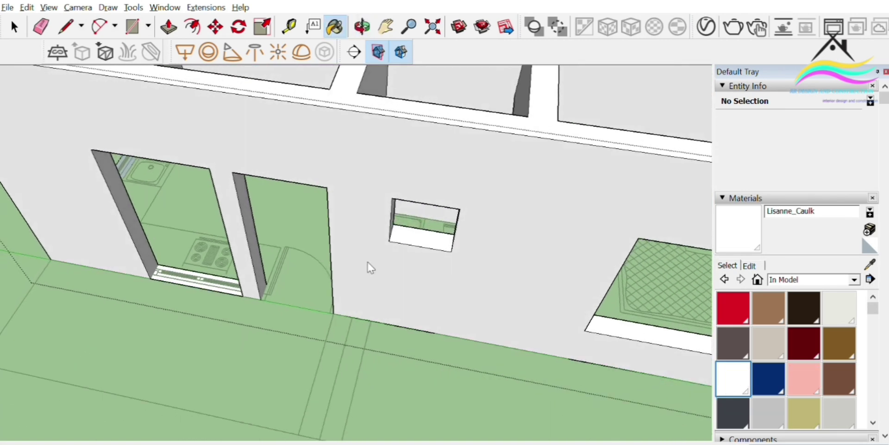
# Raise the kitchen opening's base beside the door into a sill wall and erase the two vertical seams on its outer face.
pyautogui.press('p')
pyautogui.click(222, 280)
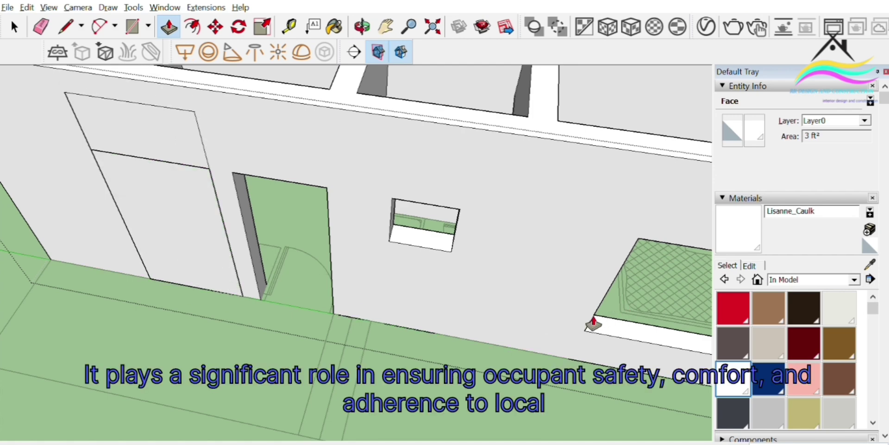
pyautogui.moveTo(594, 306); pyautogui.dragTo(562, 223, button='middle')
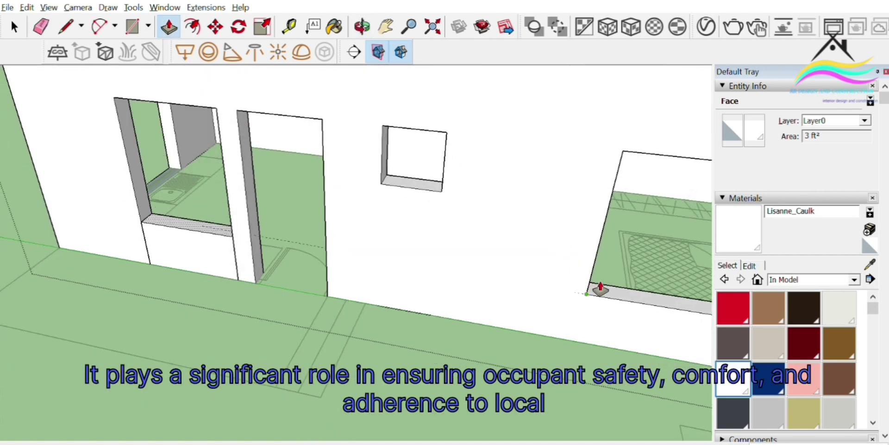
pyautogui.moveTo(361, 299); pyautogui.dragTo(332, 279, button='middle')
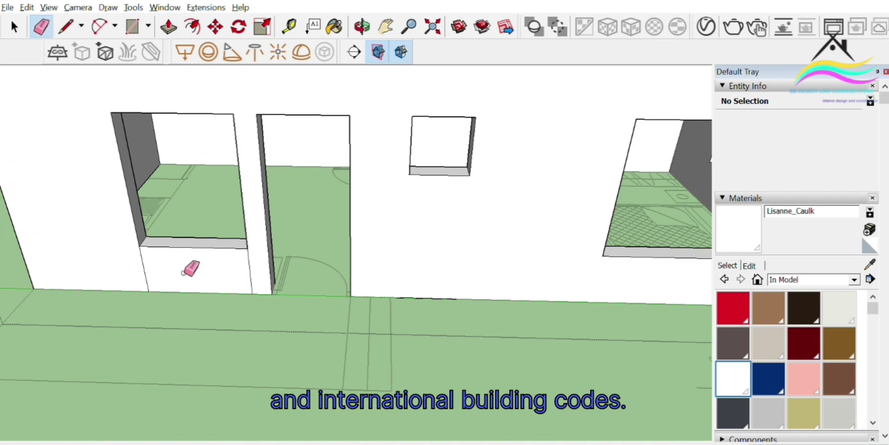
pyautogui.moveTo(183, 272); pyautogui.dragTo(260, 267)
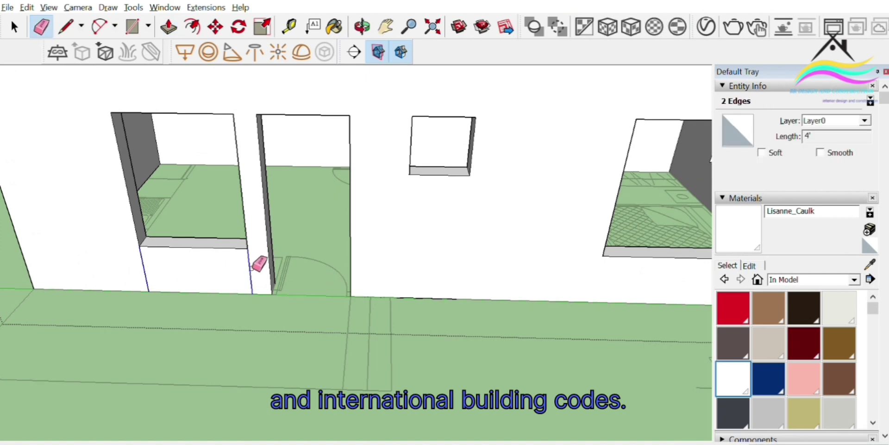
# Erase the vertical seams on the inner faces of the toilet and stove-side kitchen sill walls.
pyautogui.scroll(-10, 259, 263)
pyautogui.moveTo(292, 312)
pyautogui.mouseDown(button='middle')
pyautogui.moveTo(149, 282)
pyautogui.moveTo(92, 253)
pyautogui.moveTo(259, 213)
pyautogui.mouseUp(button='middle')
pyautogui.scroll(10, 407, 123)
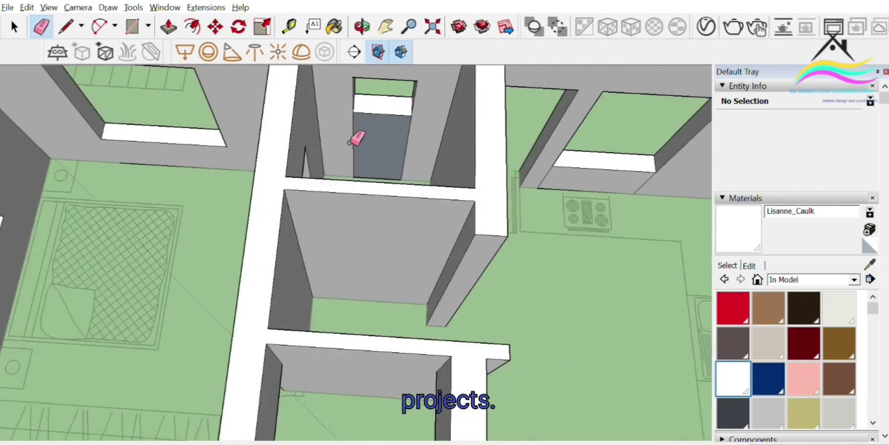
pyautogui.moveTo(364, 142); pyautogui.dragTo(417, 143)
pyautogui.scroll(-4, 255, 169)
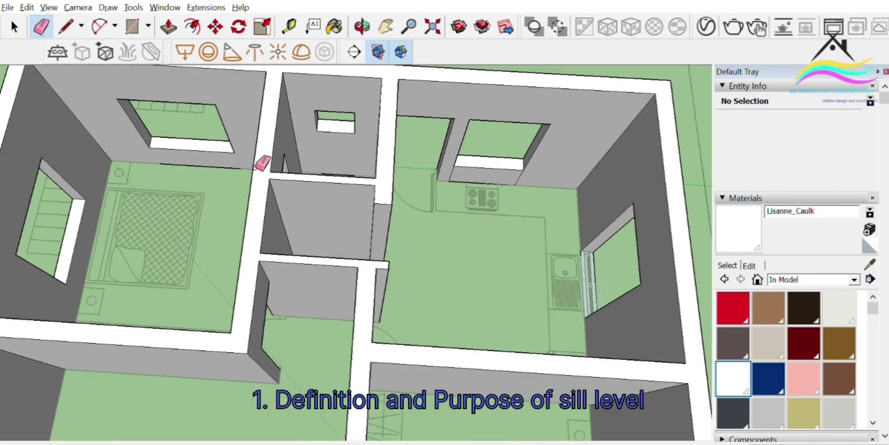
pyautogui.scroll(4, 446, 178)
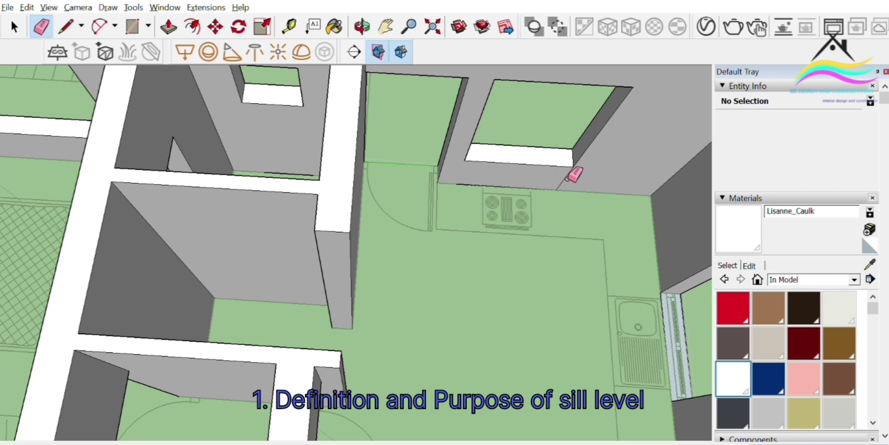
pyautogui.scroll(-6, 424, 190)
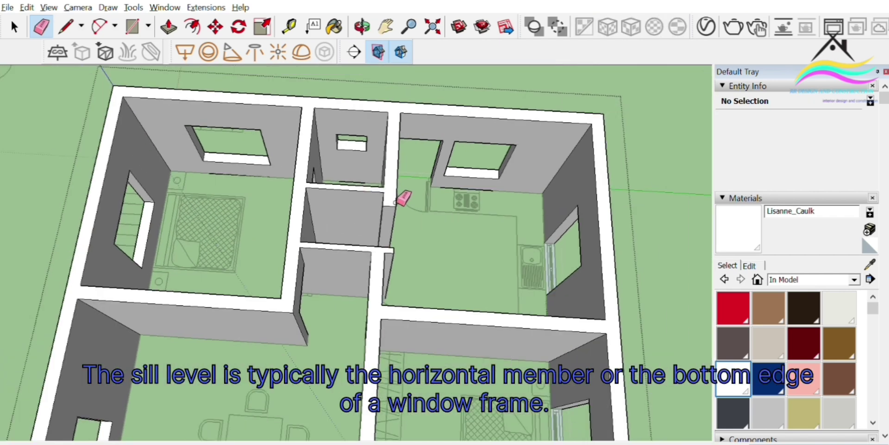
# Raise the base of the opening behind the kitchen sink to the sill height of the stove-side window.
pyautogui.moveTo(398, 201); pyautogui.dragTo(591, 199, button='middle')
pyautogui.scroll(6, 528, 179)
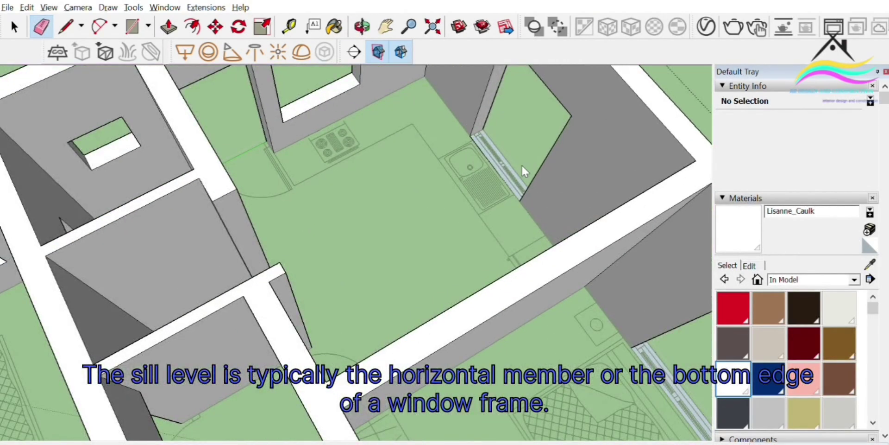
pyautogui.press('p')
pyautogui.scroll(3, 522, 171)
pyautogui.click(530, 156)
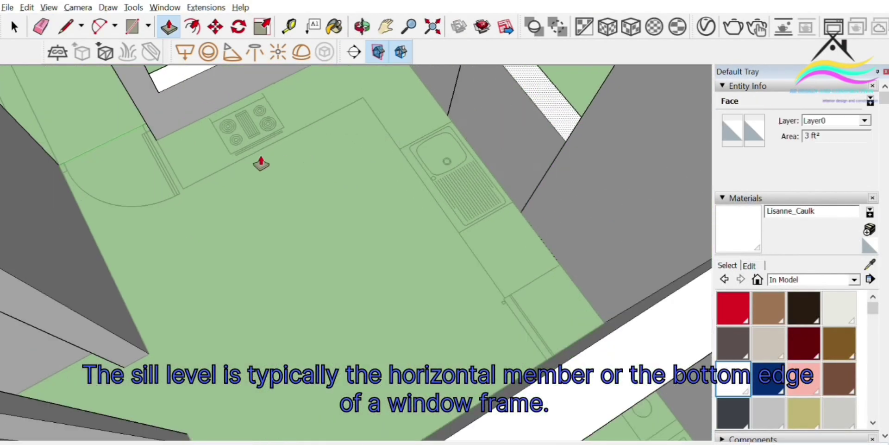
pyautogui.click(163, 92)
# Raise the top face of the sink window's sill slightly higher.
pyautogui.moveTo(332, 221); pyautogui.dragTo(379, 154, button='middle')
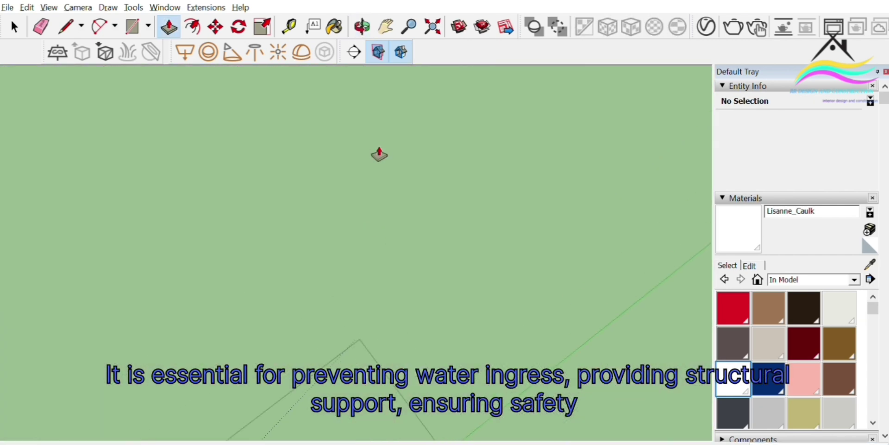
pyautogui.scroll(-8, 414, 309)
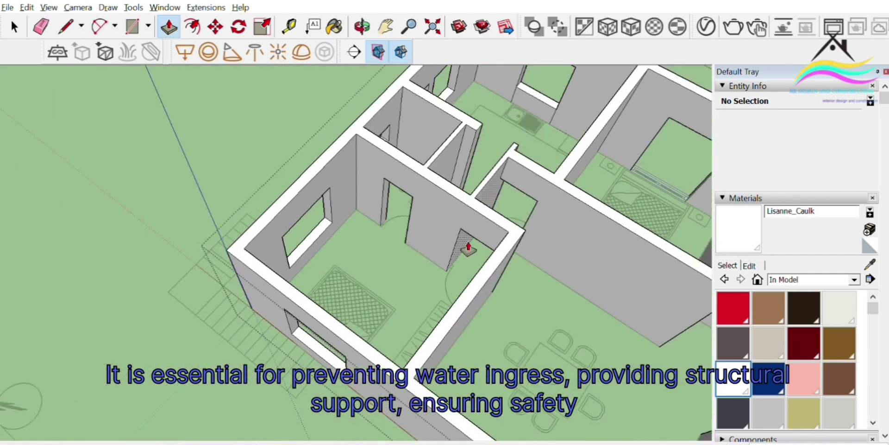
pyautogui.moveTo(468, 249); pyautogui.dragTo(343, 235, button='middle')
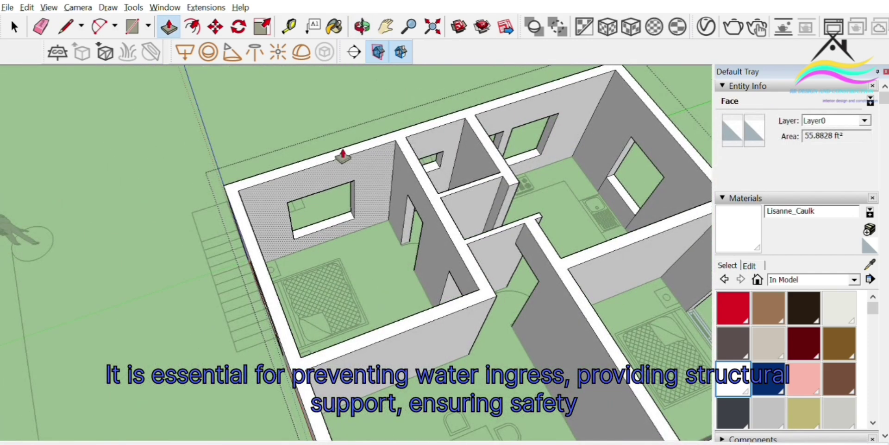
pyautogui.moveTo(254, 224); pyautogui.dragTo(415, 260, button='middle')
pyautogui.scroll(10, 576, 149)
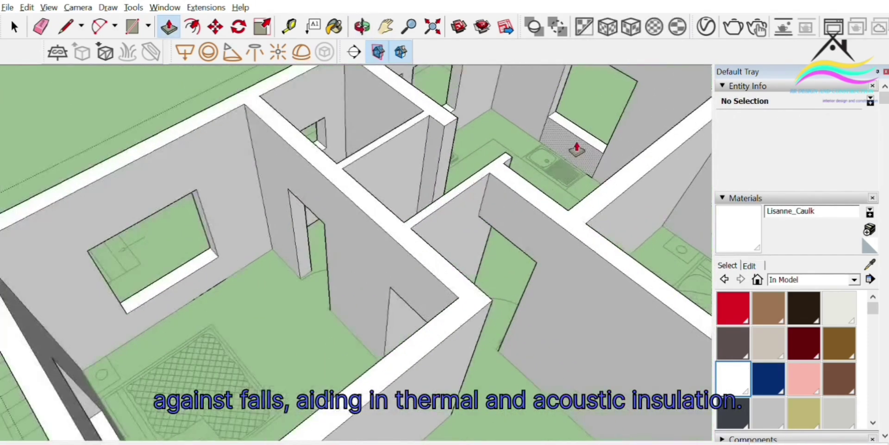
pyautogui.moveTo(581, 116); pyautogui.dragTo(582, 110)
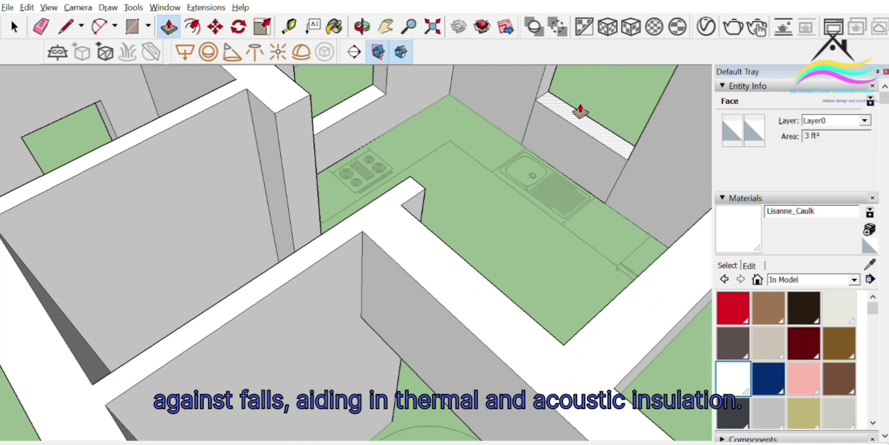
pyautogui.press('Return')
# Raise the stove-side window's sill to match the height of the sink window's sill.
pyautogui.scroll(-4, 567, 173)
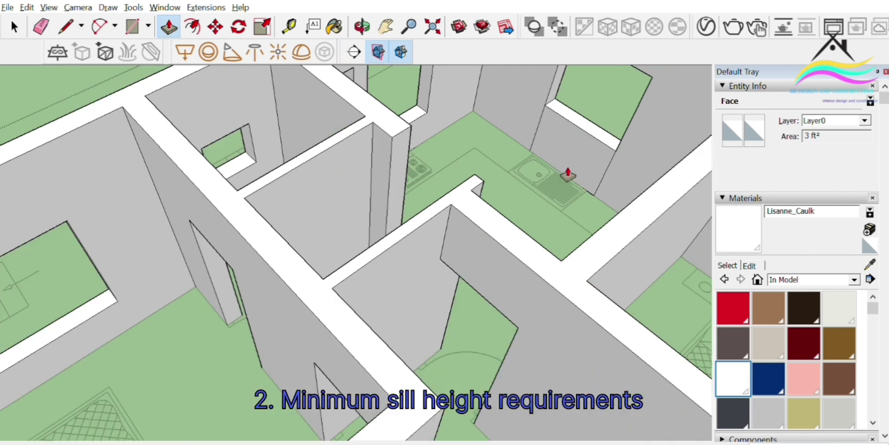
pyautogui.scroll(4, 443, 114)
pyautogui.moveTo(442, 114); pyautogui.dragTo(373, 146, button='middle')
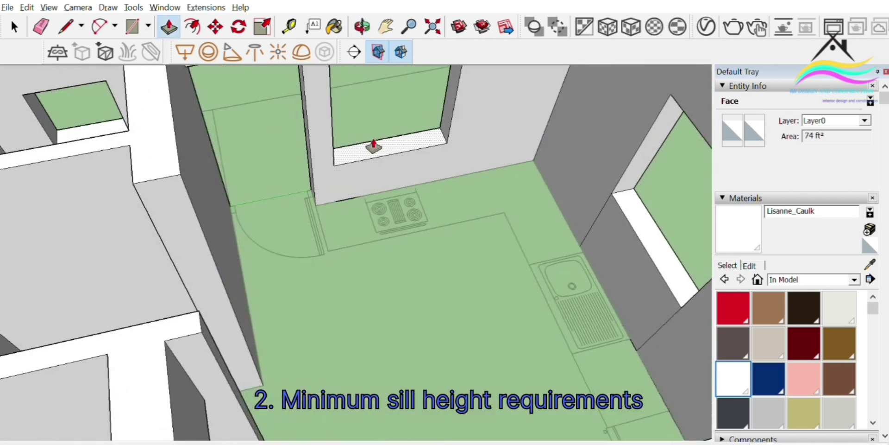
pyautogui.click(413, 148)
pyautogui.click(635, 215)
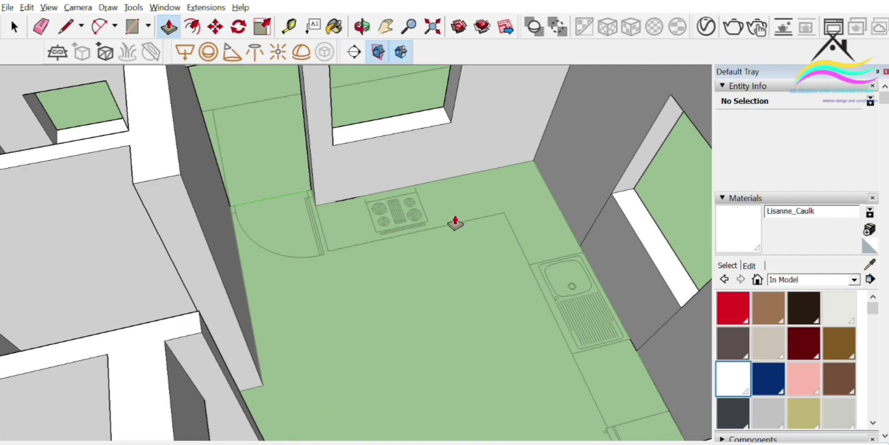
# Erase the vertical seams on the inner and outer faces of the sink window's sill wall.
pyautogui.press('e')
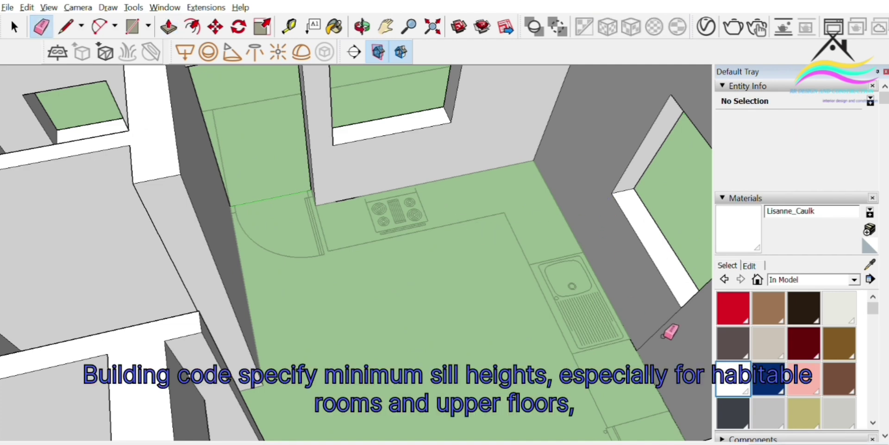
pyautogui.scroll(-6, 411, 212)
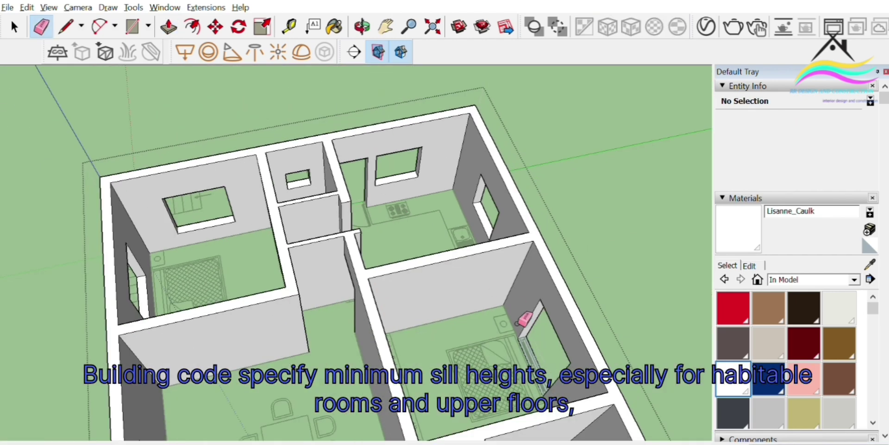
pyautogui.moveTo(524, 319)
pyautogui.mouseDown(button='middle')
pyautogui.moveTo(214, 213)
pyautogui.moveTo(433, 334)
pyautogui.mouseUp(button='middle')
pyautogui.scroll(3, 433, 334)
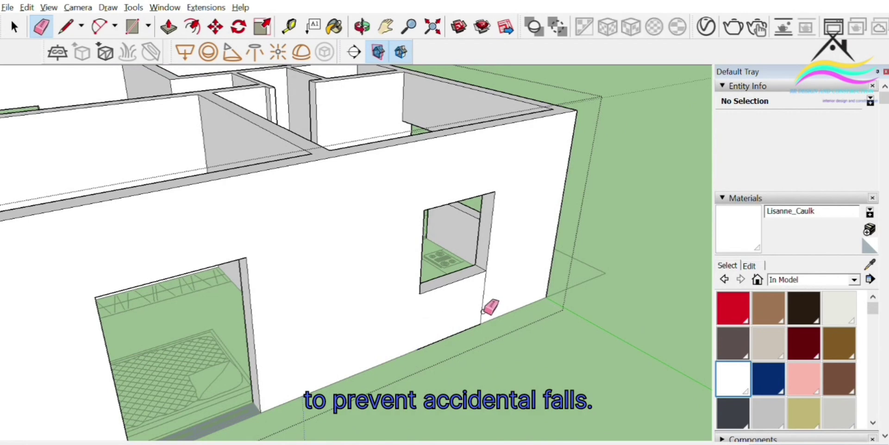
pyautogui.scroll(-3, 498, 250)
pyautogui.moveTo(377, 263)
pyautogui.mouseDown(button='middle')
pyautogui.moveTo(329, 304)
pyautogui.moveTo(284, 306)
pyautogui.mouseUp(button='middle')
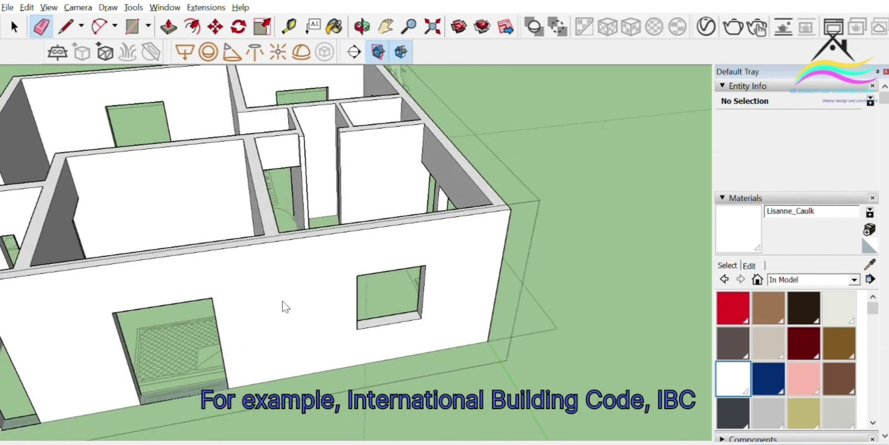
# Raise the base of the large bedroom opening next to the kitchen into a sill wall matching the kitchen window's sill height.
pyautogui.press('p')
pyautogui.click(196, 390)
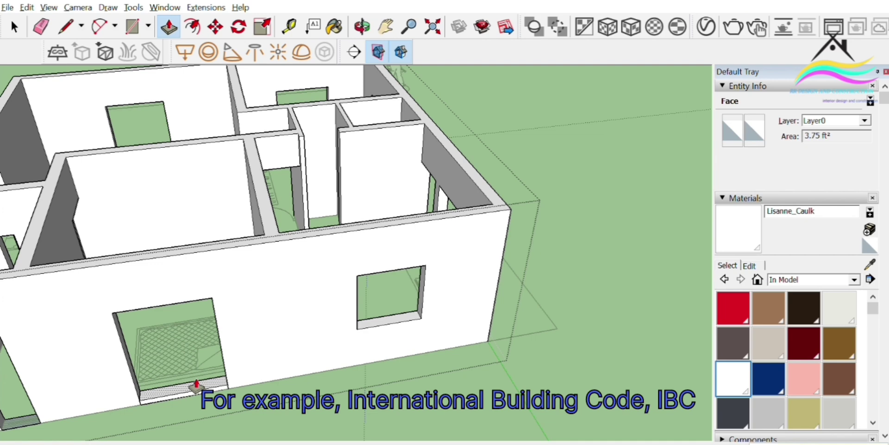
pyautogui.moveTo(406, 363); pyautogui.dragTo(212, 310, button='middle')
pyautogui.scroll(-4, 478, 265)
pyautogui.scroll(5, 212, 309)
pyautogui.click(204, 297)
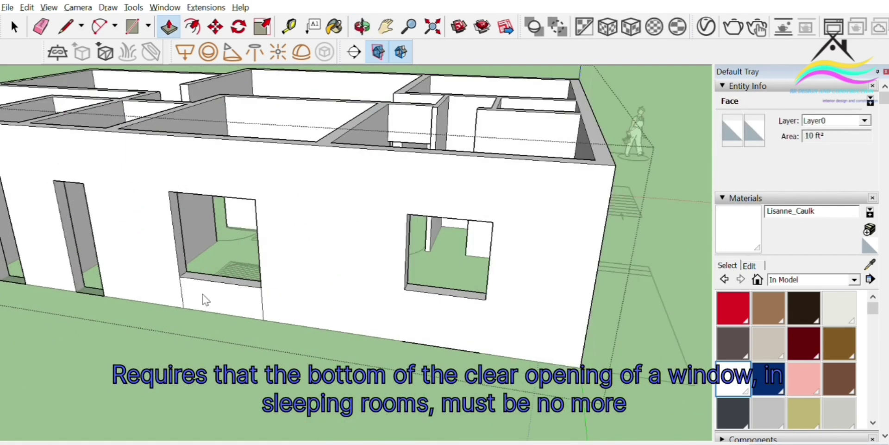
# Erase the vertical seams on both the outer and inner faces of the bedroom window's sill wall.
pyautogui.press('e')
pyautogui.click(187, 298)
pyautogui.click(259, 309)
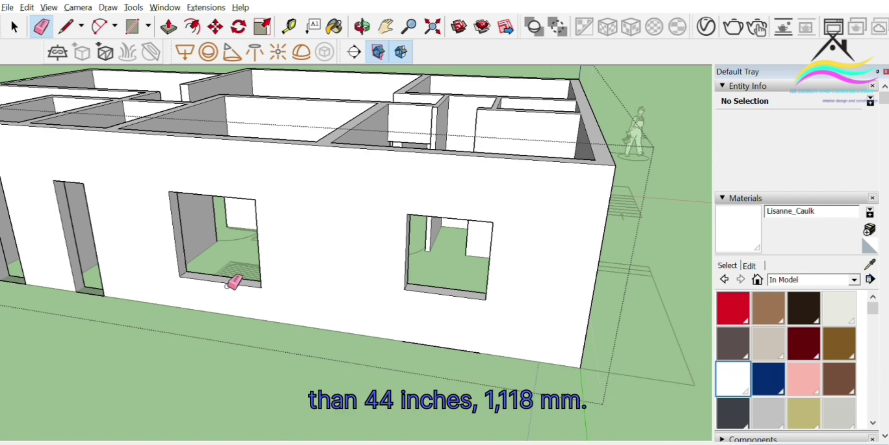
pyautogui.moveTo(227, 286)
pyautogui.mouseDown(button='middle')
pyautogui.moveTo(399, 324)
pyautogui.moveTo(541, 371)
pyautogui.mouseUp(button='middle')
pyautogui.scroll(-5, 258, 303)
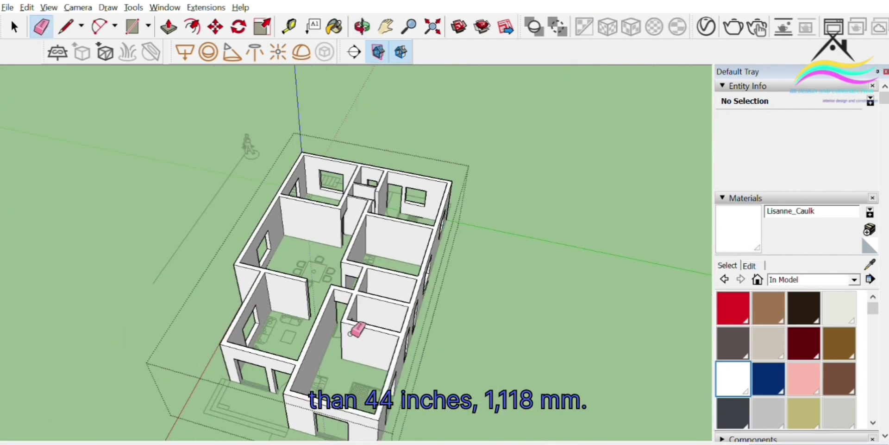
pyautogui.moveTo(353, 332); pyautogui.dragTo(725, 339, button='middle')
pyautogui.scroll(3, 470, 133)
pyautogui.scroll(8, 398, 232)
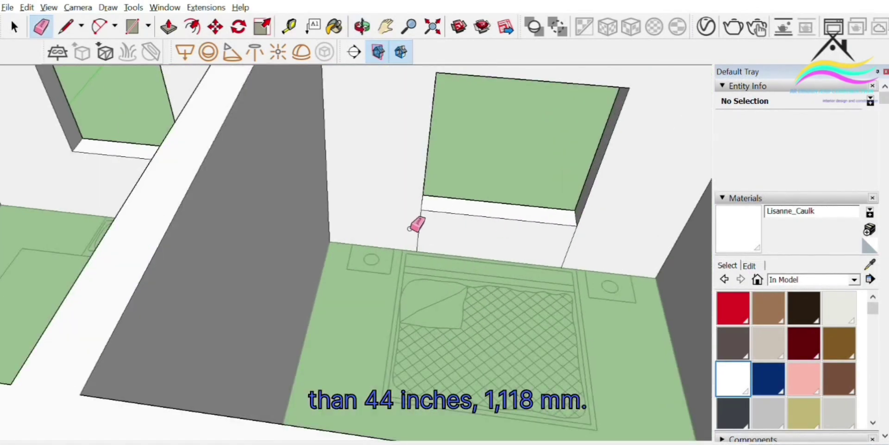
pyautogui.click(416, 227)
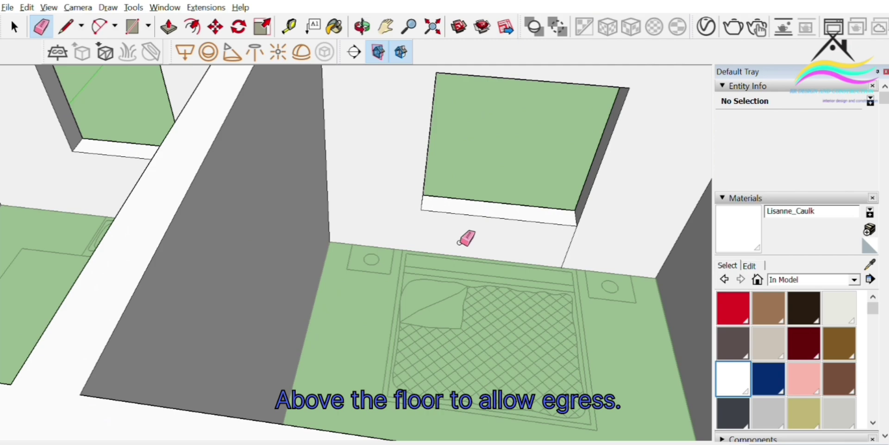
pyautogui.click(572, 254)
# Raise one narrow opening's base 5' into a high sill wall and bring the neighbouring narrow opening's base to a matching height.
pyautogui.scroll(-8, 334, 242)
pyautogui.moveTo(274, 234)
pyautogui.mouseDown(button='middle')
pyautogui.moveTo(302, 278)
pyautogui.moveTo(226, 327)
pyautogui.moveTo(411, 337)
pyautogui.moveTo(36, 242)
pyautogui.mouseUp(button='middle')
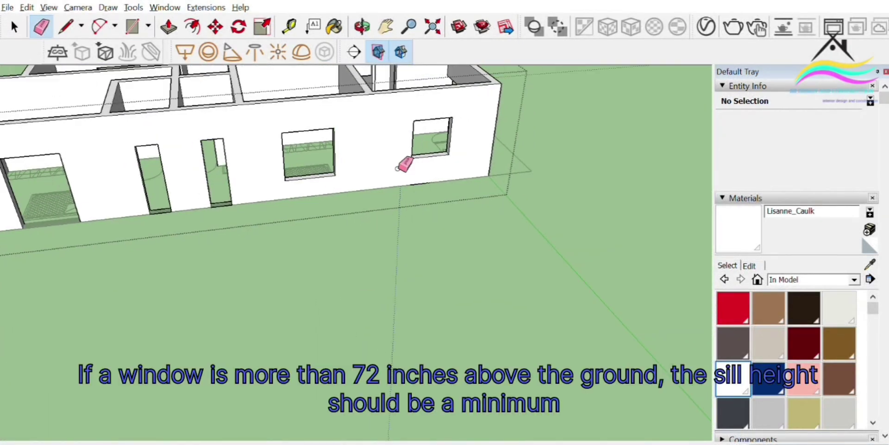
pyautogui.scroll(-3, 398, 168)
pyautogui.moveTo(413, 285); pyautogui.dragTo(234, 282, button='middle')
pyautogui.scroll(-7, 455, 267)
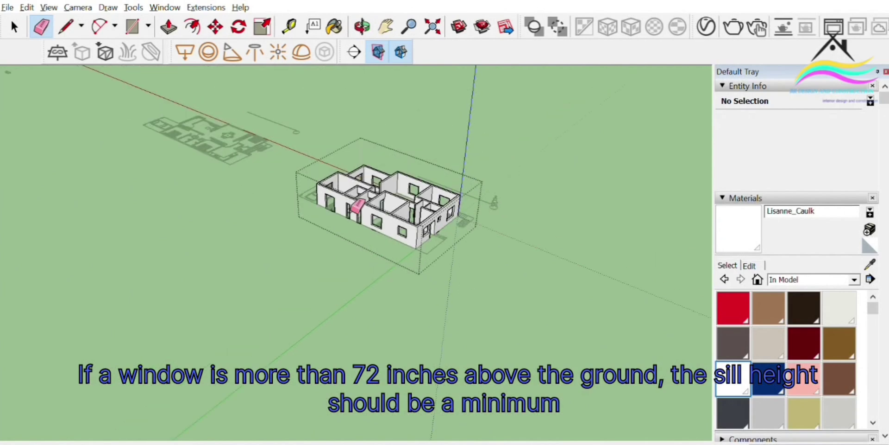
pyautogui.scroll(10, 353, 210)
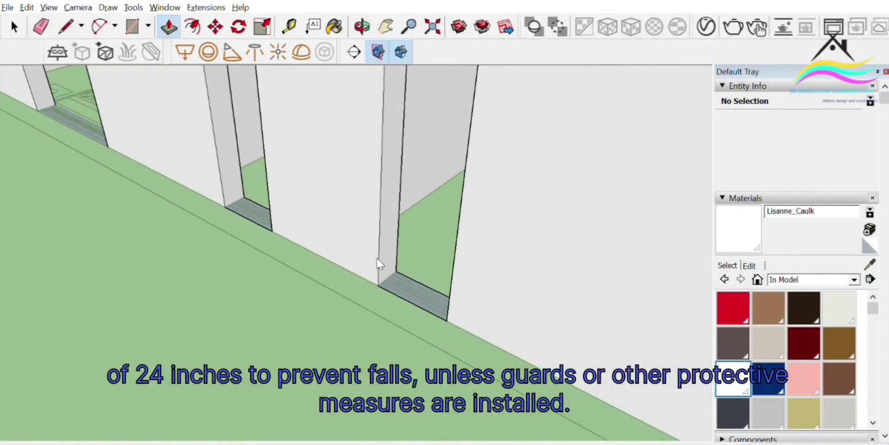
pyautogui.click(413, 287)
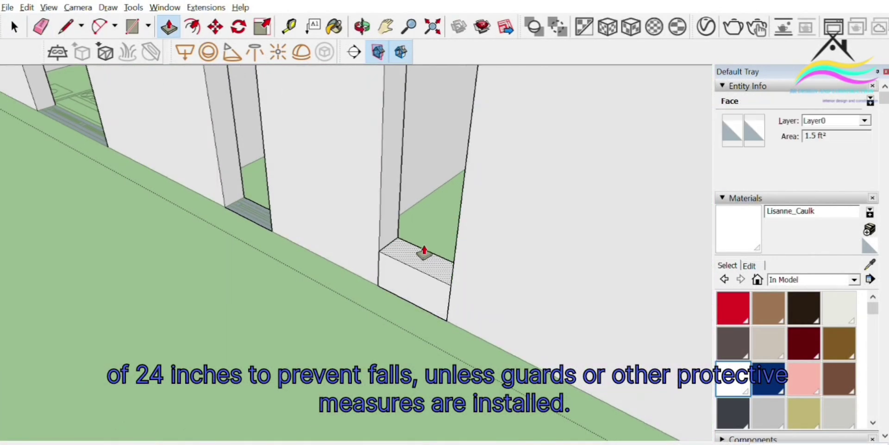
pyautogui.write("5'")
pyautogui.press('Return')
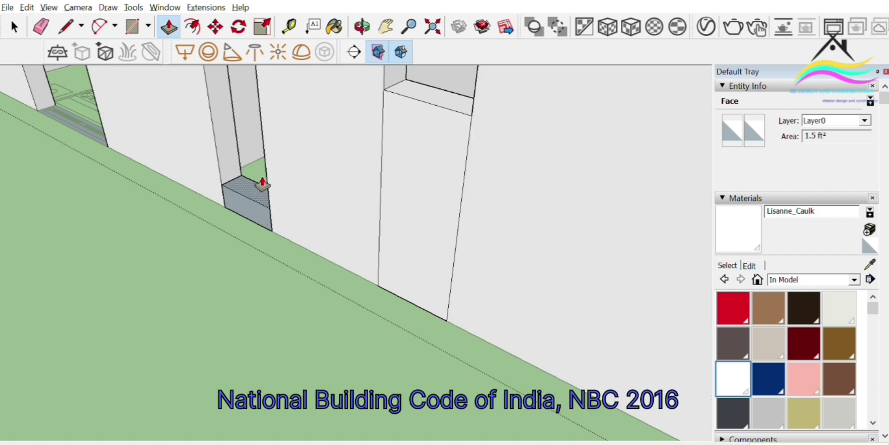
# Erase the vertical seams on the outer faces of both narrow windows' sill walls.
pyautogui.moveTo(262, 183)
pyautogui.mouseDown(button='middle')
pyautogui.moveTo(431, 260)
pyautogui.moveTo(403, 259)
pyautogui.moveTo(457, 256)
pyautogui.mouseUp(button='middle')
pyautogui.press('e')
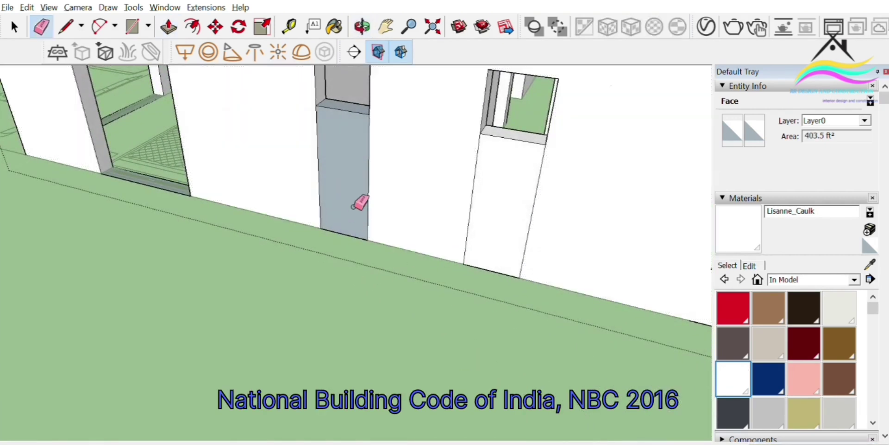
pyautogui.click(325, 171)
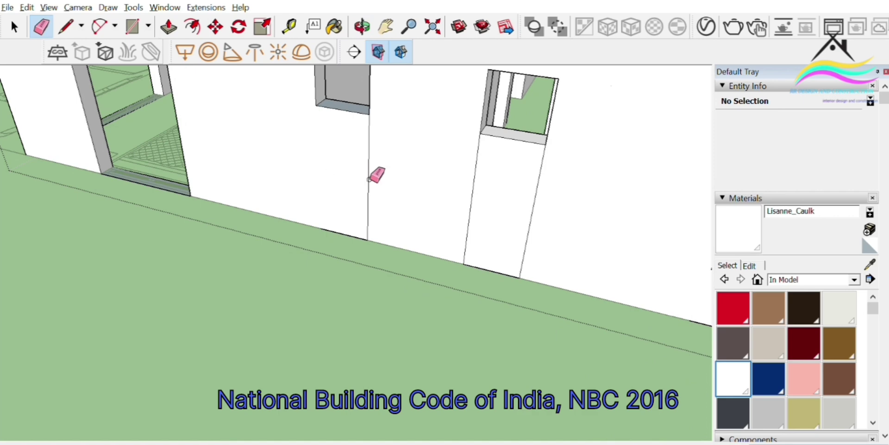
pyautogui.moveTo(369, 179); pyautogui.dragTo(505, 211)
pyautogui.scroll(-5, 534, 226)
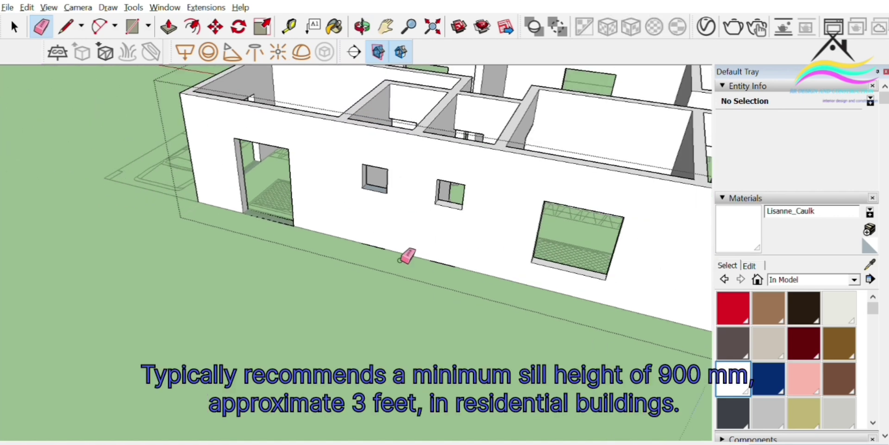
# Paint the unpainted sill top of the narrow window nearest the corner bedroom with the white Lisanne_Caulk material.
pyautogui.moveTo(407, 254); pyautogui.dragTo(409, 314, button='middle')
pyautogui.click(730, 362)
pyautogui.scroll(5, 380, 222)
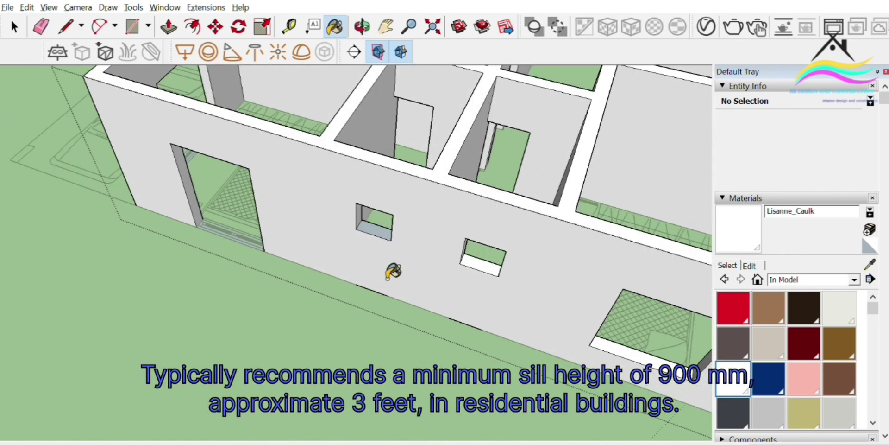
pyautogui.click(381, 222)
pyautogui.scroll(-3, 380, 222)
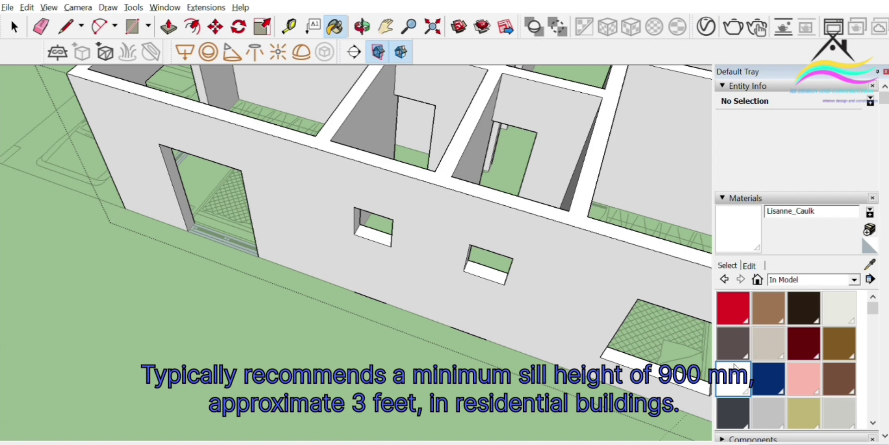
# Erase the vertical seams on the inner faces of both narrow windows' sill walls.
pyautogui.moveTo(192, 271); pyautogui.dragTo(720, 246, button='middle')
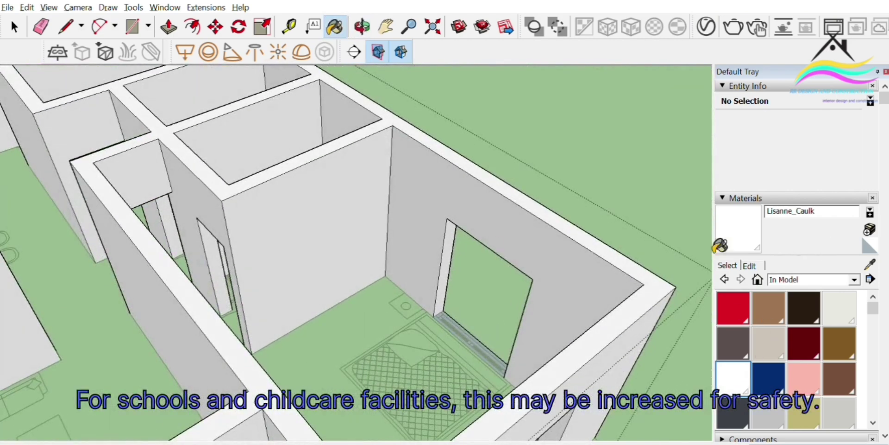
pyautogui.moveTo(248, 239); pyautogui.dragTo(563, 203, button='middle')
pyautogui.scroll(-3, 563, 204)
pyautogui.scroll(3, 160, 250)
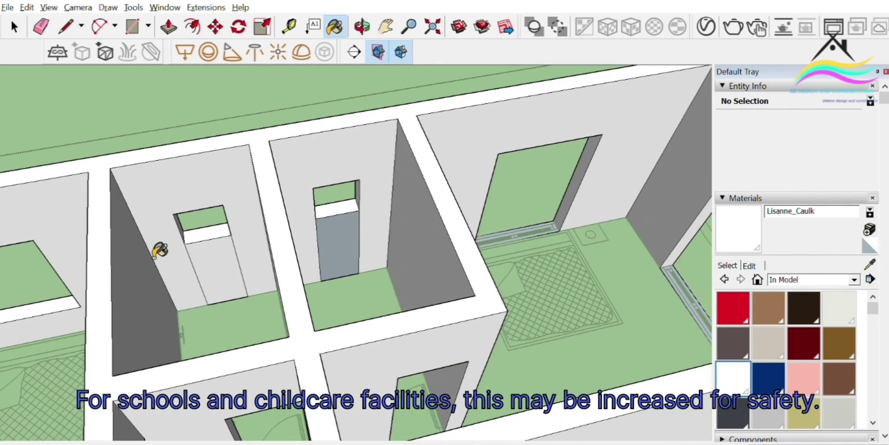
pyautogui.moveTo(194, 275); pyautogui.dragTo(230, 267)
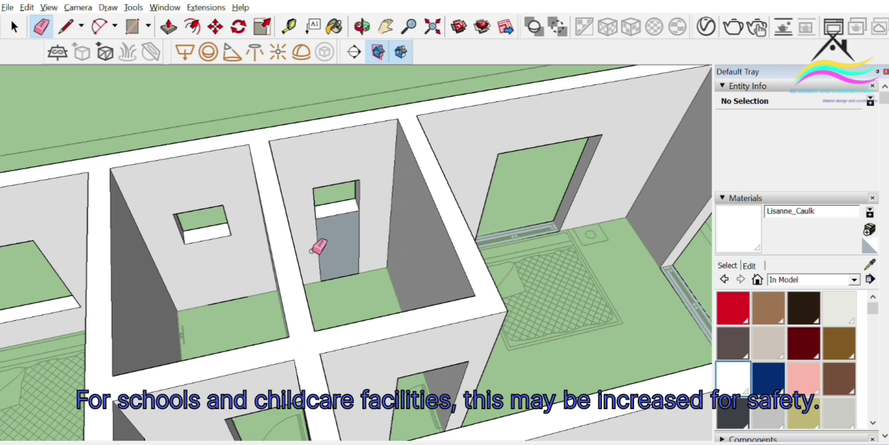
pyautogui.moveTo(350, 246); pyautogui.dragTo(364, 238)
pyautogui.scroll(-3, 282, 233)
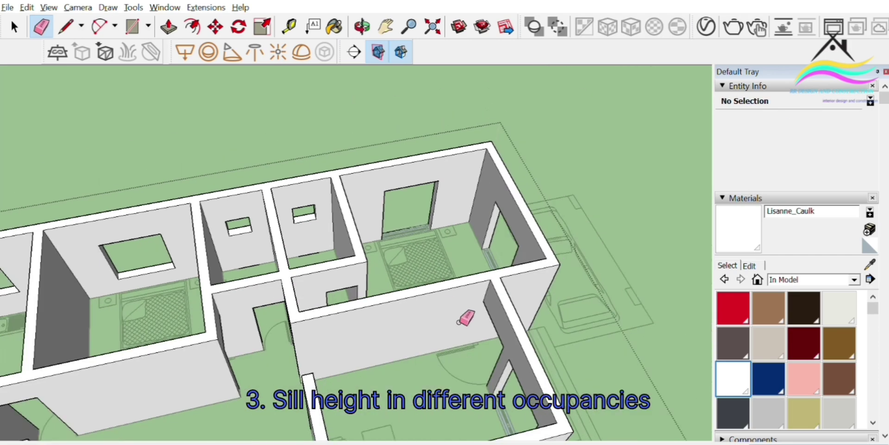
# Raise the base of the corner bedroom's large opening, on the same wall as the narrow windows, into a sill wall.
pyautogui.moveTo(458, 324); pyautogui.dragTo(114, 300, button='middle')
pyautogui.moveTo(384, 301); pyautogui.dragTo(89, 265, button='middle')
pyautogui.scroll(3, 248, 289)
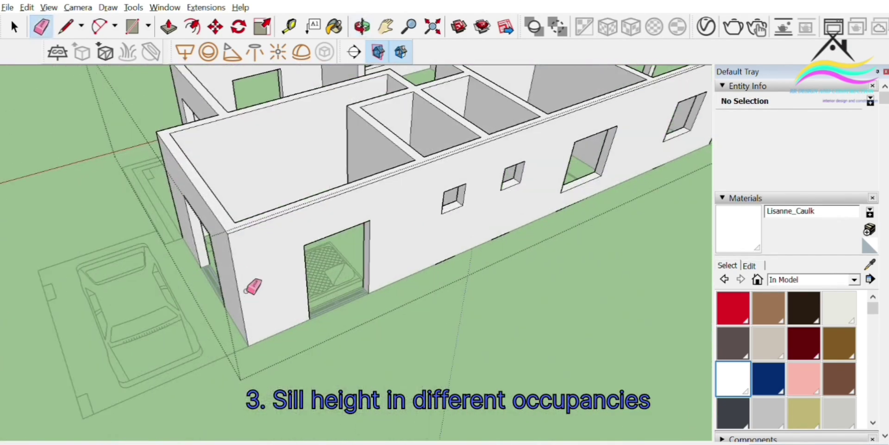
pyautogui.moveTo(366, 313); pyautogui.dragTo(353, 296)
pyautogui.moveTo(365, 307); pyautogui.dragTo(300, 309, button='middle')
pyautogui.press('p')
pyautogui.scroll(3, 331, 303)
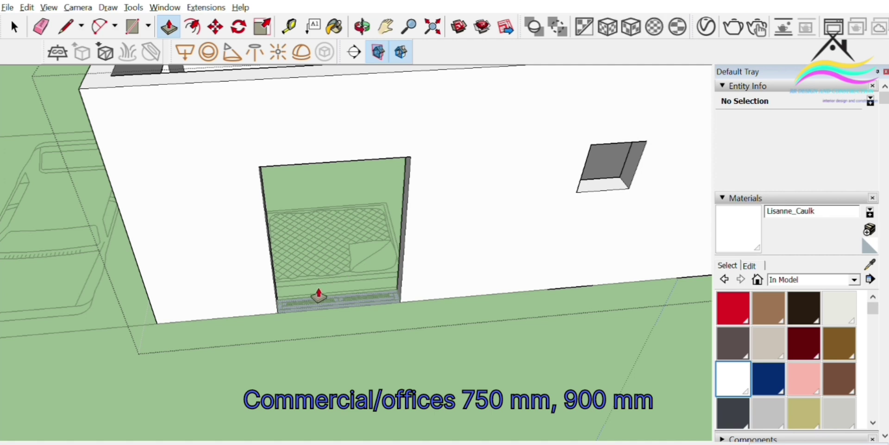
pyautogui.moveTo(319, 295); pyautogui.dragTo(323, 265)
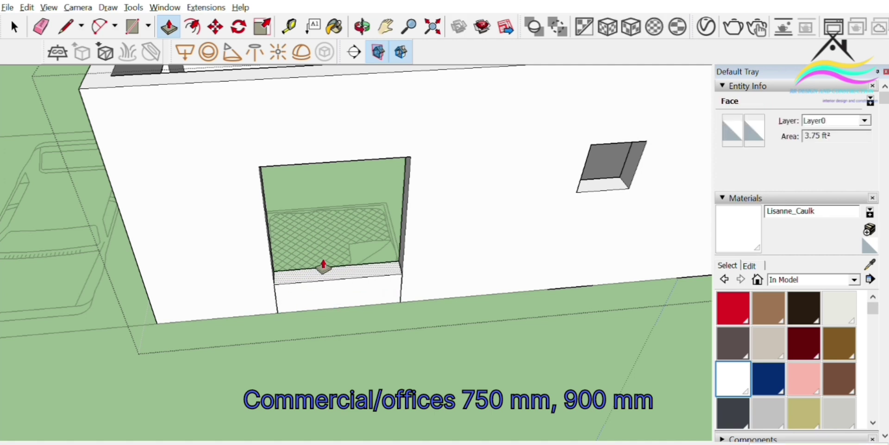
pyautogui.press('Return')
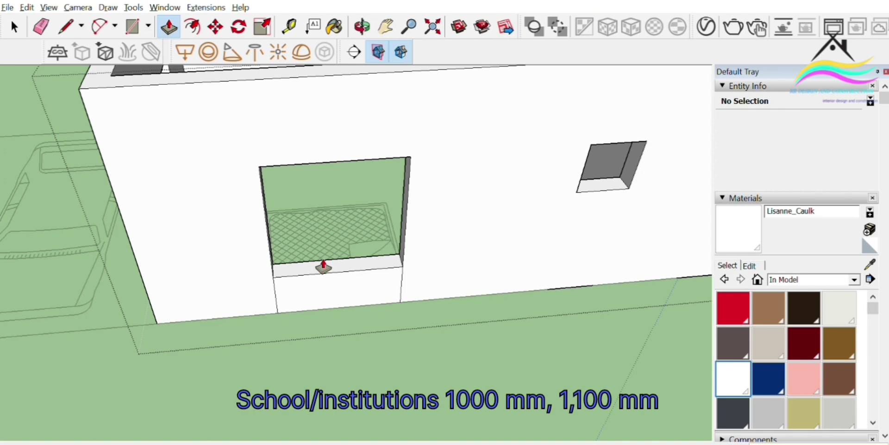
# Erase the vertical seams on the outer and inner faces of that corner bedroom window's sill wall.
pyautogui.scroll(3, 263, 298)
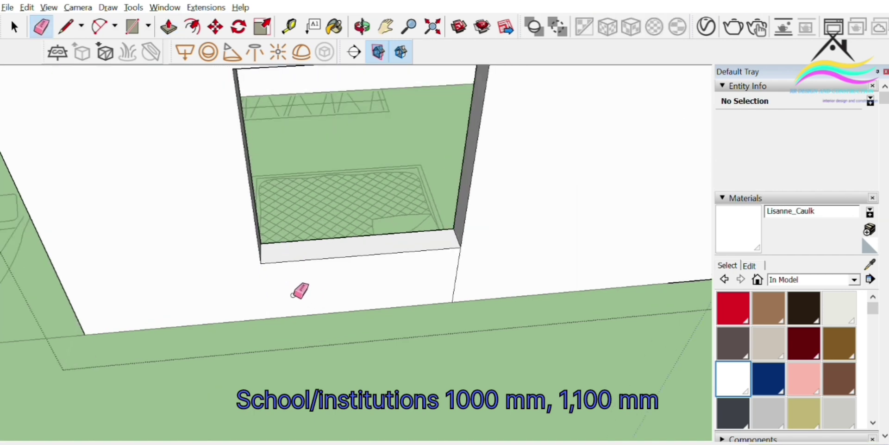
pyautogui.moveTo(475, 281); pyautogui.dragTo(519, 300, button='middle')
pyautogui.scroll(3, 297, 364)
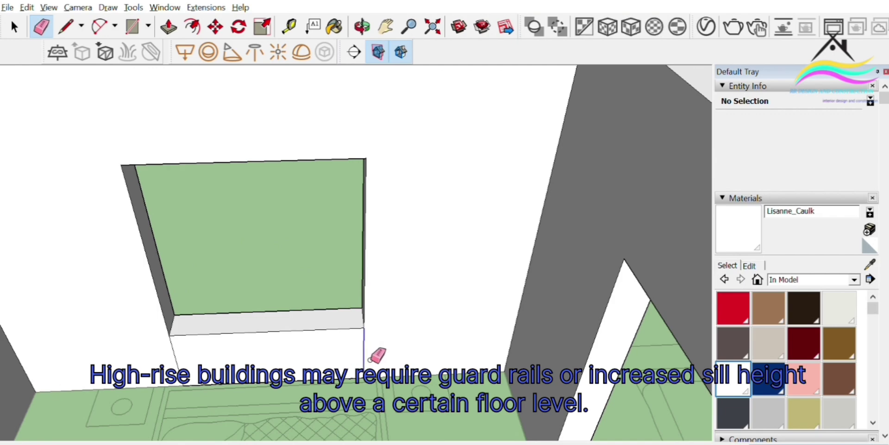
pyautogui.click(369, 359)
pyautogui.scroll(-5, 334, 351)
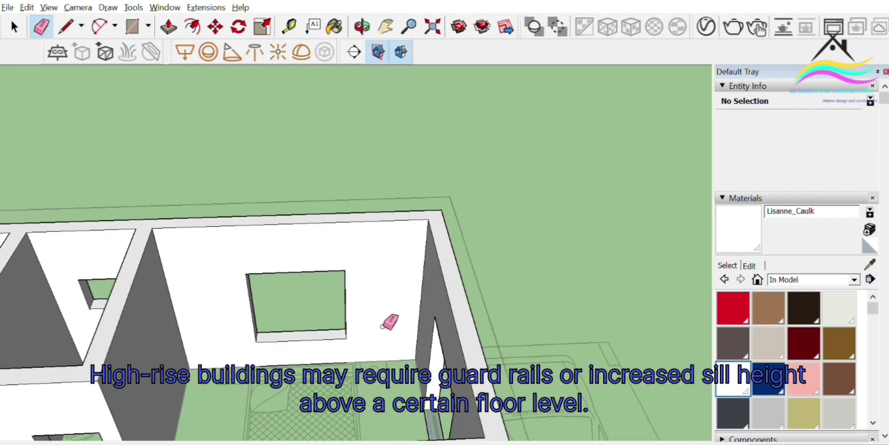
# Raise the base of the corner bedroom's car-side opening into a sill wall level with the sill of the room's other window.
pyautogui.moveTo(383, 323); pyautogui.dragTo(195, 324, button='middle')
pyautogui.moveTo(306, 324); pyautogui.dragTo(613, 391, button='middle')
pyautogui.scroll(-1, 613, 390)
pyautogui.moveTo(338, 321)
pyautogui.mouseDown(button='middle')
pyautogui.moveTo(474, 339)
pyautogui.moveTo(448, 357)
pyautogui.mouseUp(button='middle')
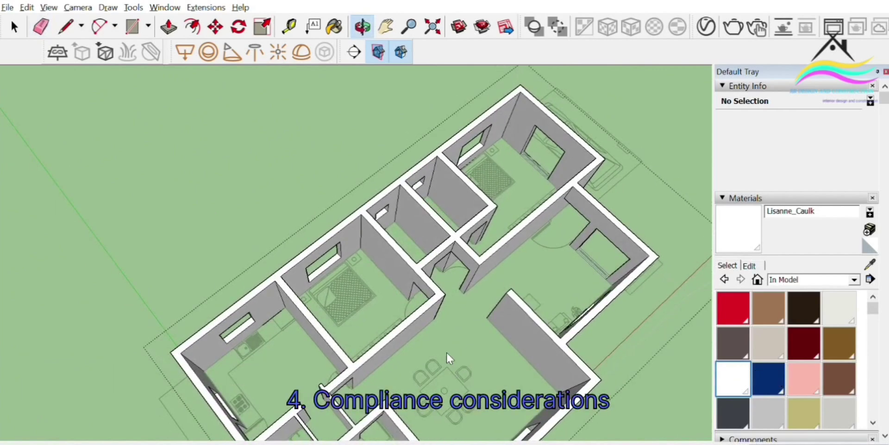
pyautogui.press('e')
pyautogui.scroll(8, 591, 153)
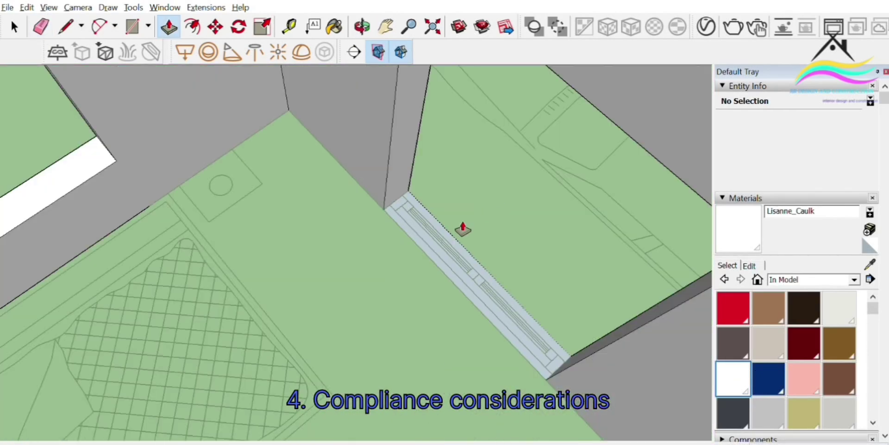
pyautogui.click(463, 228)
pyautogui.scroll(-3, 452, 247)
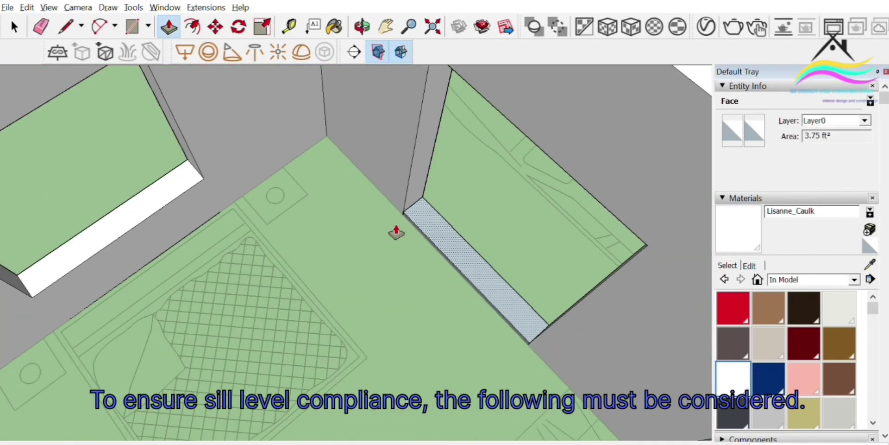
pyautogui.click(132, 232)
# Erase the vertical seams on the inner and outer faces of the car-side bedroom window's sill wall.
pyautogui.press('e')
pyautogui.moveTo(204, 244)
pyautogui.mouseDown(button='middle')
pyautogui.moveTo(440, 272)
pyautogui.moveTo(403, 181)
pyautogui.mouseUp(button='middle')
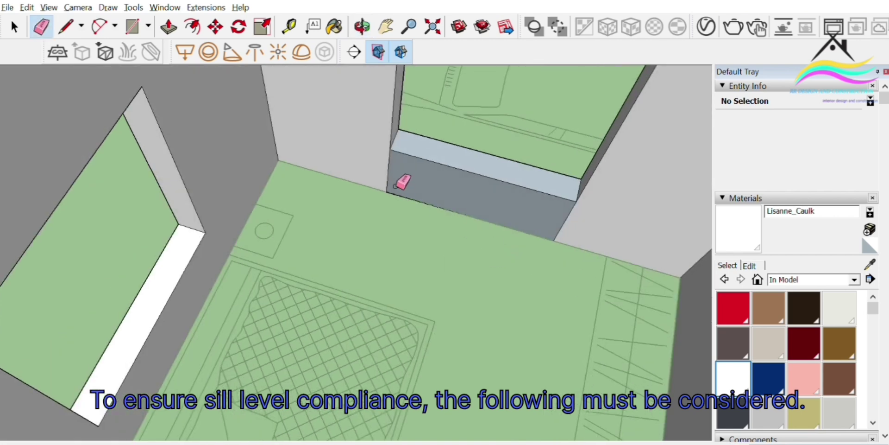
pyautogui.click(397, 176)
pyautogui.click(574, 225)
pyautogui.scroll(-9, 434, 235)
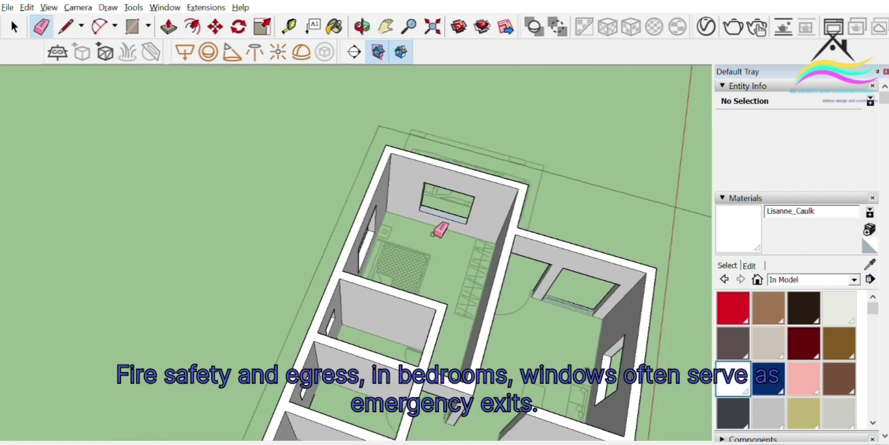
pyautogui.moveTo(439, 258); pyautogui.dragTo(281, 259, button='middle')
pyautogui.scroll(-4, 468, 320)
pyautogui.moveTo(477, 340); pyautogui.dragTo(218, 184, button='middle')
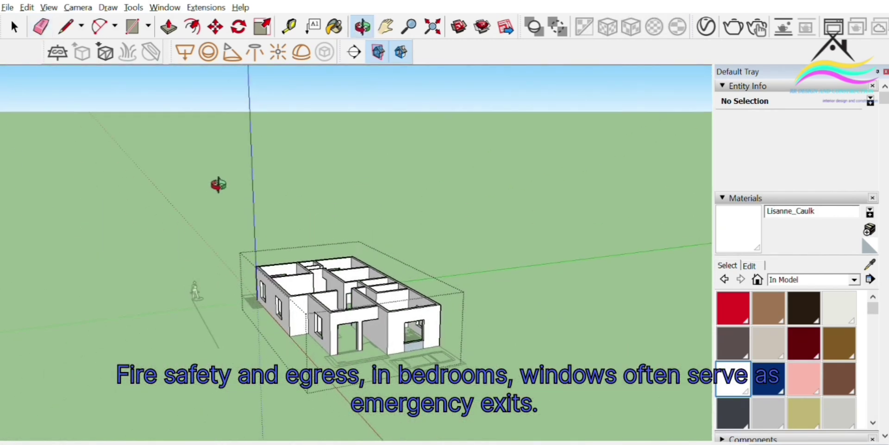
pyautogui.scroll(10, 465, 297)
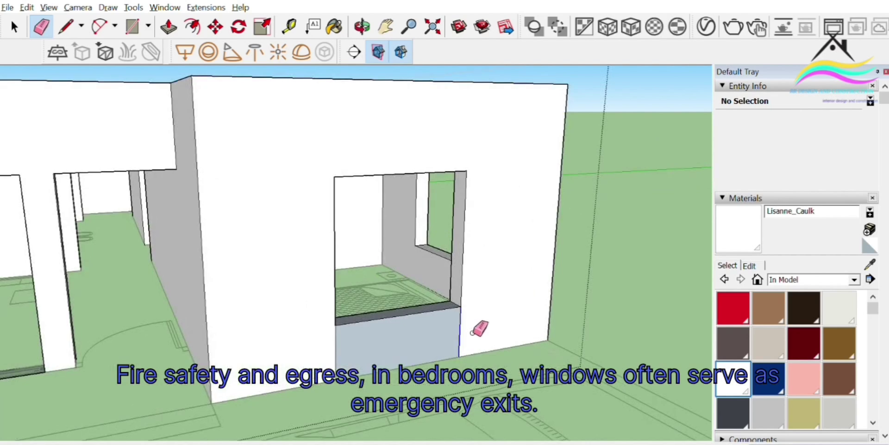
pyautogui.click(472, 332)
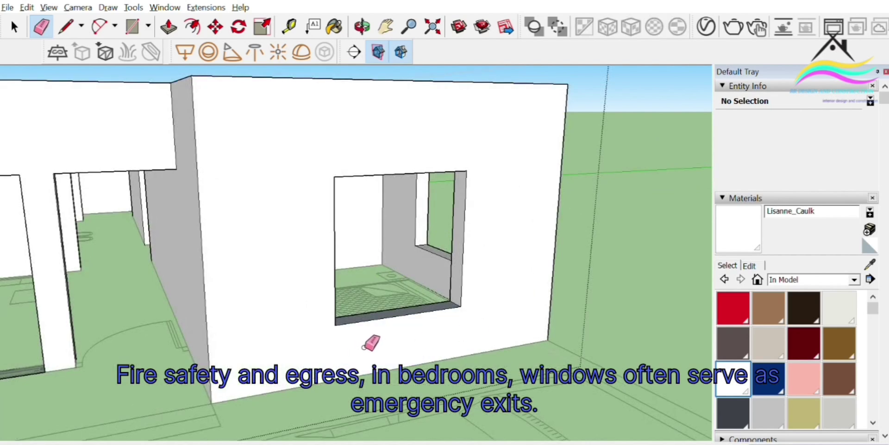
# Paint the sill top of the car-side bedroom window with the white Lisanne_Caulk material.
pyautogui.moveTo(280, 294); pyautogui.dragTo(338, 338, button='middle')
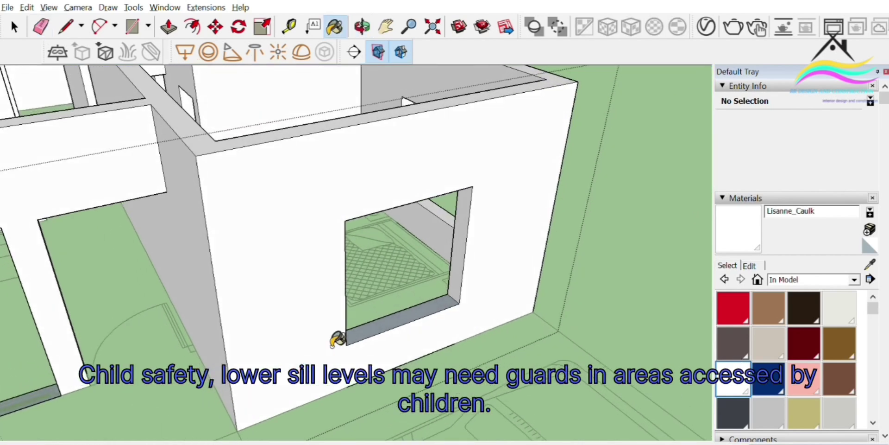
pyautogui.scroll(3, 417, 318)
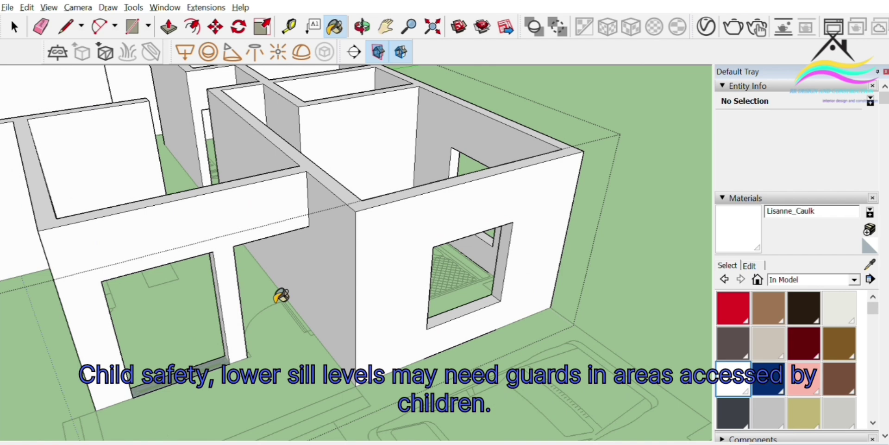
pyautogui.moveTo(281, 296); pyautogui.dragTo(385, 272, button='middle')
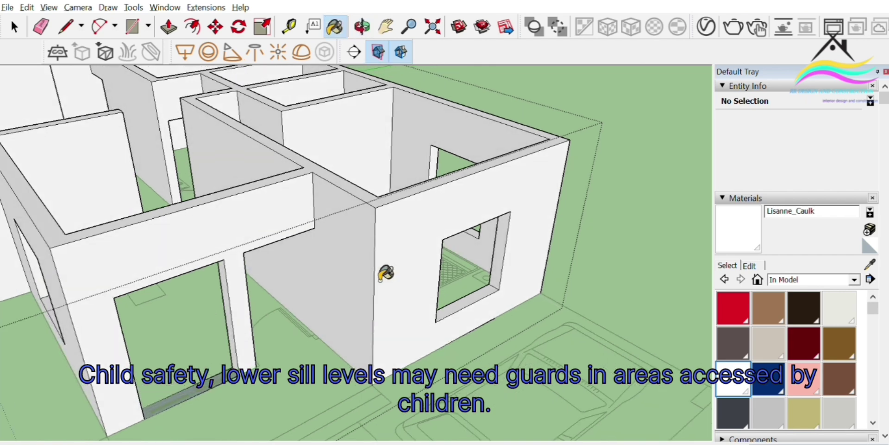
# Raise the base of the sitting room opening beside the entrance into a sill wall matching the car-side bedroom window's sill height.
pyautogui.scroll(-4, 500, 244)
pyautogui.moveTo(502, 244); pyautogui.dragTo(260, 282, button='middle')
pyautogui.scroll(2, 259, 283)
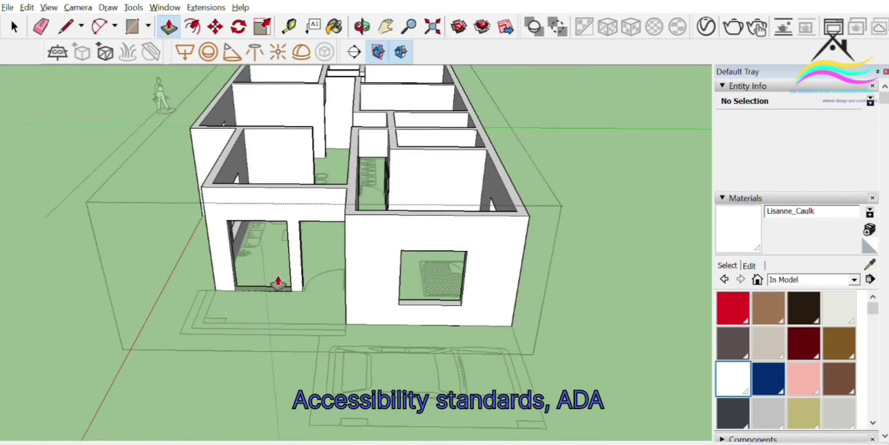
pyautogui.scroll(2, 278, 281)
pyautogui.scroll(4, 265, 282)
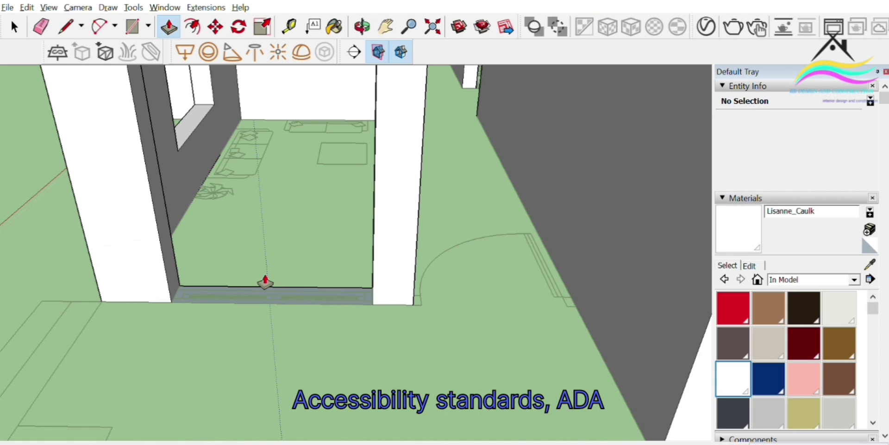
pyautogui.click(265, 291)
pyautogui.scroll(-4, 274, 228)
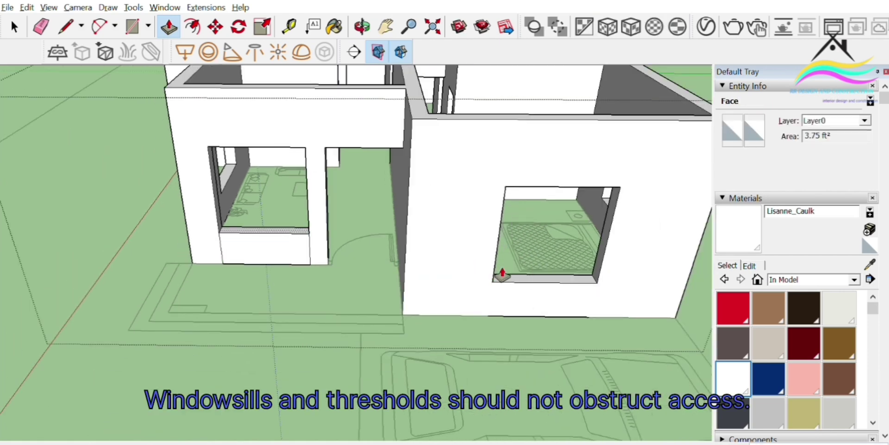
# Erase the vertical seams on the outer face of the sill wall beside the entrance.
pyautogui.press('e')
pyautogui.scroll(5, 281, 266)
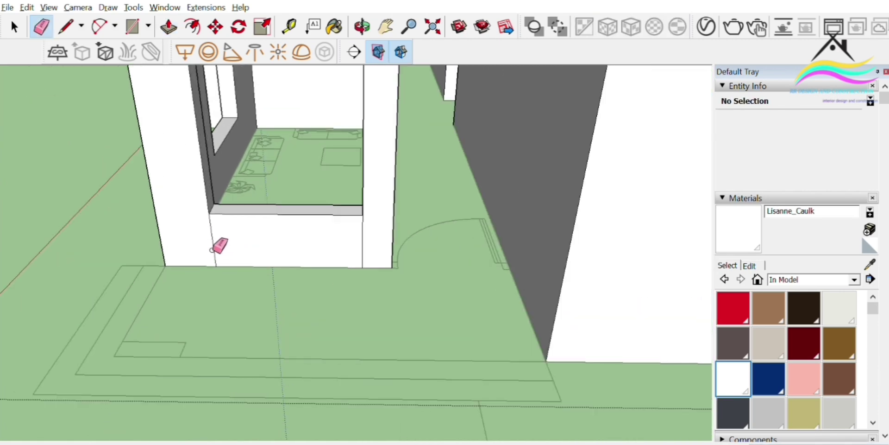
pyautogui.click(362, 251)
pyautogui.scroll(-3, 334, 250)
# Erase the vertical seams on the sitting room side of the sill wall beside the entrance.
pyautogui.moveTo(326, 252)
pyautogui.mouseDown(button='middle')
pyautogui.moveTo(512, 281)
pyautogui.moveTo(530, 245)
pyautogui.mouseUp(button='middle')
pyautogui.scroll(-5, 530, 245)
pyautogui.scroll(-5, 460, 254)
pyautogui.moveTo(461, 254); pyautogui.dragTo(635, 273, button='middle')
pyautogui.scroll(8, 404, 189)
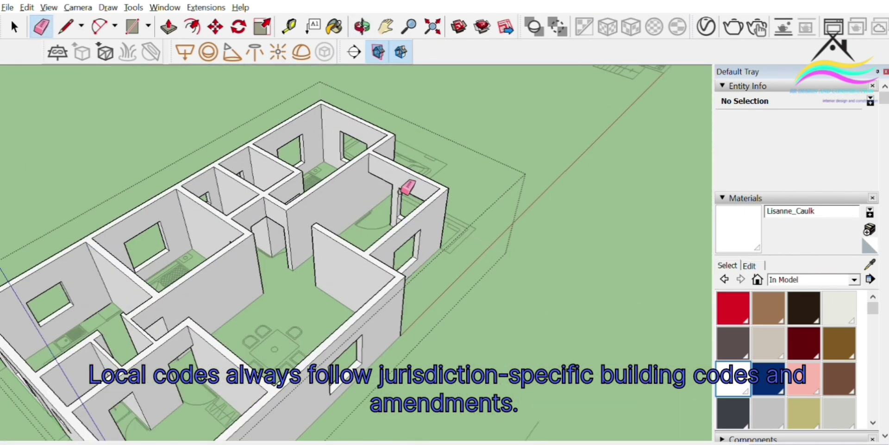
pyautogui.scroll(-8, 388, 222)
pyautogui.moveTo(356, 223); pyautogui.dragTo(515, 273, button='middle')
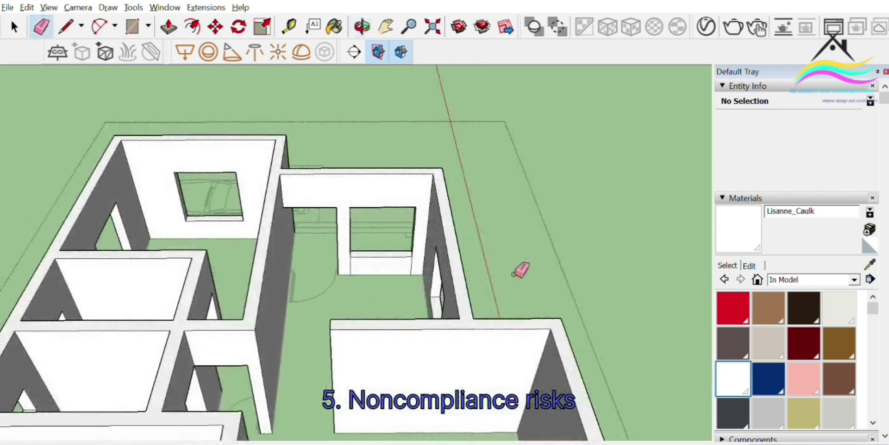
pyautogui.scroll(7, 422, 272)
pyautogui.scroll(2, 419, 268)
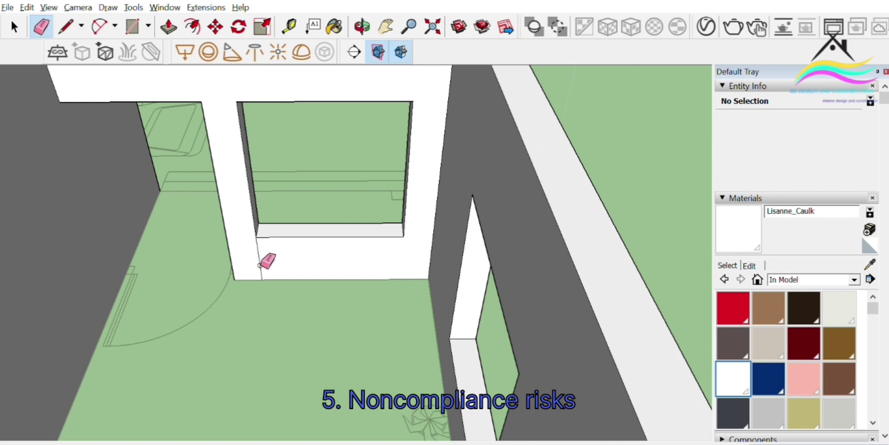
pyautogui.scroll(-6, 324, 258)
pyautogui.moveTo(417, 278); pyautogui.dragTo(230, 329, button='middle')
pyautogui.scroll(-6, 518, 311)
pyautogui.scroll(5, 357, 318)
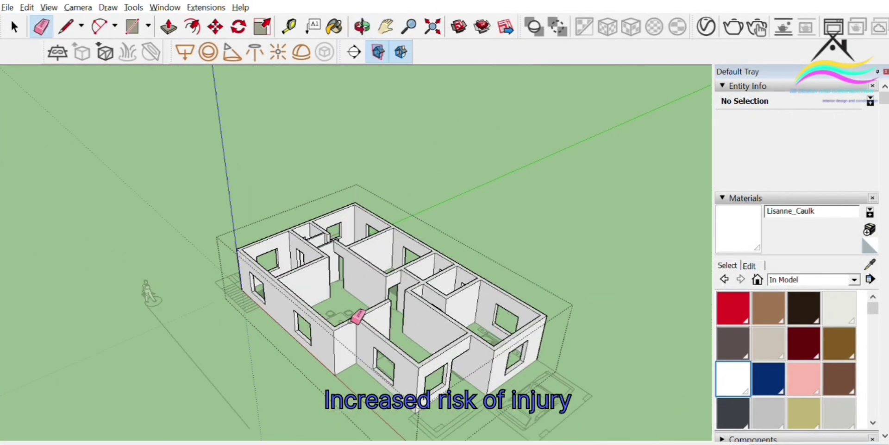
# Draw a rectangle across the top of the wall gap between the dining room and the sitting room.
pyautogui.scroll(-3, 317, 308)
pyautogui.moveTo(318, 307)
pyautogui.mouseDown(button='middle')
pyautogui.moveTo(200, 334)
pyautogui.moveTo(258, 260)
pyautogui.moveTo(155, 252)
pyautogui.moveTo(218, 229)
pyautogui.moveTo(349, 312)
pyautogui.moveTo(529, 341)
pyautogui.mouseUp(button='middle')
pyautogui.scroll(4, 388, 294)
pyautogui.moveTo(386, 296)
pyautogui.mouseDown(button='middle')
pyautogui.moveTo(381, 310)
pyautogui.moveTo(466, 375)
pyautogui.moveTo(667, 293)
pyautogui.moveTo(707, 329)
pyautogui.moveTo(341, 278)
pyautogui.moveTo(507, 285)
pyautogui.mouseUp(button='middle')
pyautogui.scroll(5, 387, 185)
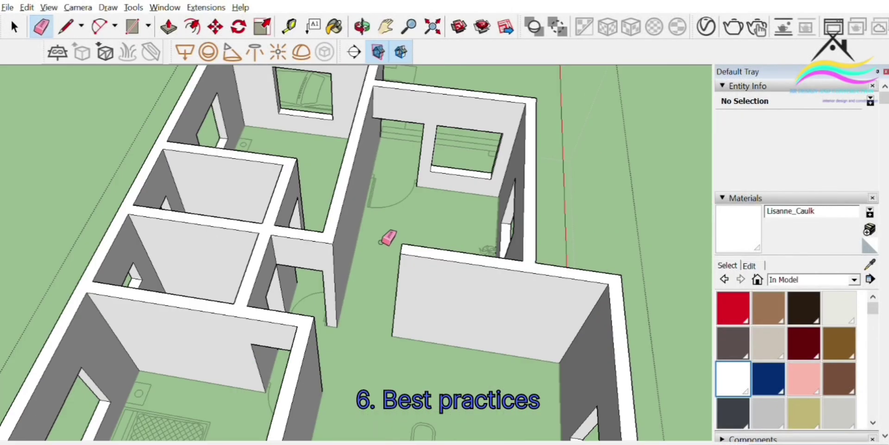
pyautogui.press('r')
pyautogui.scroll(5, 372, 240)
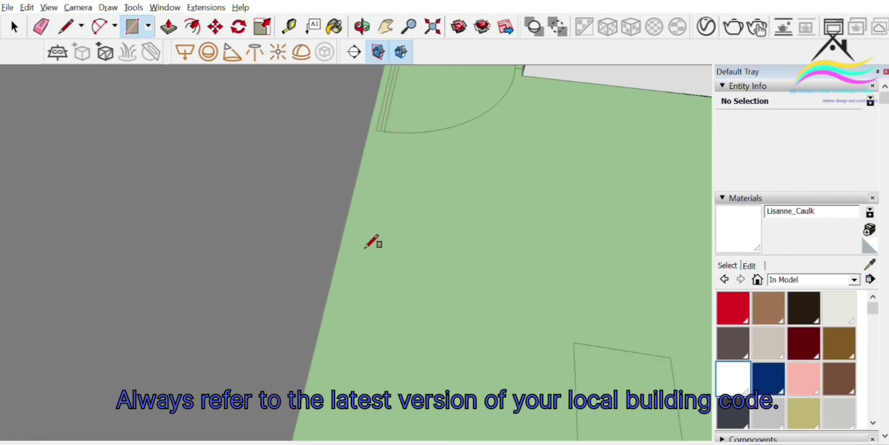
pyautogui.scroll(-5, 364, 245)
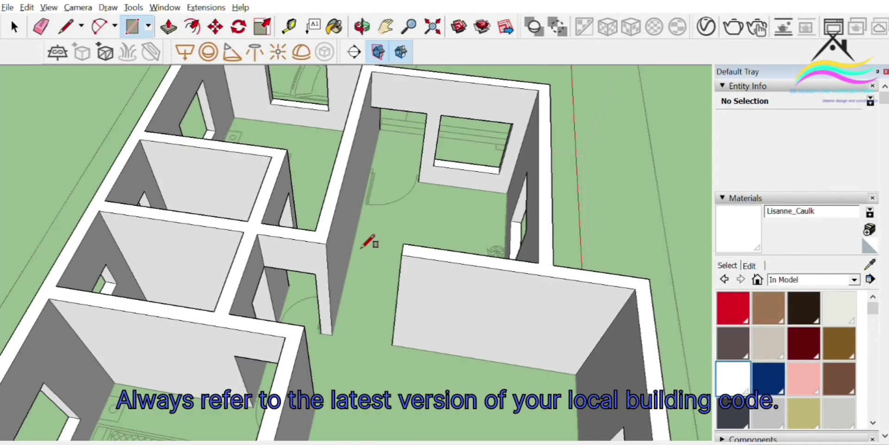
pyautogui.click(404, 246)
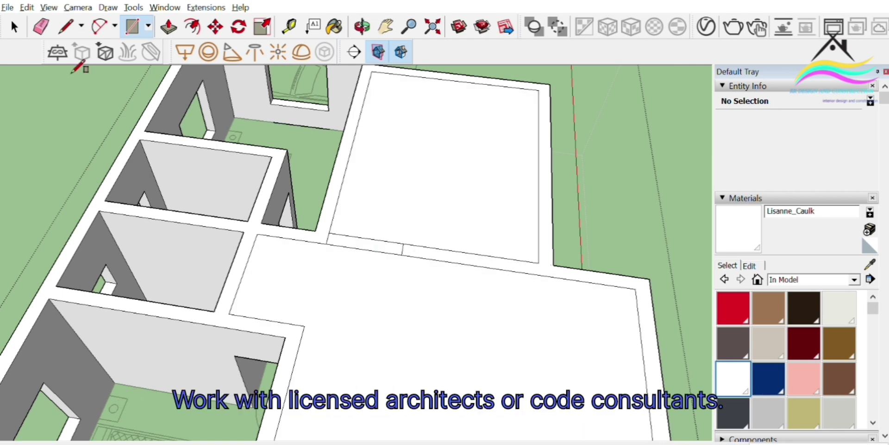
# Delete the faces covering the dining and sitting rooms, and lower the remaining strip over the gap into a door header.
pyautogui.click(367, 378)
pyautogui.press('Delete')
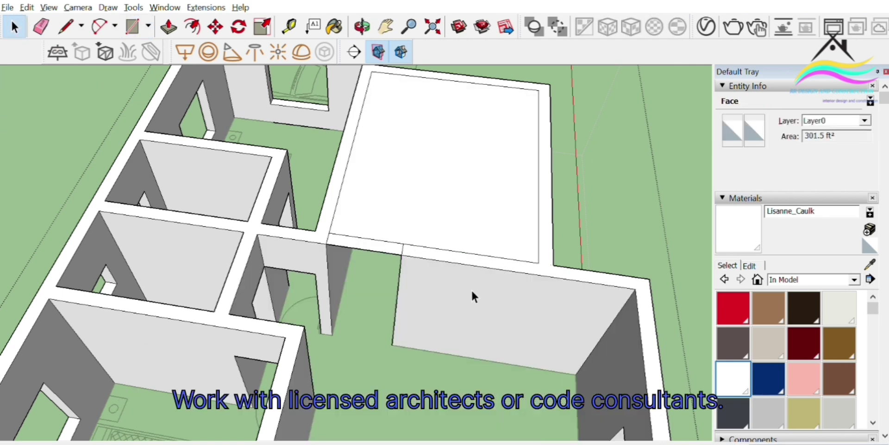
pyautogui.click(450, 178)
pyautogui.press('Delete')
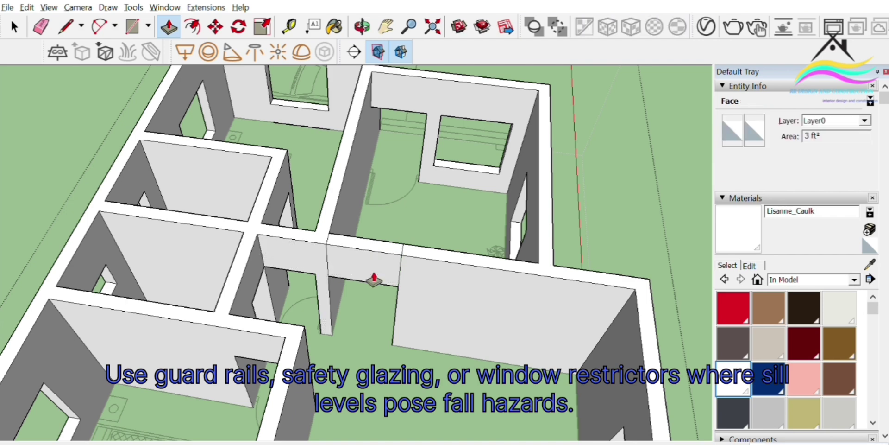
# Erase the header's seams on the dining room side and on top of the wall.
pyautogui.scroll(4, 324, 262)
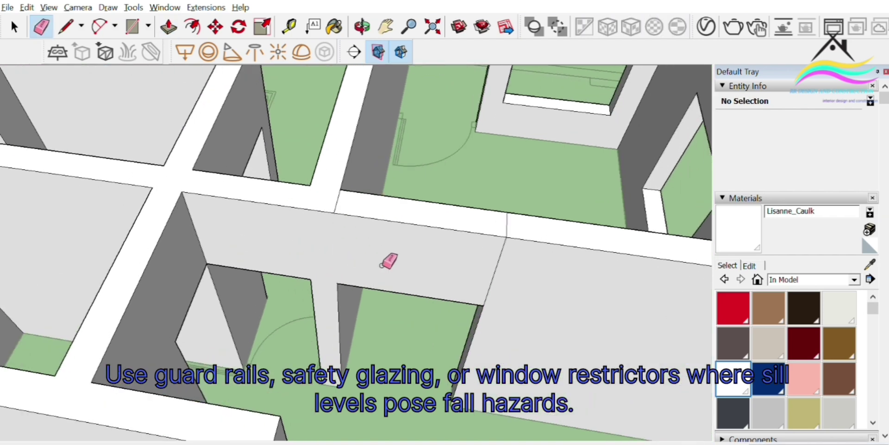
pyautogui.scroll(2, 351, 204)
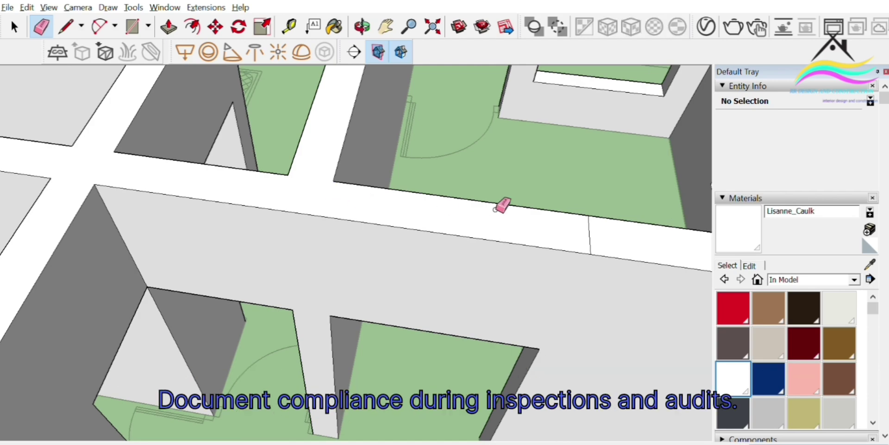
pyautogui.scroll(-10, 538, 243)
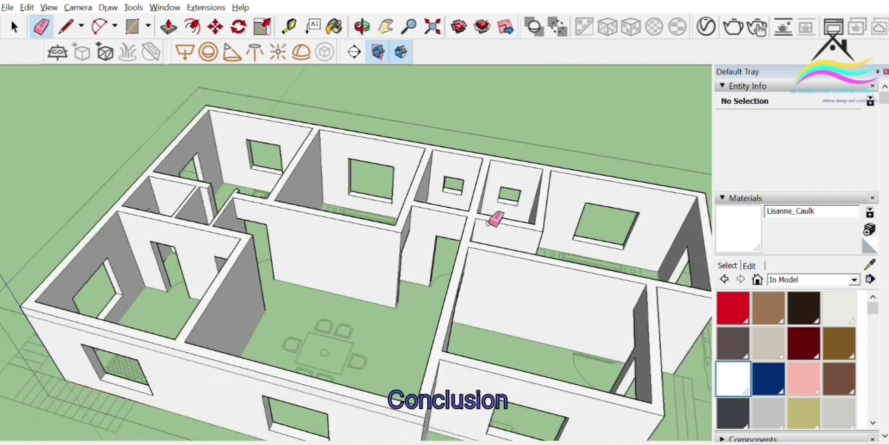
# Erase the header's vertical seams on the sitting room side of the wall.
pyautogui.scroll(-3, 488, 223)
pyautogui.moveTo(428, 315); pyautogui.dragTo(364, 335, button='middle')
pyautogui.scroll(8, 449, 335)
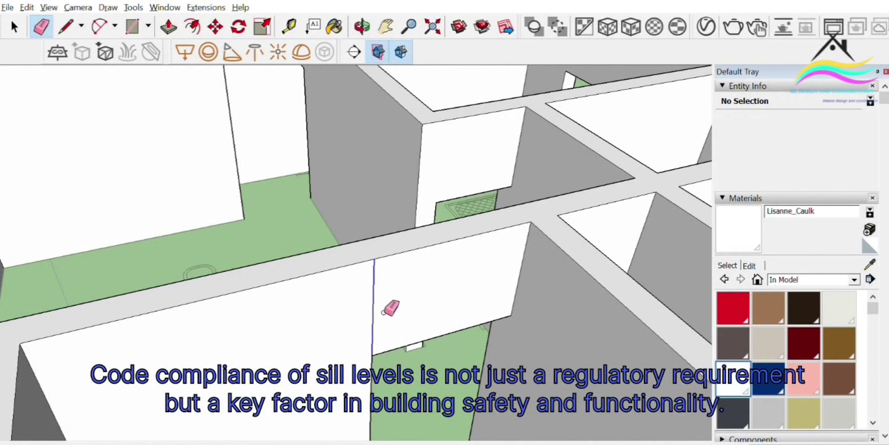
# Inspect the house model from all sides, checking the walls, headers and window sills.
pyautogui.scroll(-10, 387, 310)
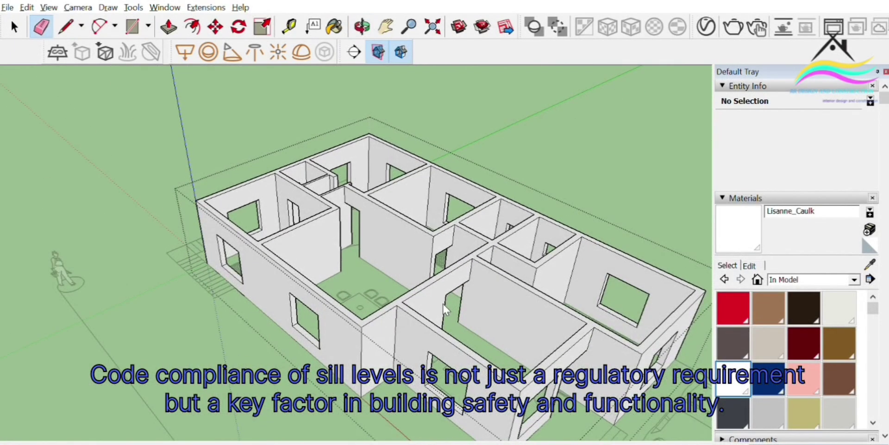
pyautogui.moveTo(445, 309)
pyautogui.mouseDown(button='middle')
pyautogui.moveTo(444, 301)
pyautogui.moveTo(339, 312)
pyautogui.moveTo(538, 302)
pyautogui.mouseUp(button='middle')
pyautogui.scroll(6, 449, 272)
pyautogui.scroll(-3, 439, 268)
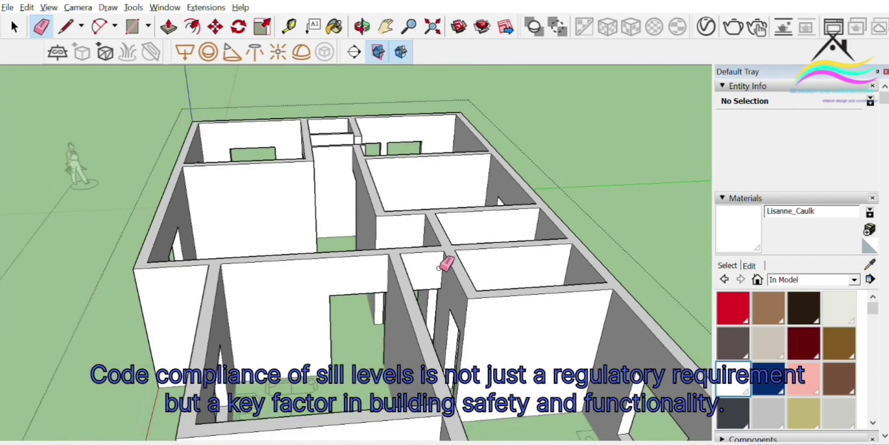
pyautogui.scroll(-4, 315, 305)
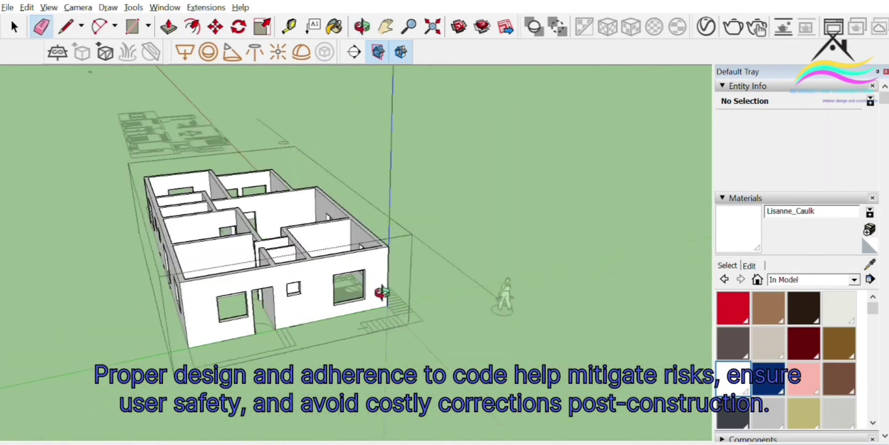
pyautogui.moveTo(382, 292); pyautogui.dragTo(578, 276, button='middle')
pyautogui.moveTo(210, 292); pyautogui.dragTo(419, 291, button='middle')
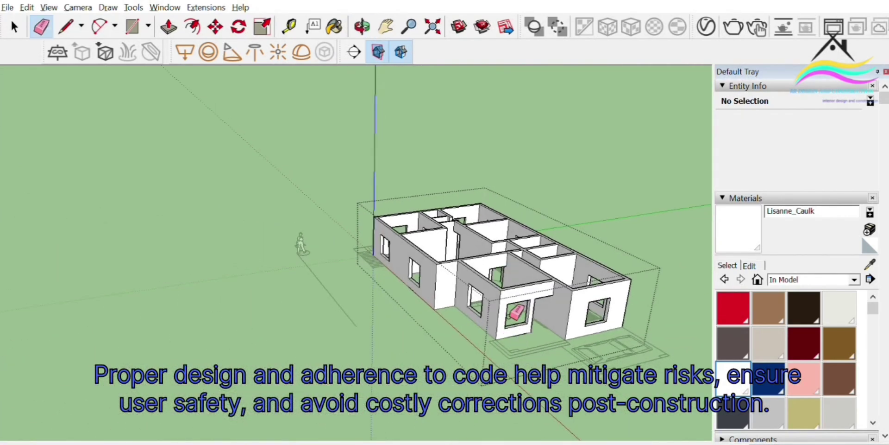
pyautogui.moveTo(472, 292); pyautogui.dragTo(419, 215, button='middle')
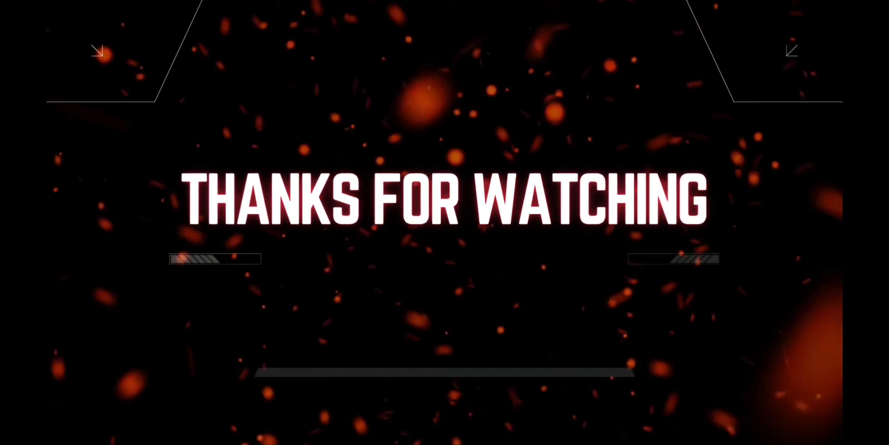